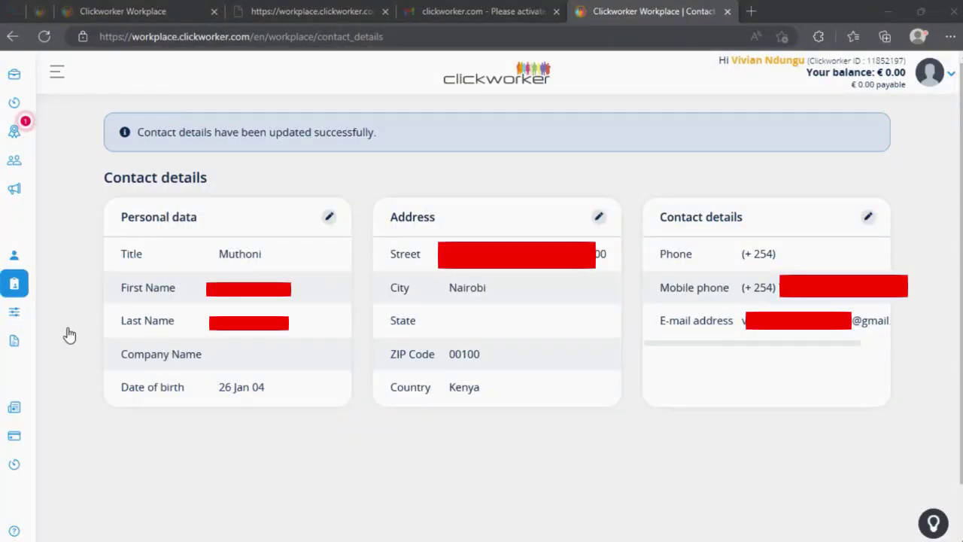
Open the personal Profile page and look over its About me information, including degree, profession, blog and work samples.
mouse_move(37, 315)
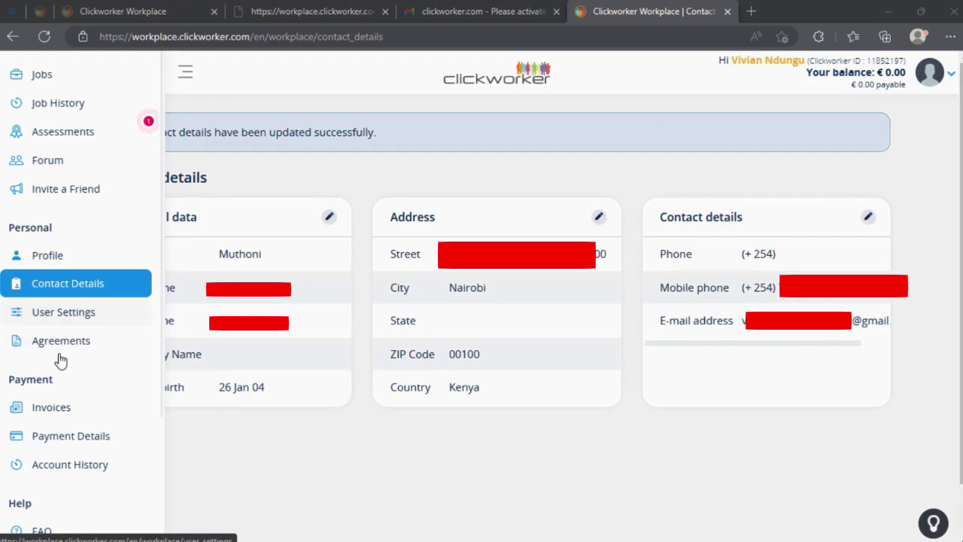
click(57, 256)
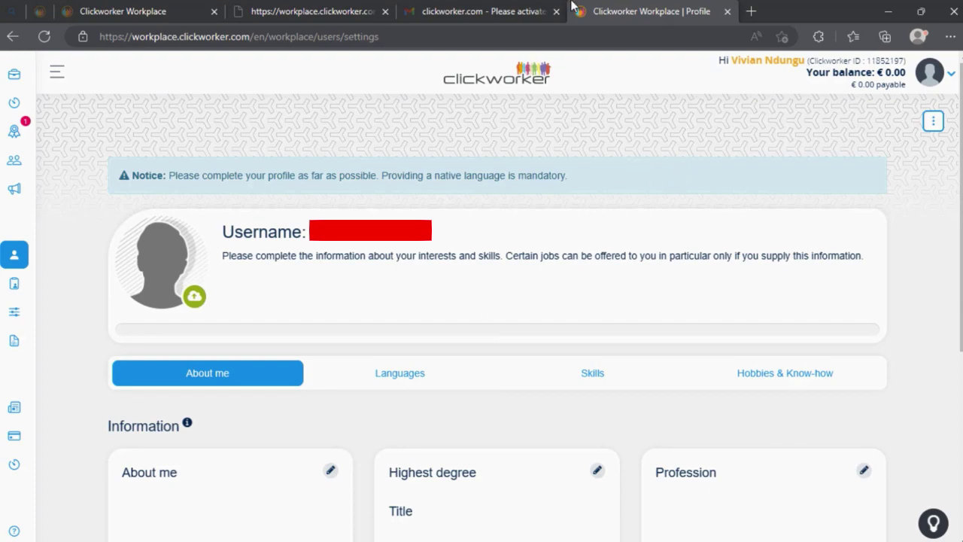
scroll(672, 215, down, 1)
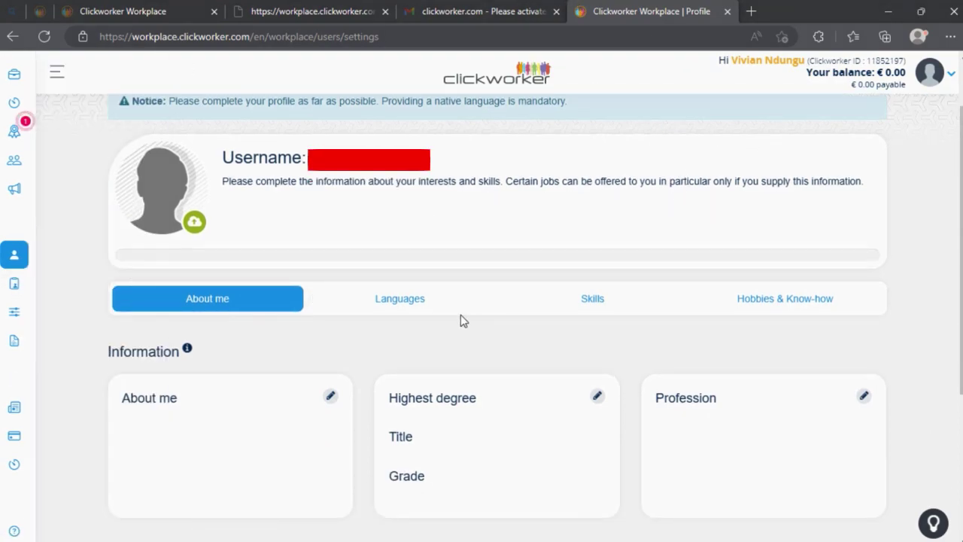
scroll(570, 404, down, 2)
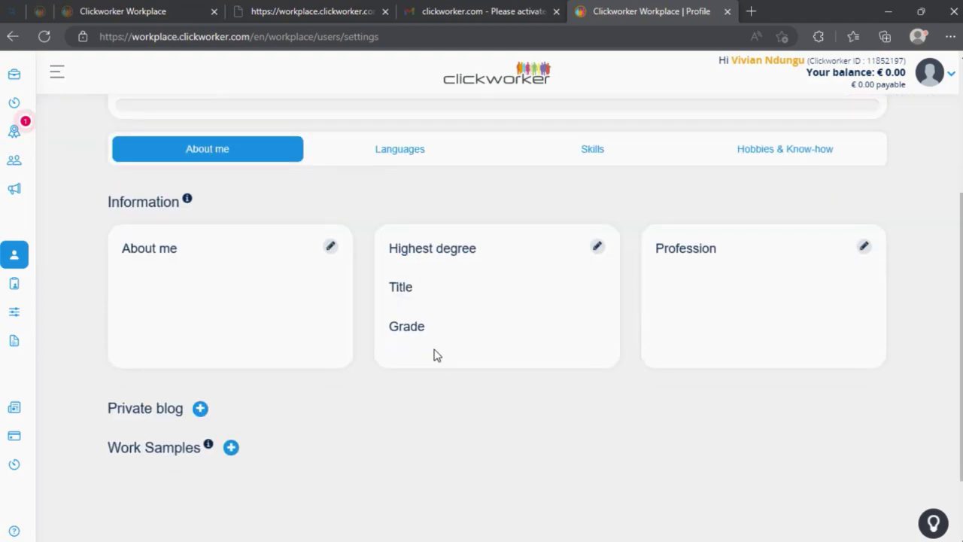
scroll(382, 318, up, 1)
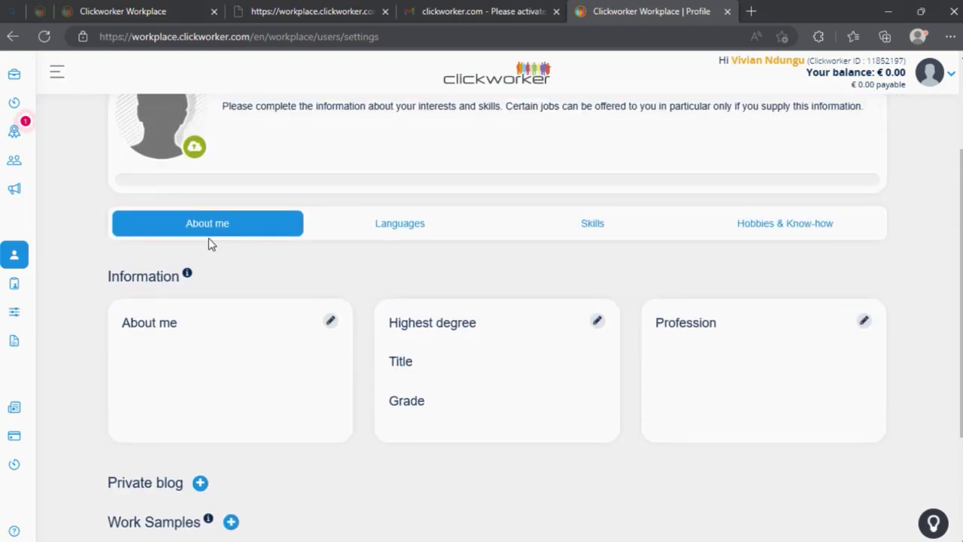
scroll(208, 237, up, 2)
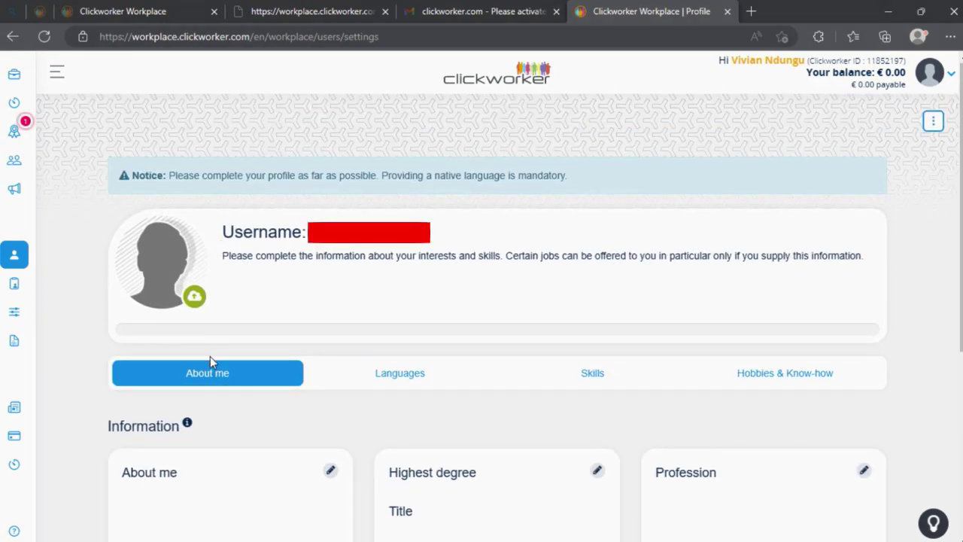
Review what the Languages, Skills, and Hobbies & Know-how sections of the profile ask for.
click(391, 371)
scroll(369, 235, down, 2)
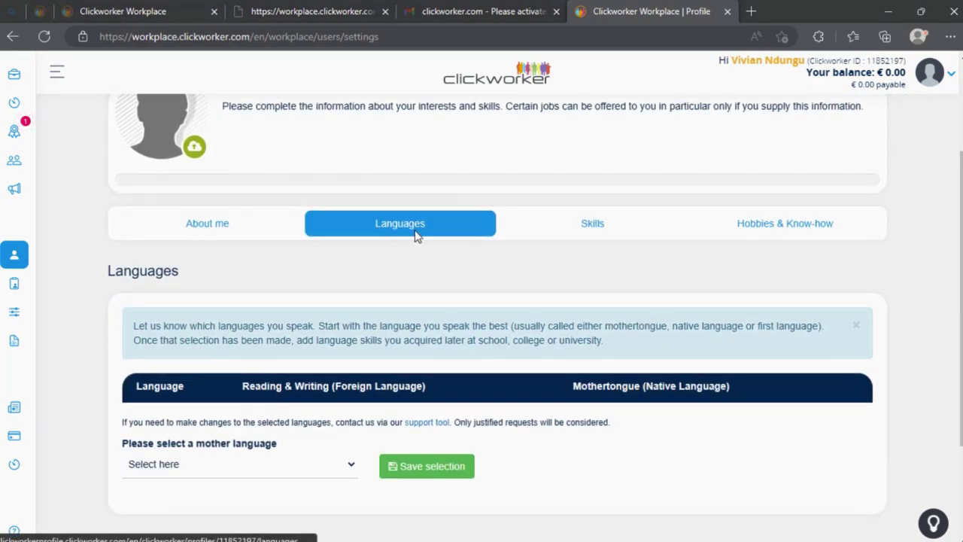
scroll(594, 223, down, 1)
click(601, 161)
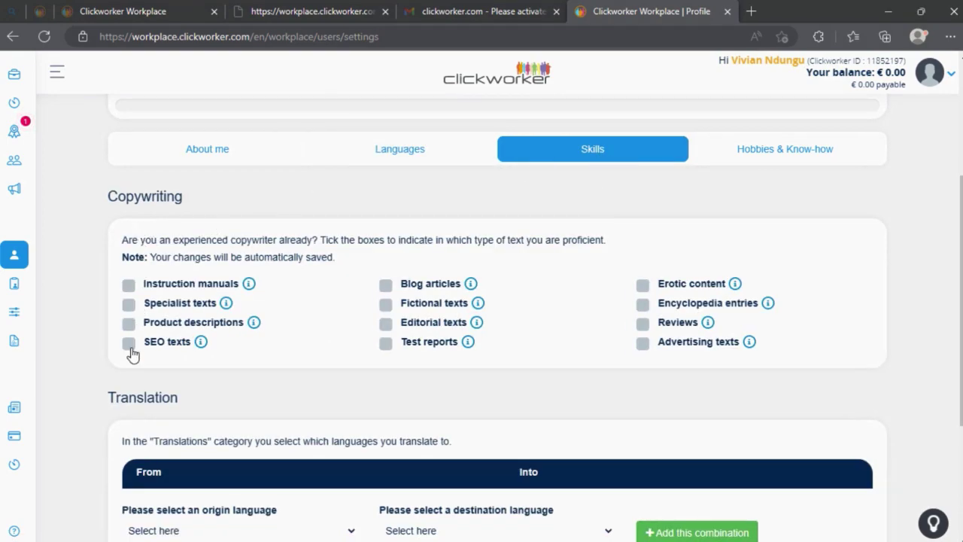
scroll(129, 344, down, 1)
scroll(188, 329, up, 3)
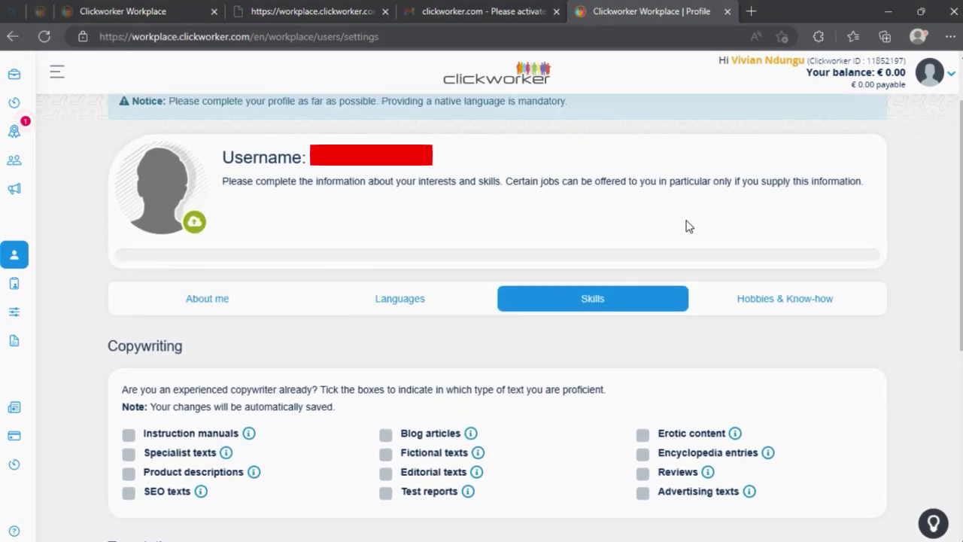
click(771, 301)
scroll(132, 240, down, 2)
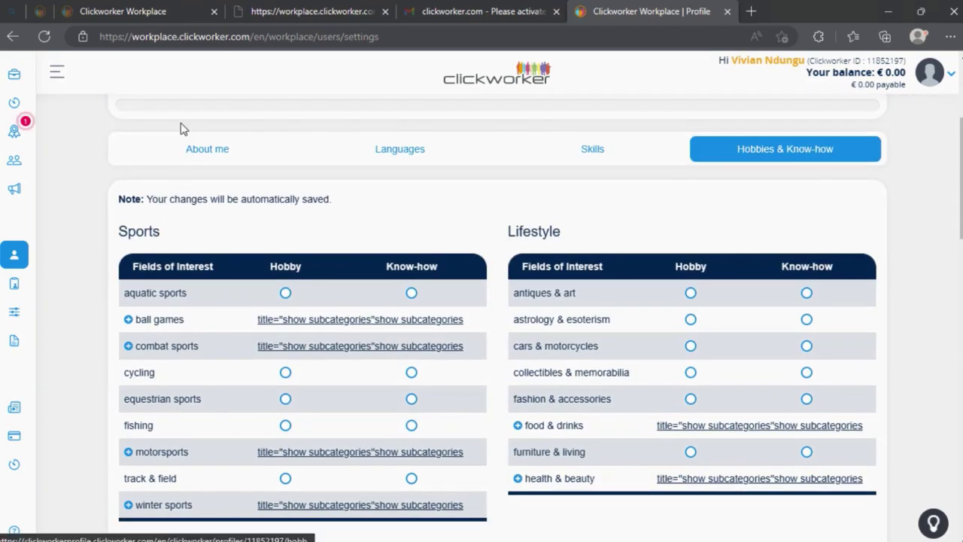
Set English USA as the mother language in the profile's Languages section and save the selection.
click(400, 148)
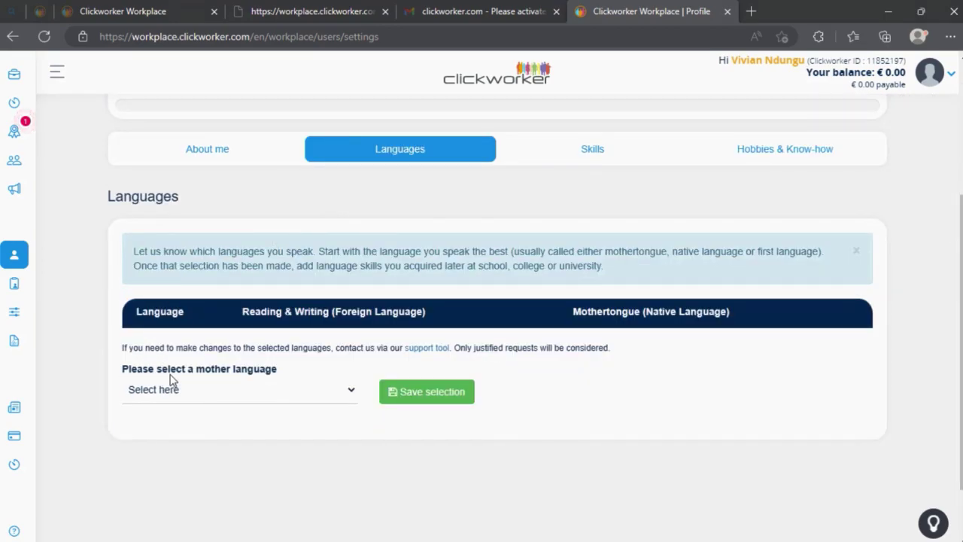
click(305, 392)
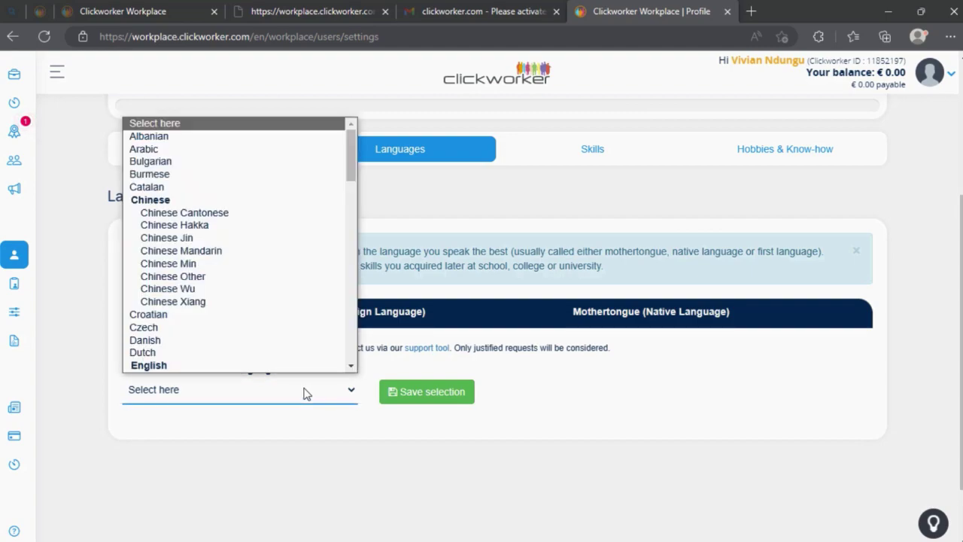
key(e)
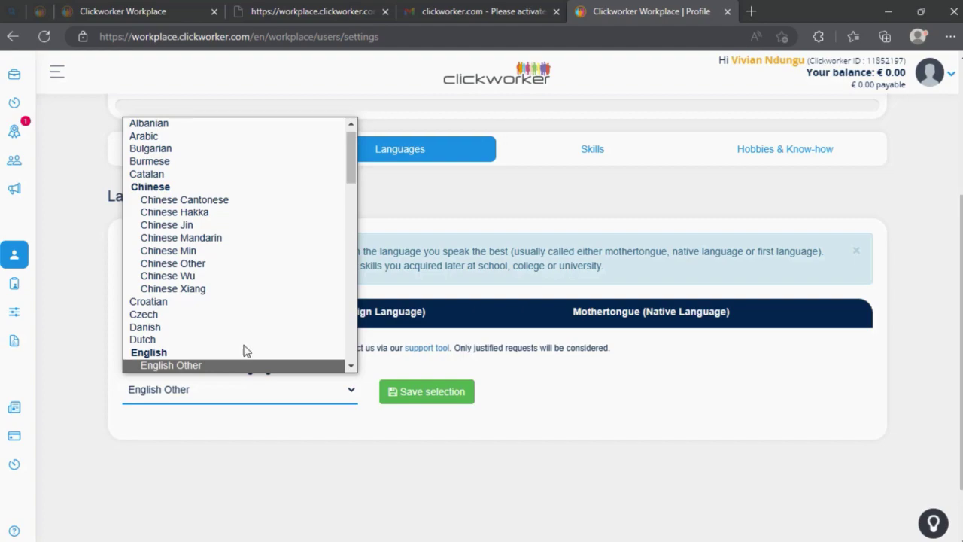
scroll(183, 343, down, 1)
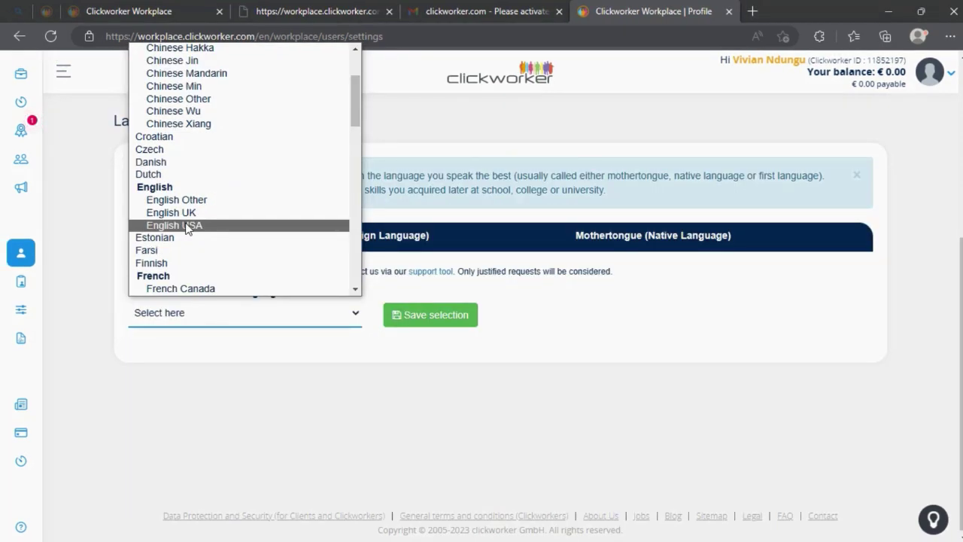
click(187, 226)
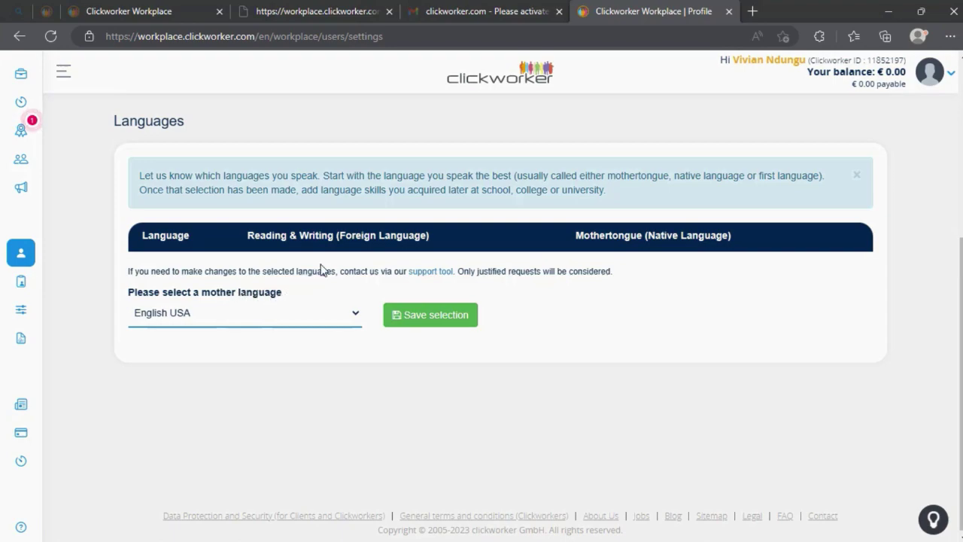
click(414, 312)
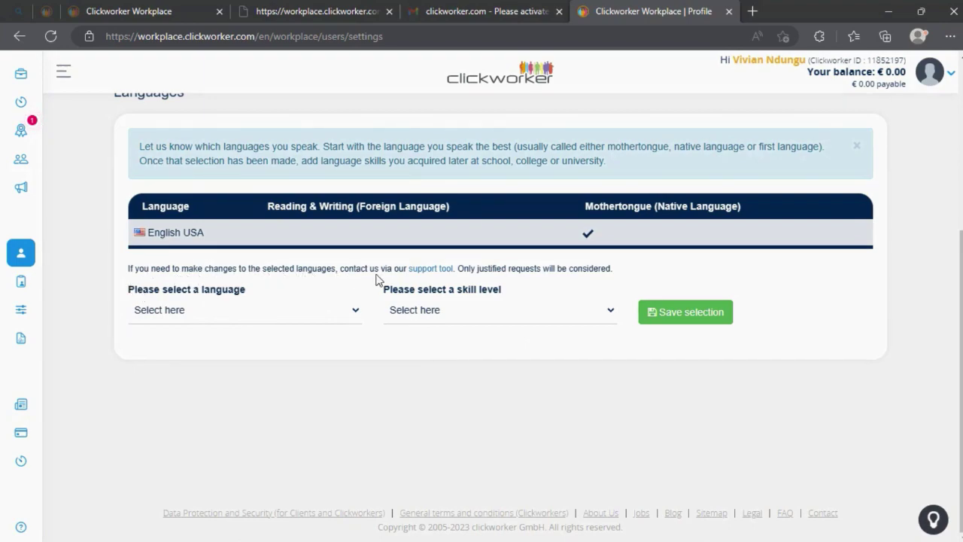
Try to add English UK as another language with the Mothertongue (Native Language) skill level.
click(240, 309)
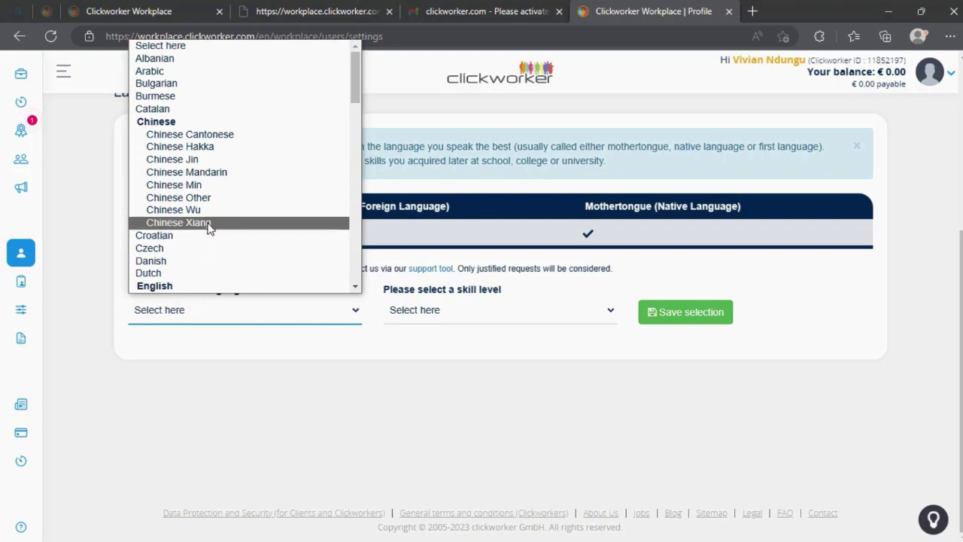
scroll(189, 284, down, 1)
click(186, 275)
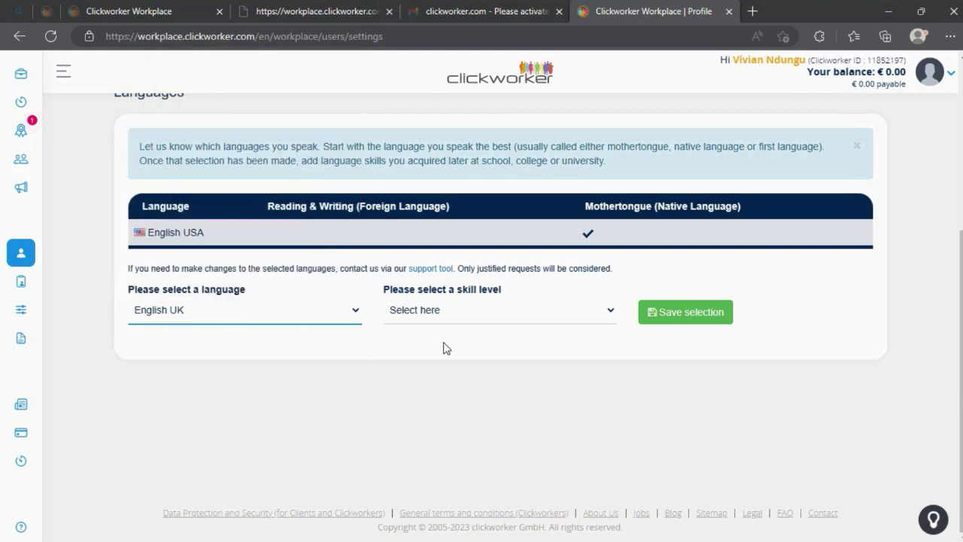
click(429, 310)
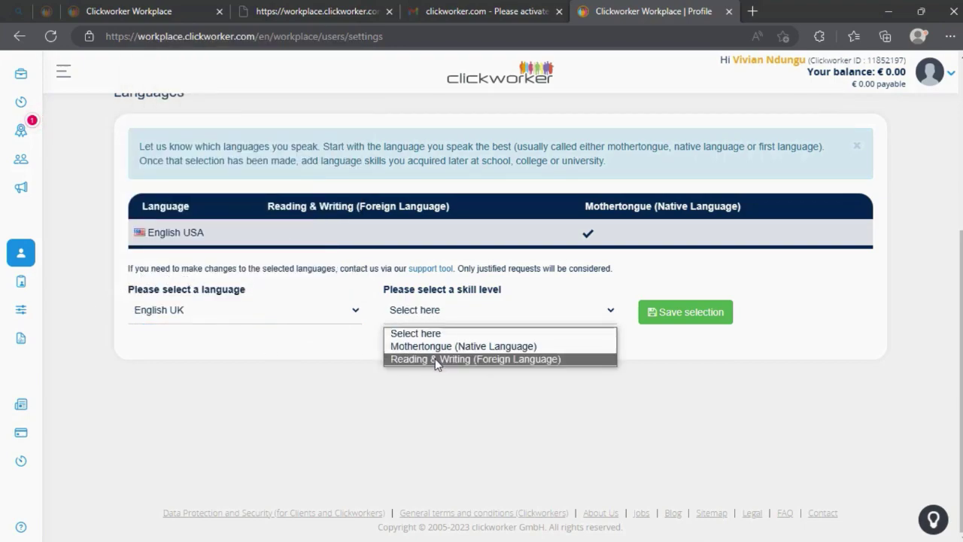
click(444, 347)
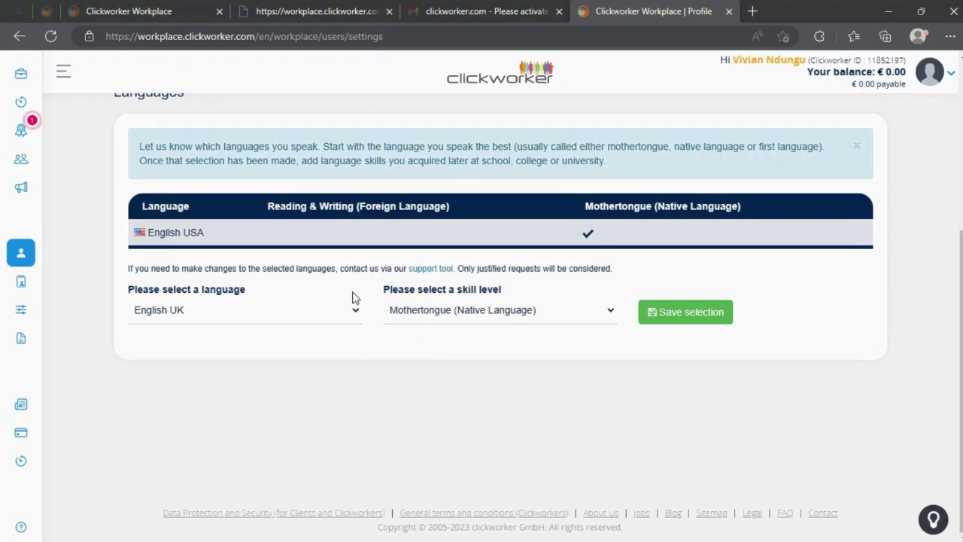
click(655, 317)
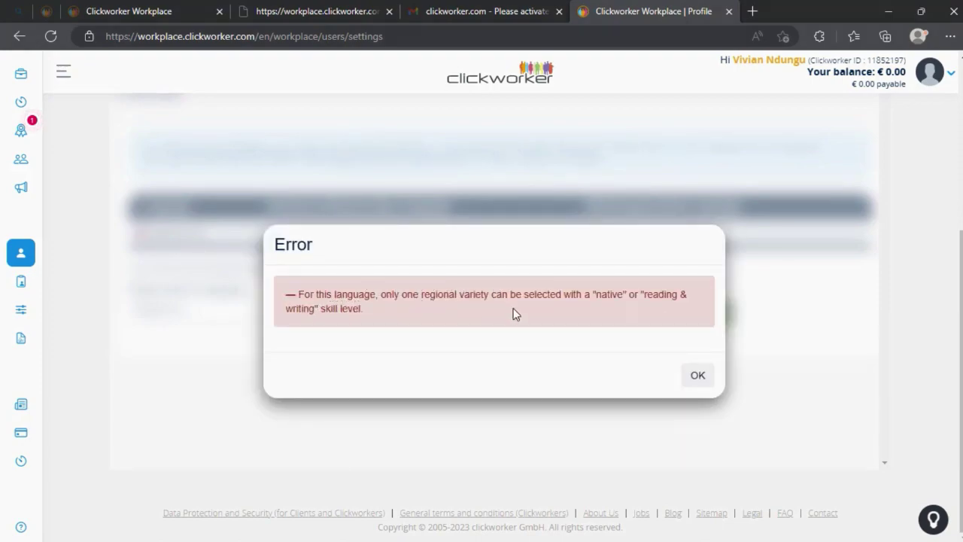
click(693, 376)
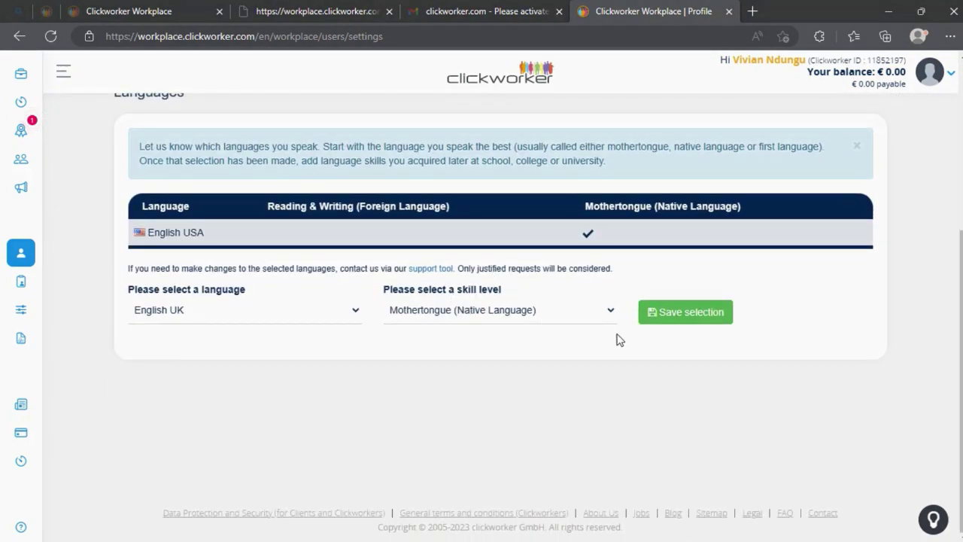
Try to save English UK with the Reading & Writing (Foreign Language) skill level instead.
click(528, 315)
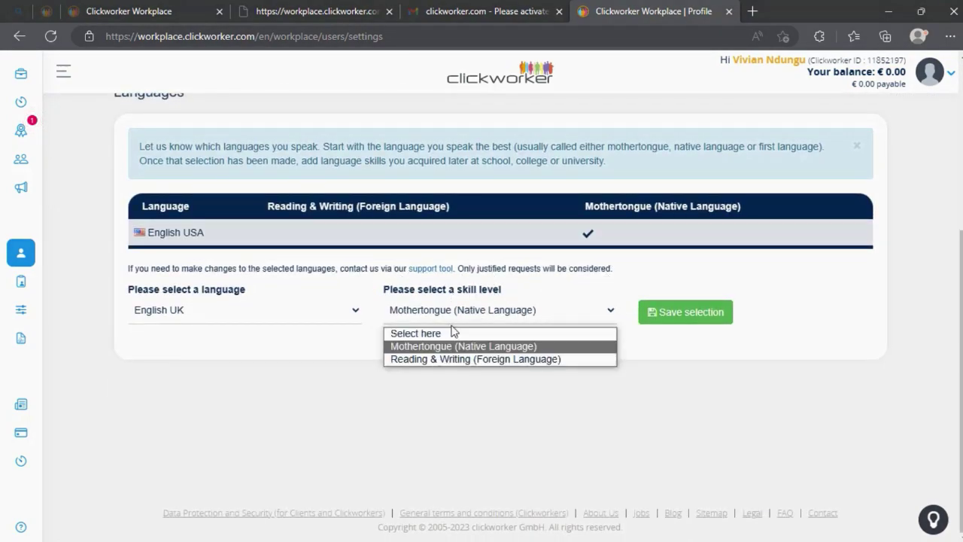
click(495, 359)
click(699, 318)
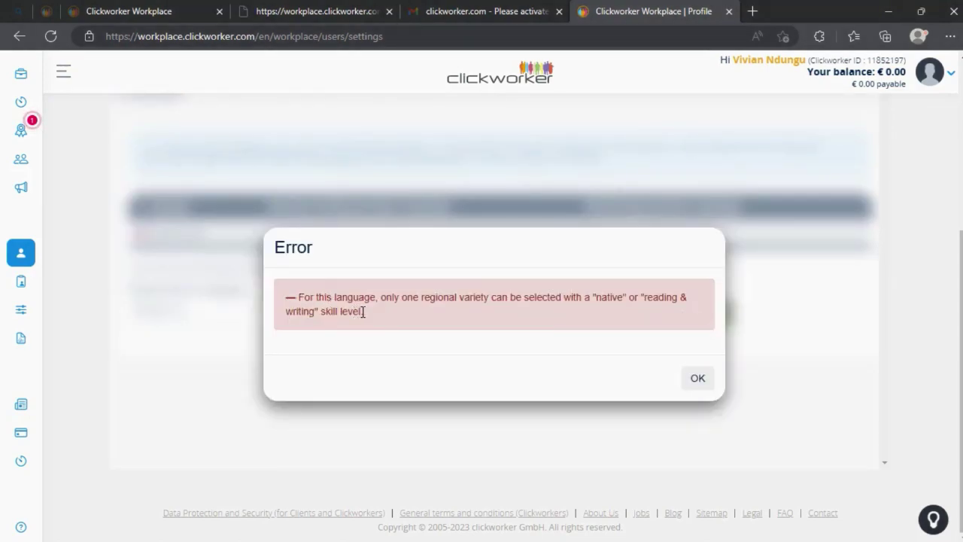
click(695, 383)
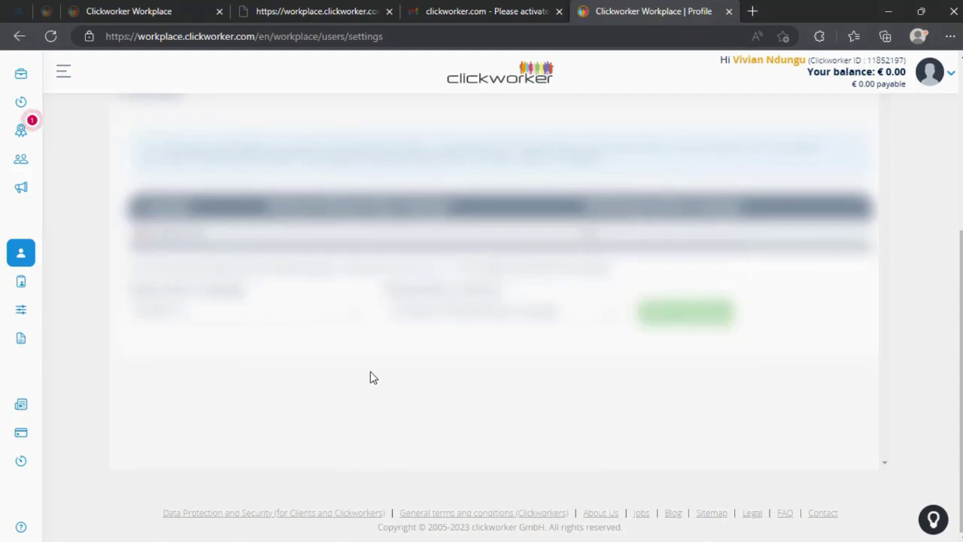
Look through the available additional languages and close the list without choosing another one.
click(271, 316)
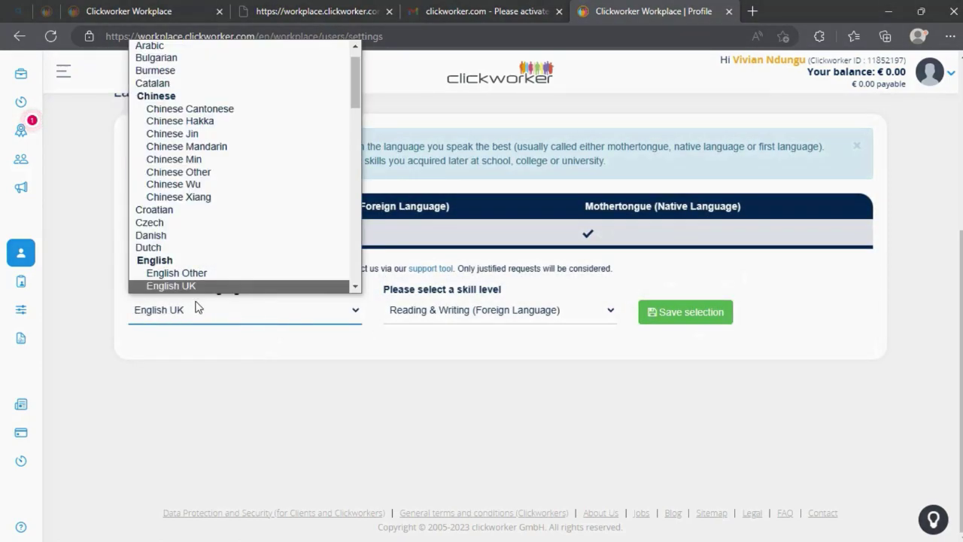
scroll(198, 223, down, 2)
scroll(199, 228, down, 20)
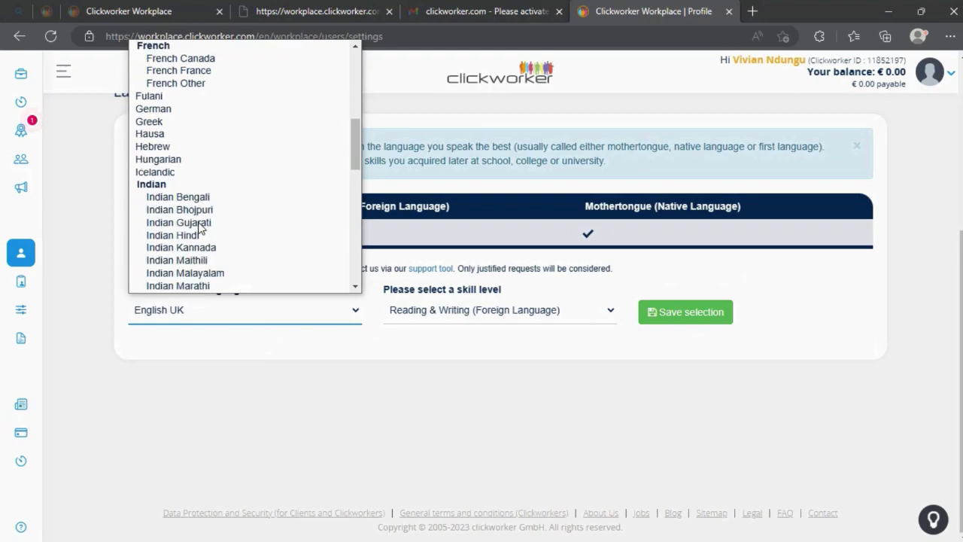
scroll(200, 227, up, 20)
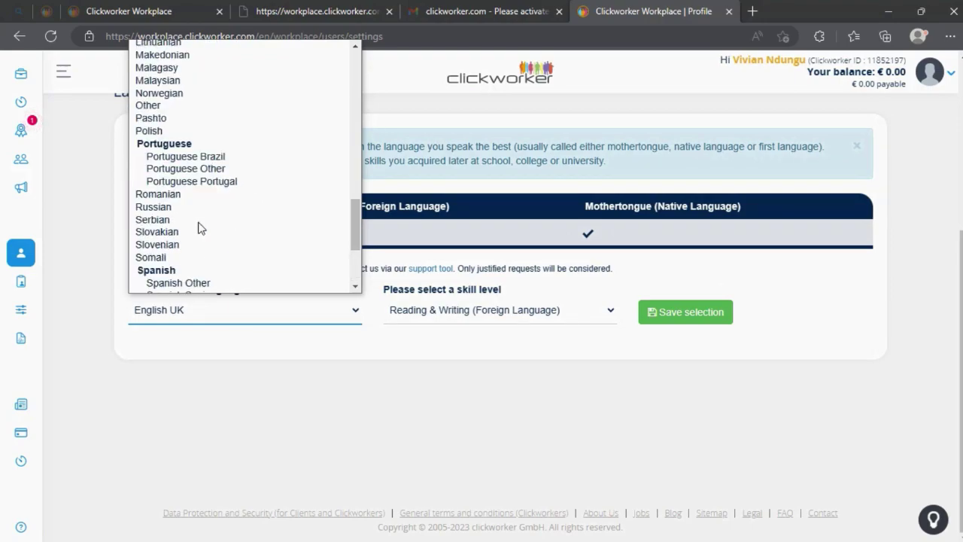
scroll(200, 226, down, 3)
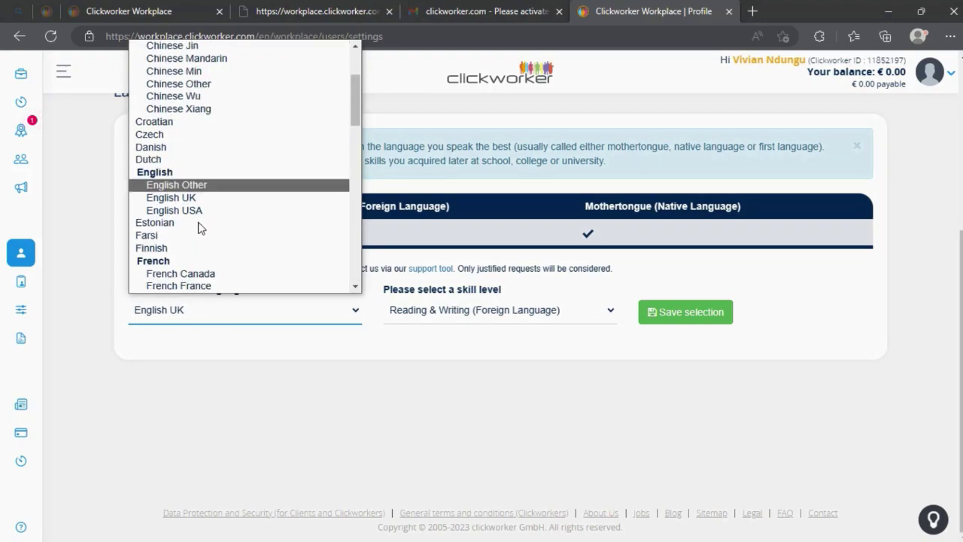
scroll(188, 214, up, 3)
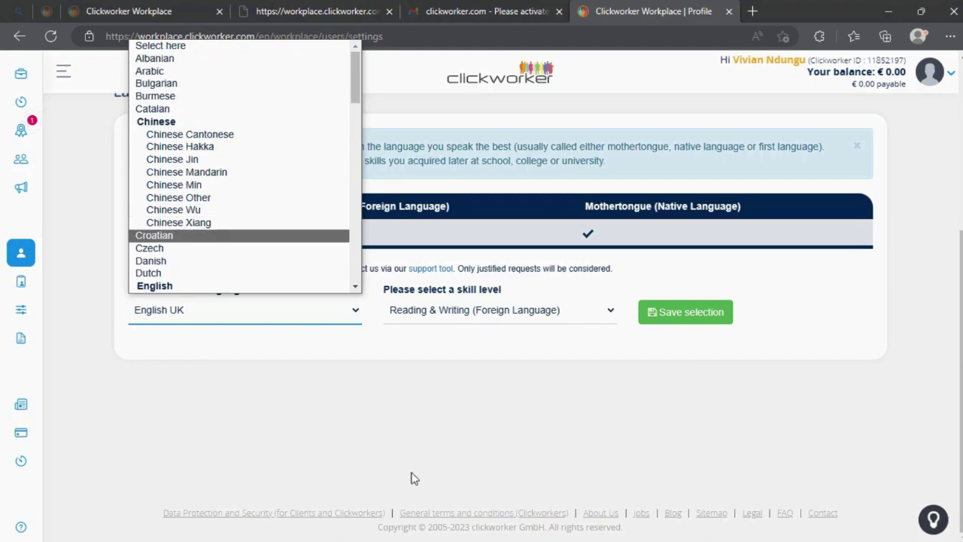
click(516, 426)
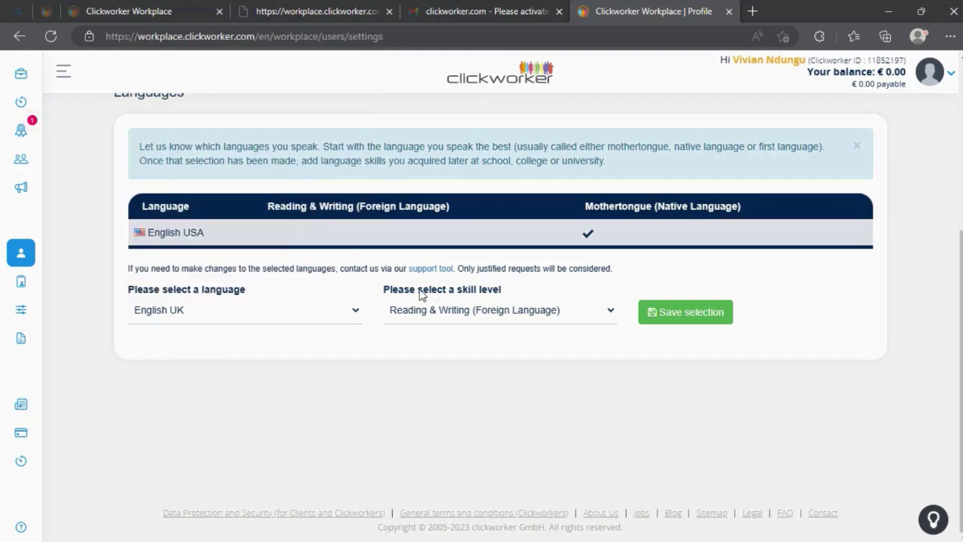
Mark Erotic content and Encyclopedia entries as proficient copywriting text types in the profile's Skills section.
scroll(419, 294, up, 3)
click(554, 266)
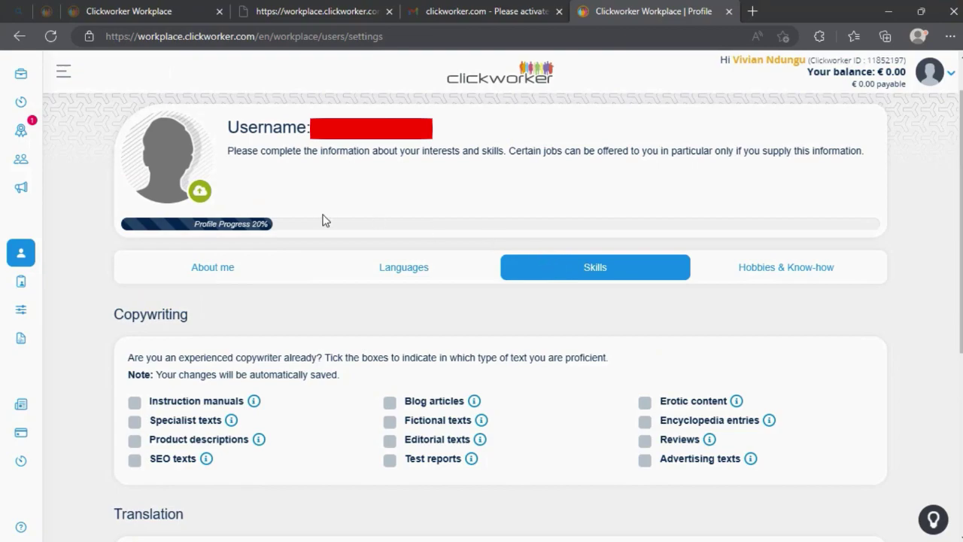
scroll(127, 399, down, 1)
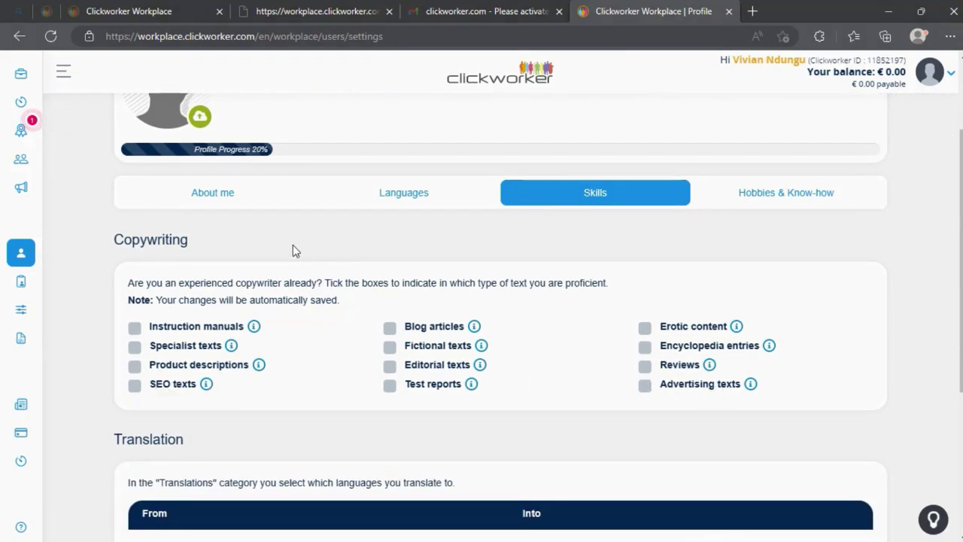
click(646, 328)
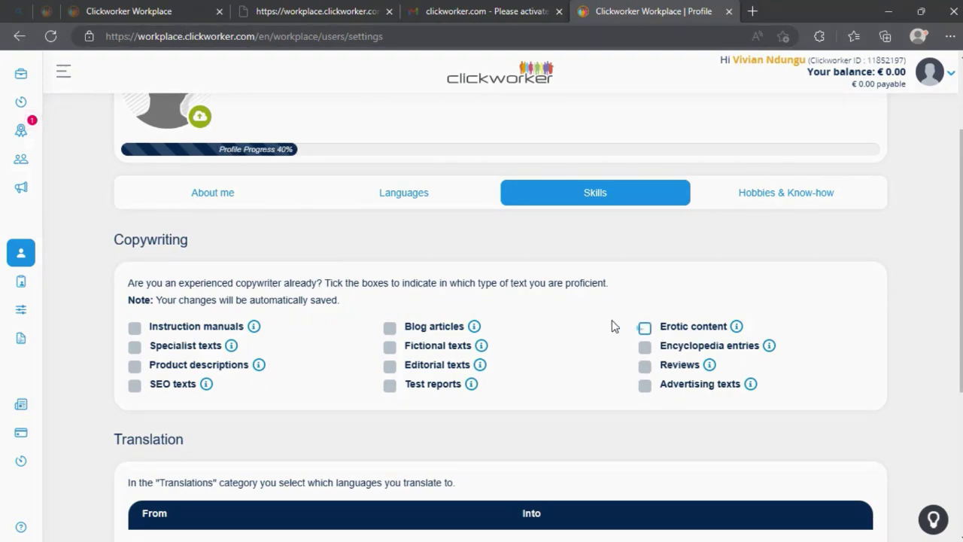
click(644, 348)
scroll(601, 346, up, 1)
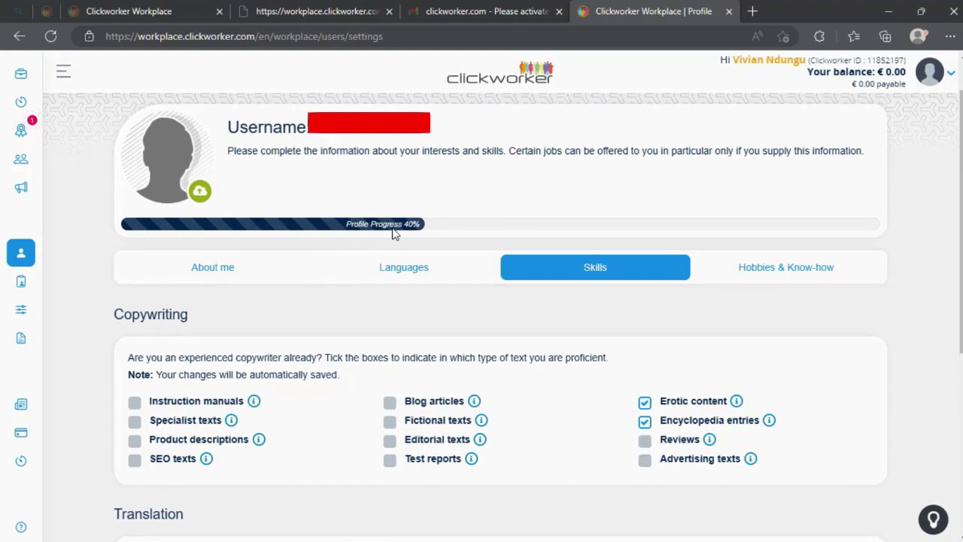
Mark Reviews, Advertising texts, Blog articles, Fictional texts, Editorial texts and Test reports as proficient copywriting text types.
click(645, 440)
click(645, 459)
click(390, 402)
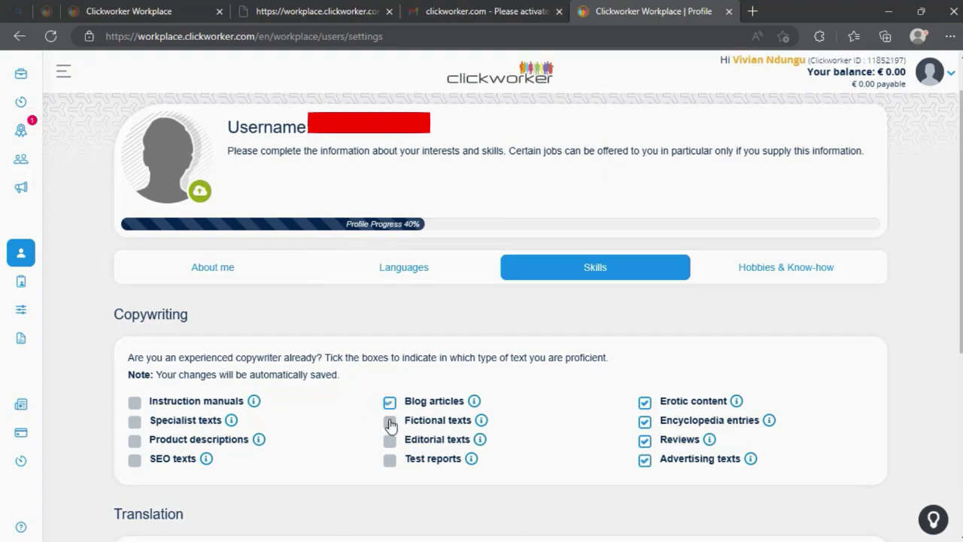
click(389, 421)
click(390, 440)
click(389, 459)
Mark Instruction manuals, Product descriptions, Specialist texts and SEO texts as proficient copywriting text types.
click(135, 402)
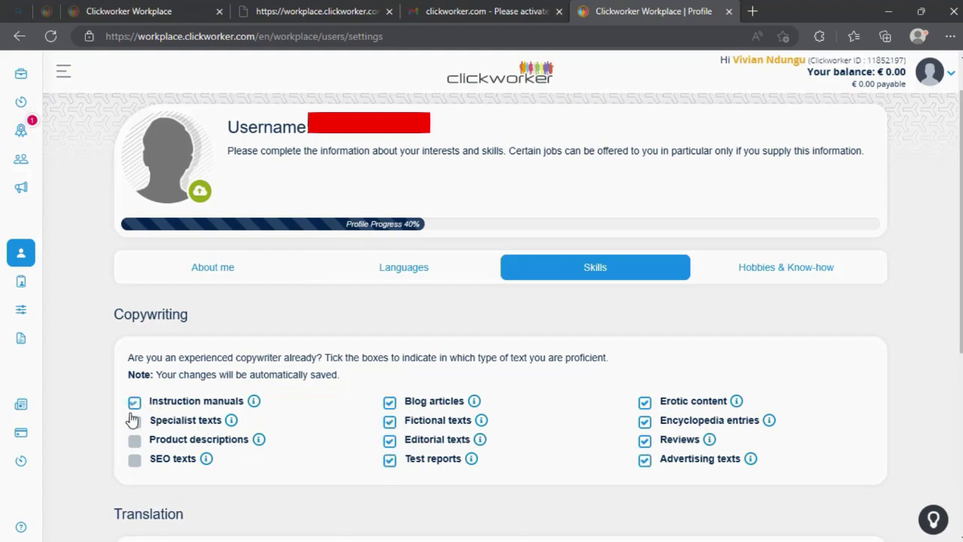
click(135, 440)
click(135, 421)
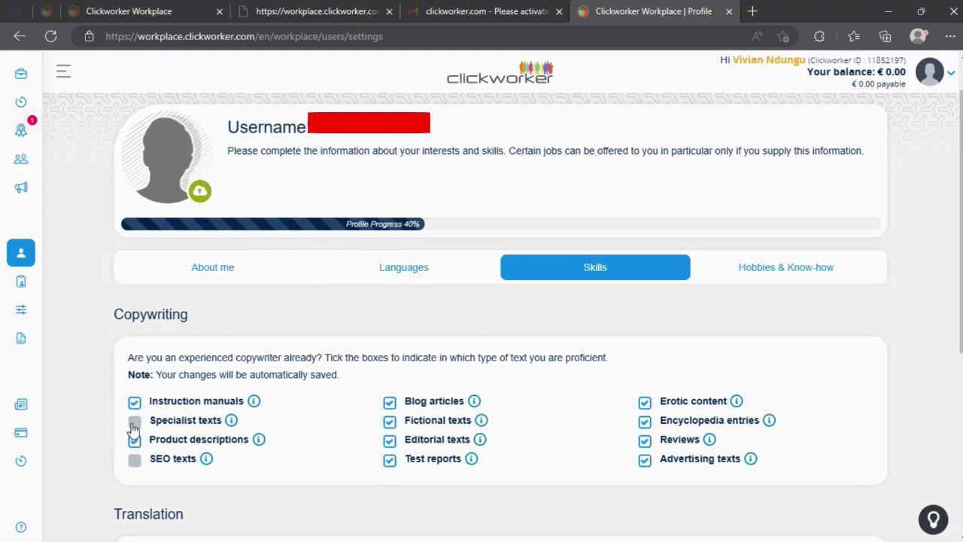
click(135, 459)
Add a translation combination from English USA into Swahili in the Translation section.
scroll(222, 443, down, 2)
scroll(223, 444, down, 2)
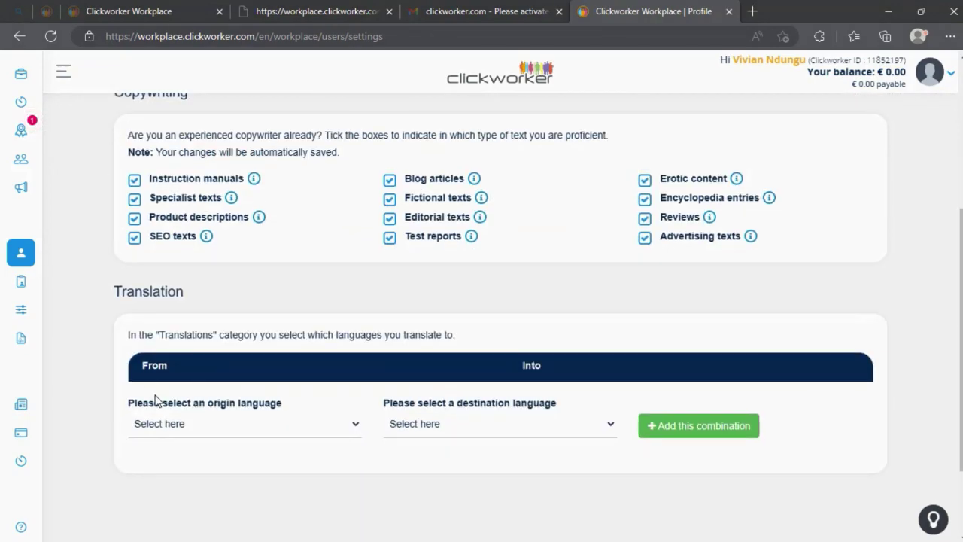
click(225, 426)
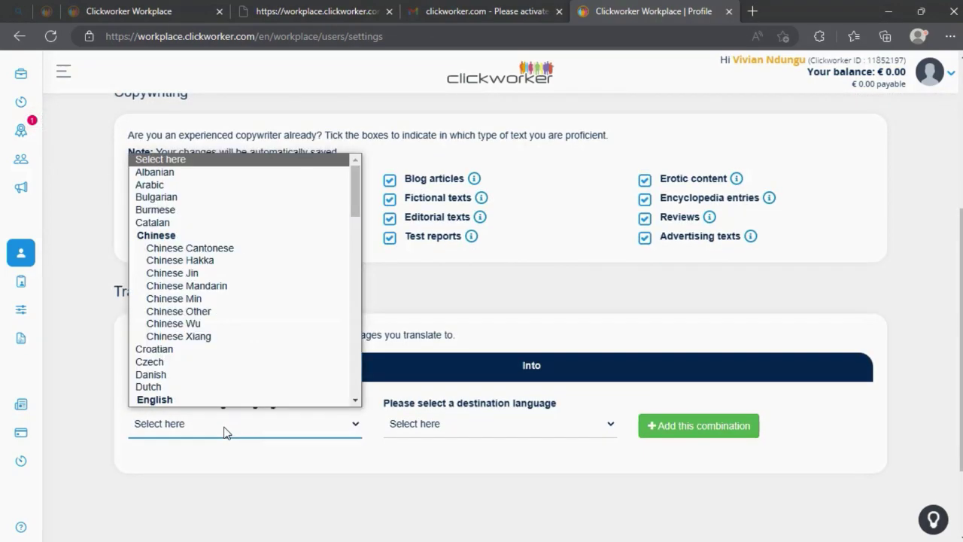
scroll(165, 361, down, 1)
click(172, 398)
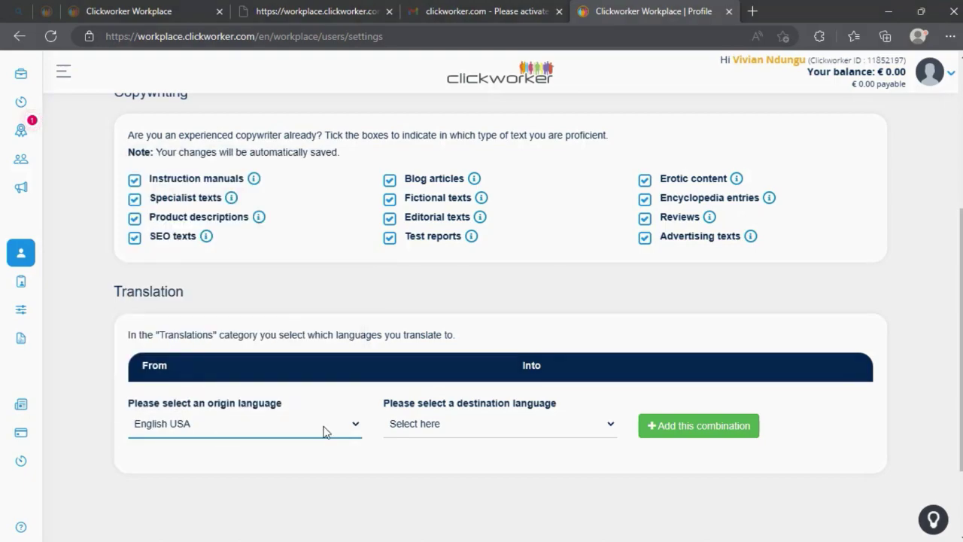
click(410, 432)
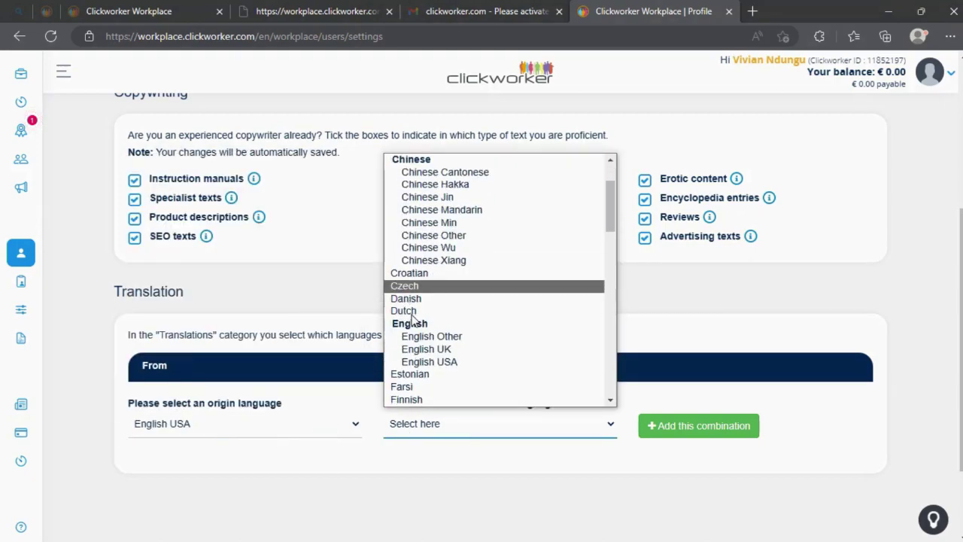
scroll(451, 301, down, 3)
scroll(466, 293, up, 5)
scroll(482, 286, down, 3)
scroll(480, 286, down, 12)
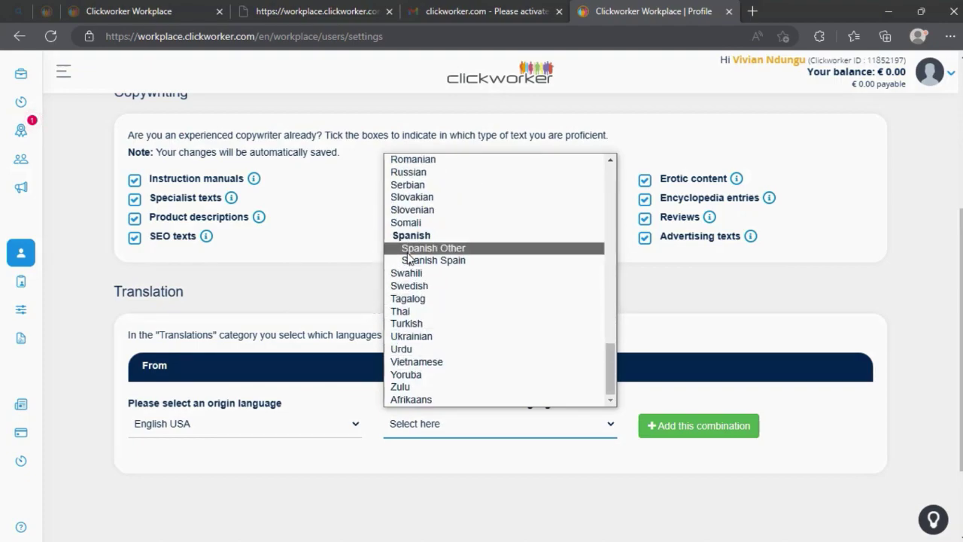
click(405, 272)
click(713, 433)
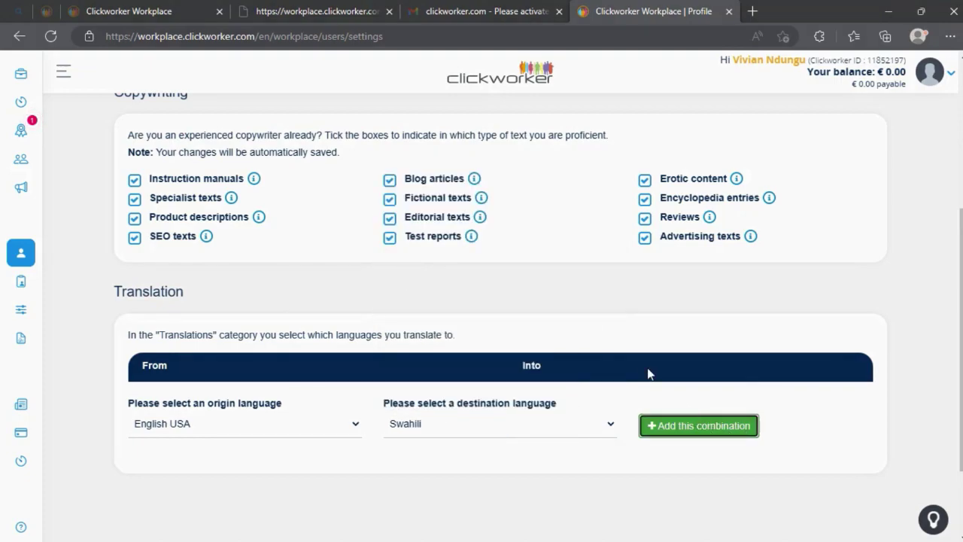
Set Swahili as the origin language for a second translation combination.
scroll(215, 326, down, 3)
click(211, 324)
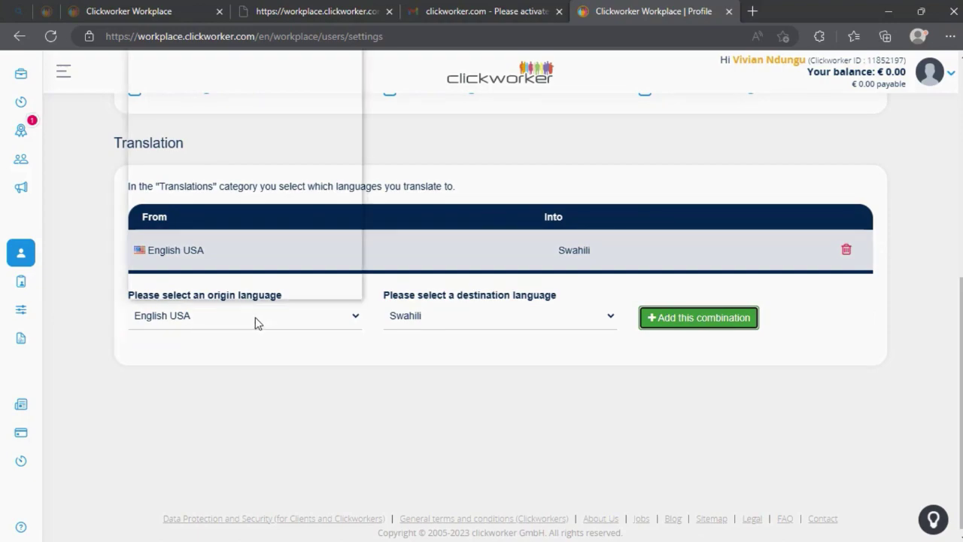
scroll(211, 251, down, 6)
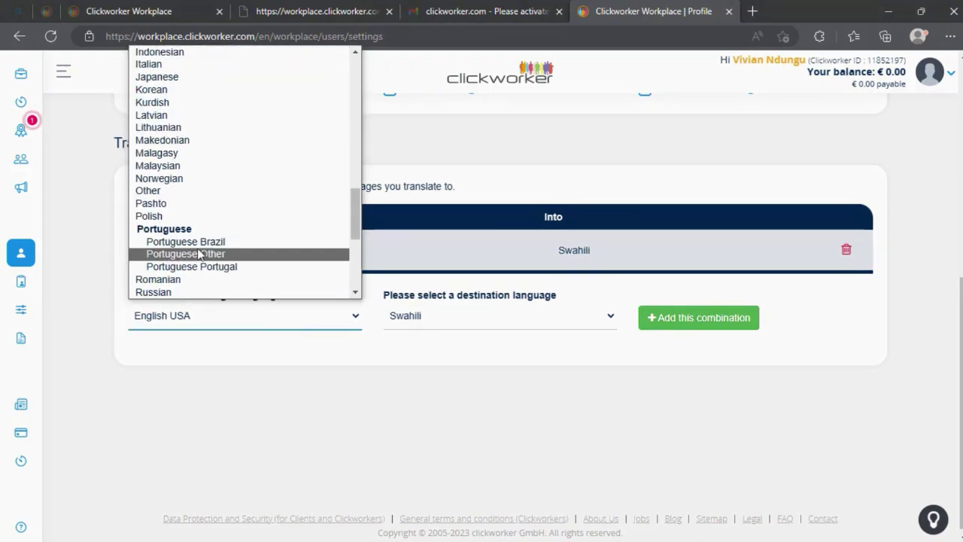
scroll(203, 252, down, 2)
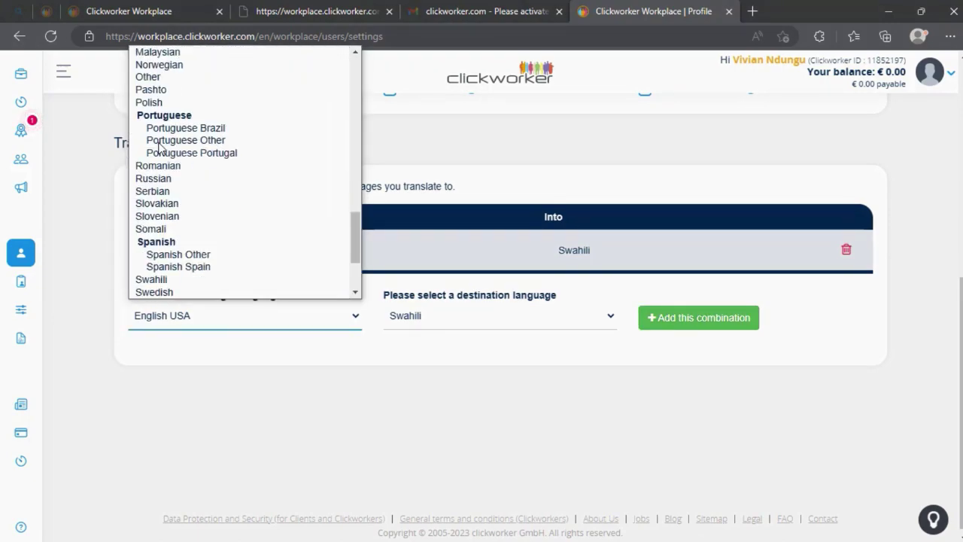
click(143, 279)
click(469, 324)
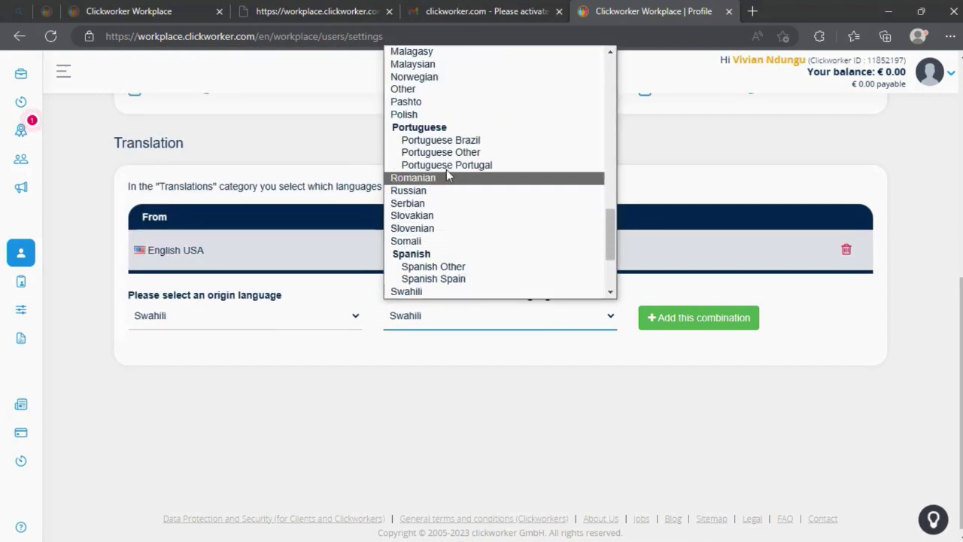
scroll(446, 169, down, 3)
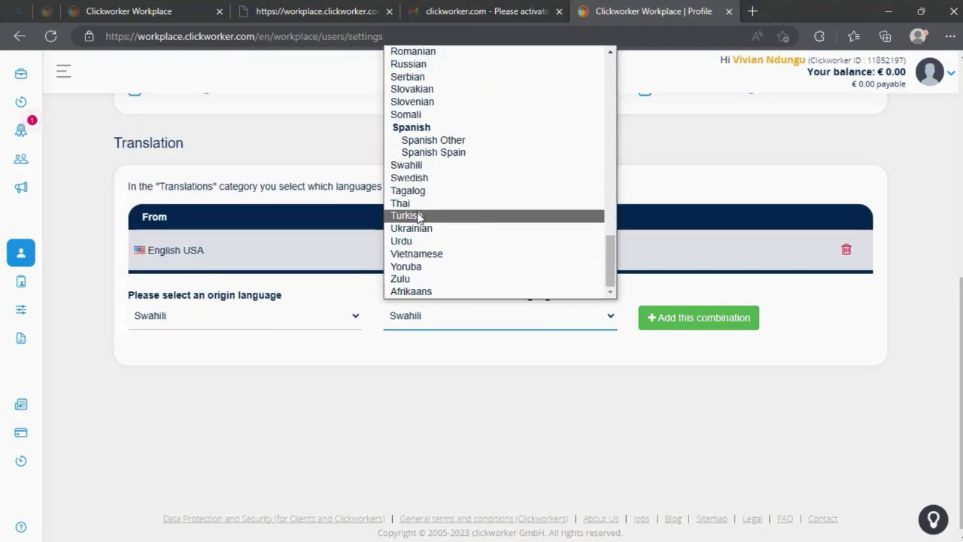
scroll(422, 219, up, 8)
scroll(444, 121, up, 7)
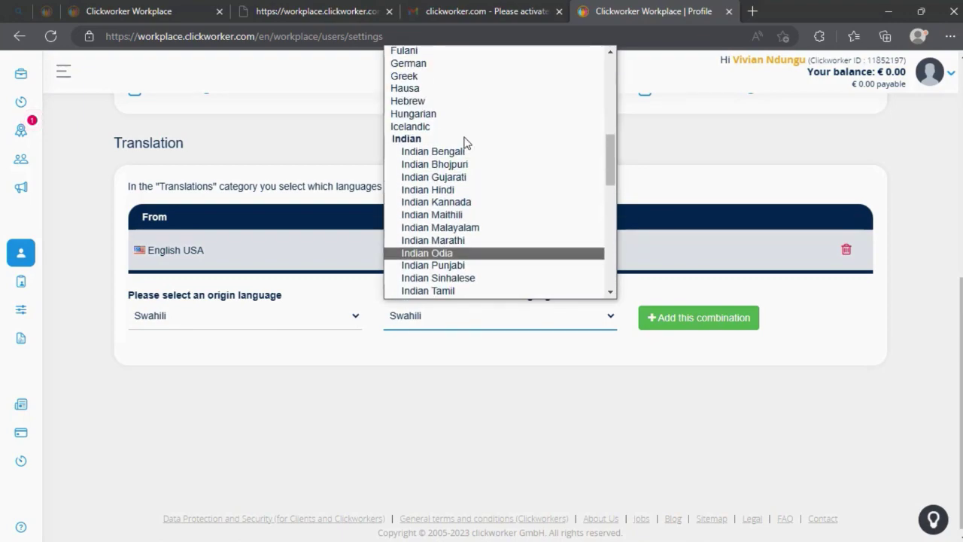
scroll(449, 133, down, 10)
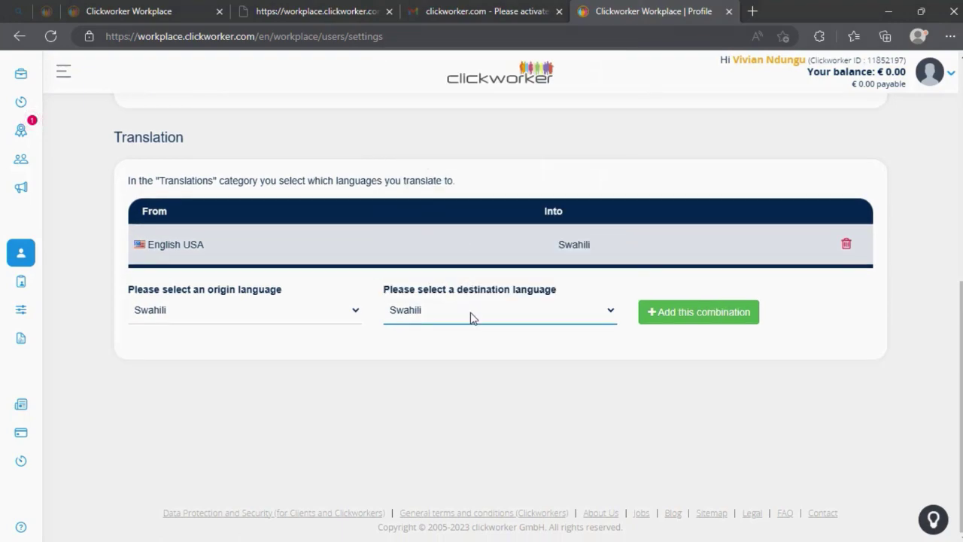
Choose English USA as the destination language and add the combination translating from Swahili.
click(471, 317)
scroll(446, 199, down, 3)
scroll(445, 199, up, 3)
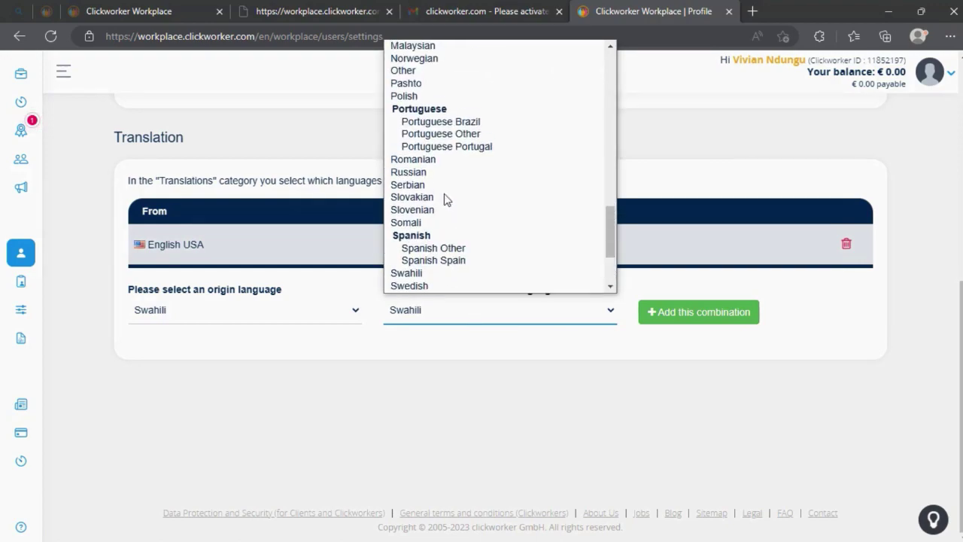
scroll(443, 200, up, 20)
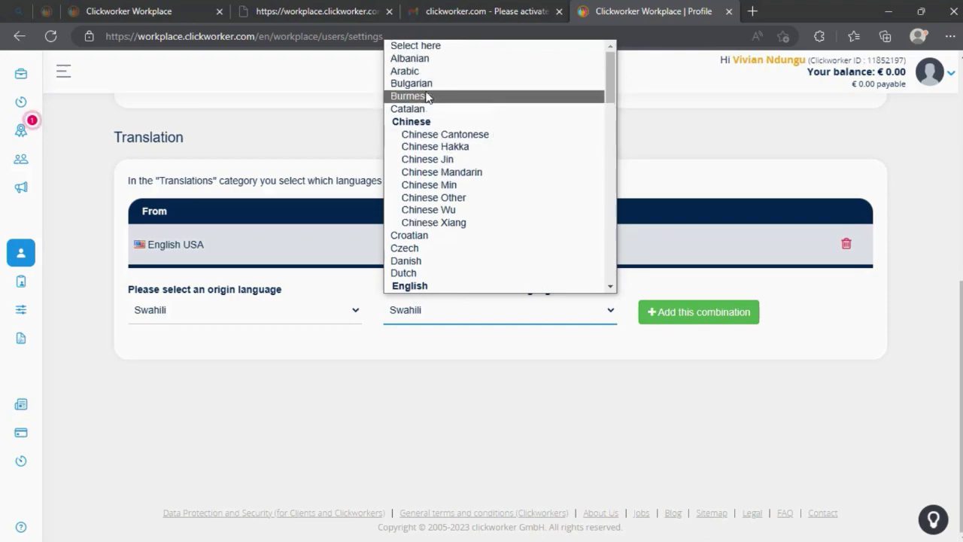
scroll(432, 150, down, 2)
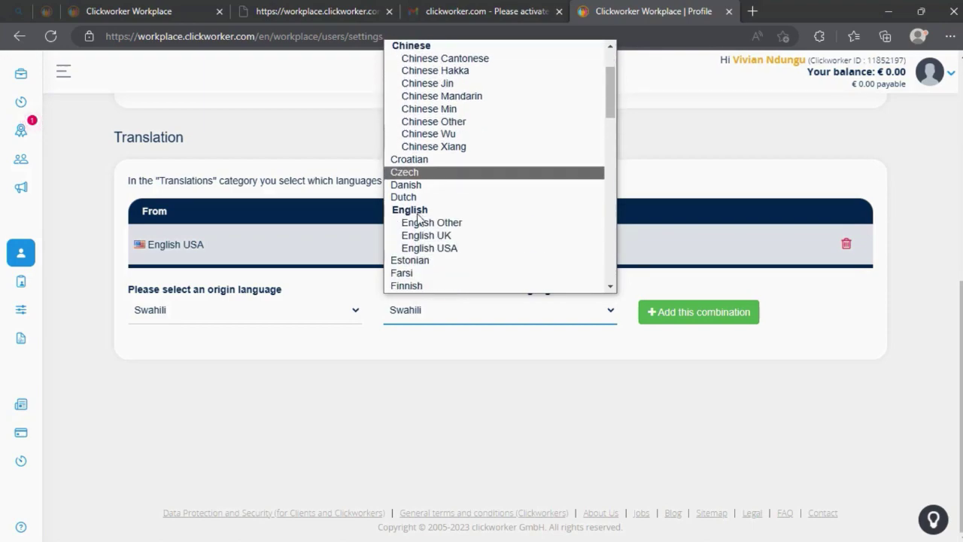
click(440, 250)
click(651, 317)
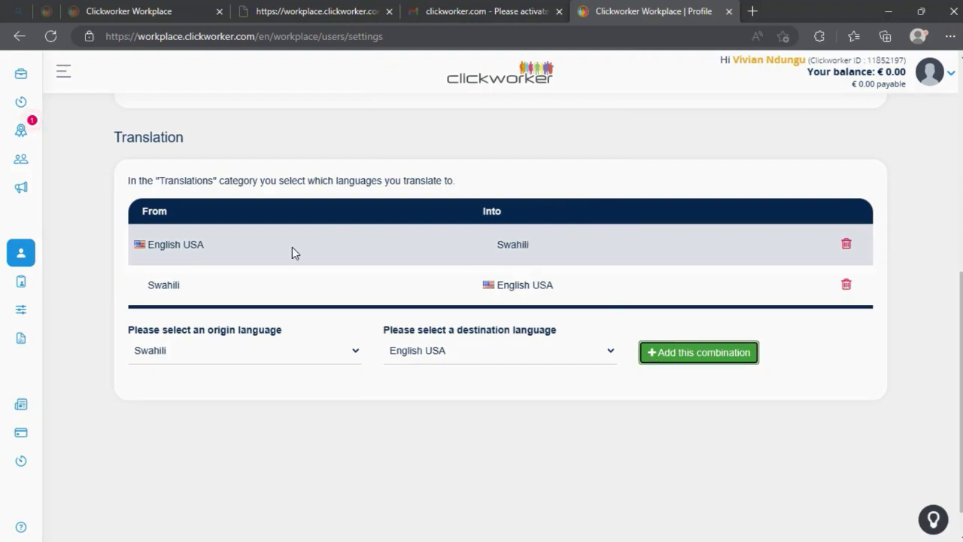
In the profile's Hobbies & Know-how section, mark football / soccer, handball and hockey as hobbies among the ball games subcategories.
scroll(292, 251, up, 6)
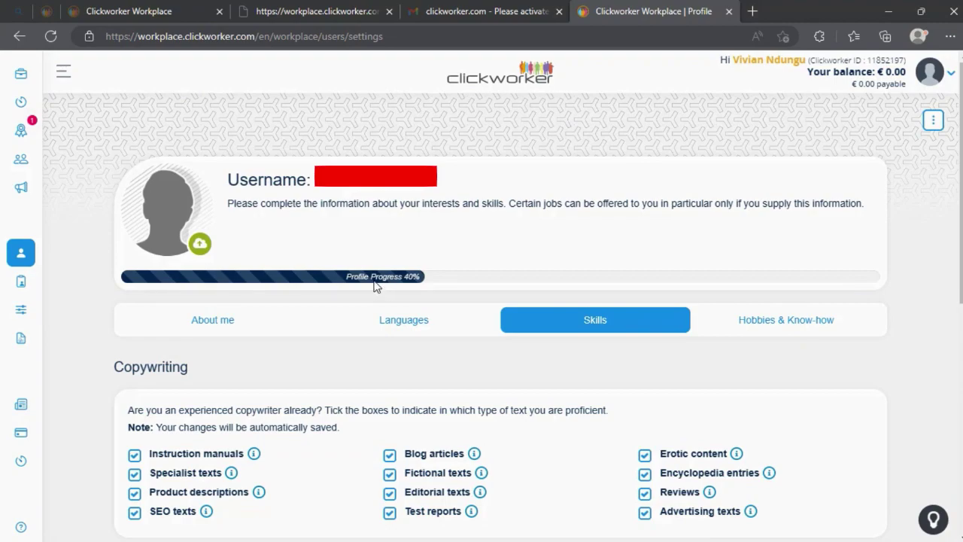
click(774, 334)
scroll(329, 344, down, 2)
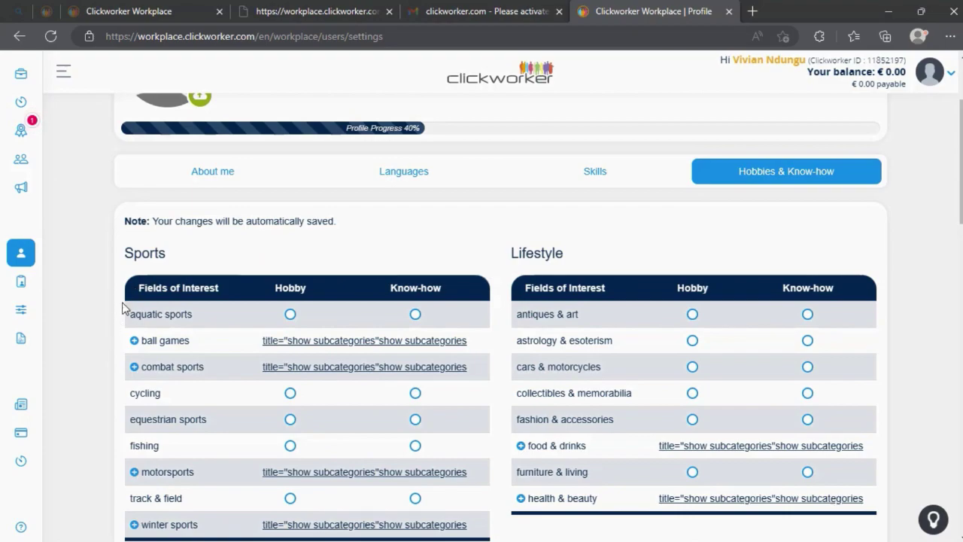
scroll(150, 264, down, 1)
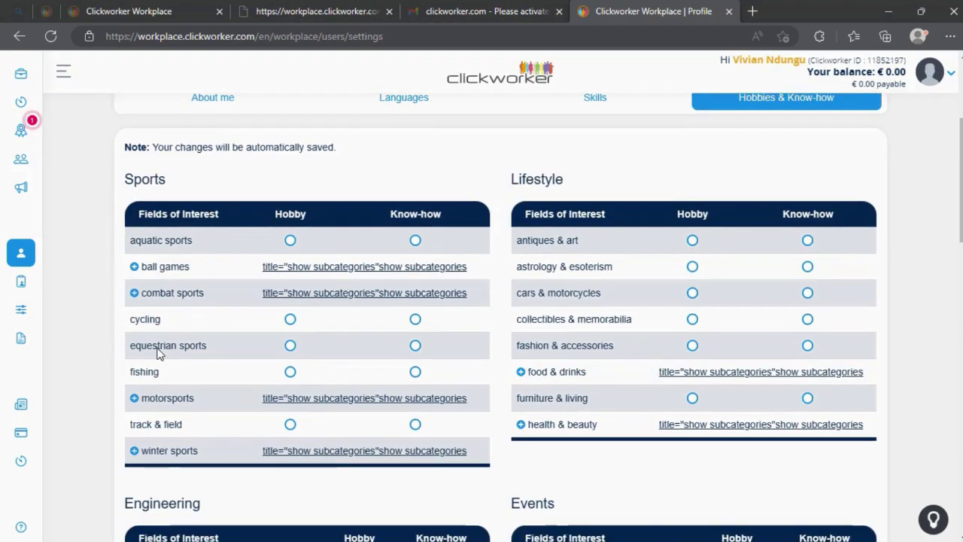
click(308, 268)
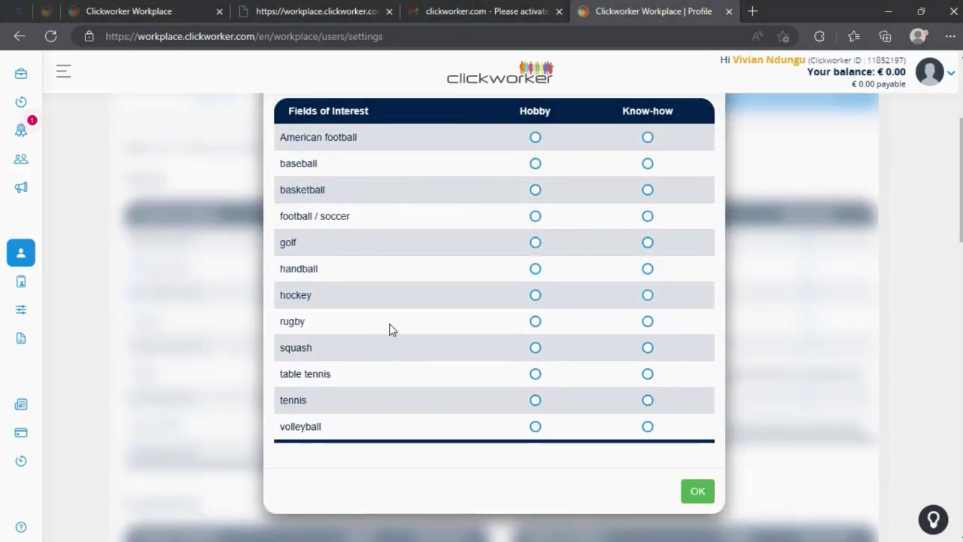
click(535, 217)
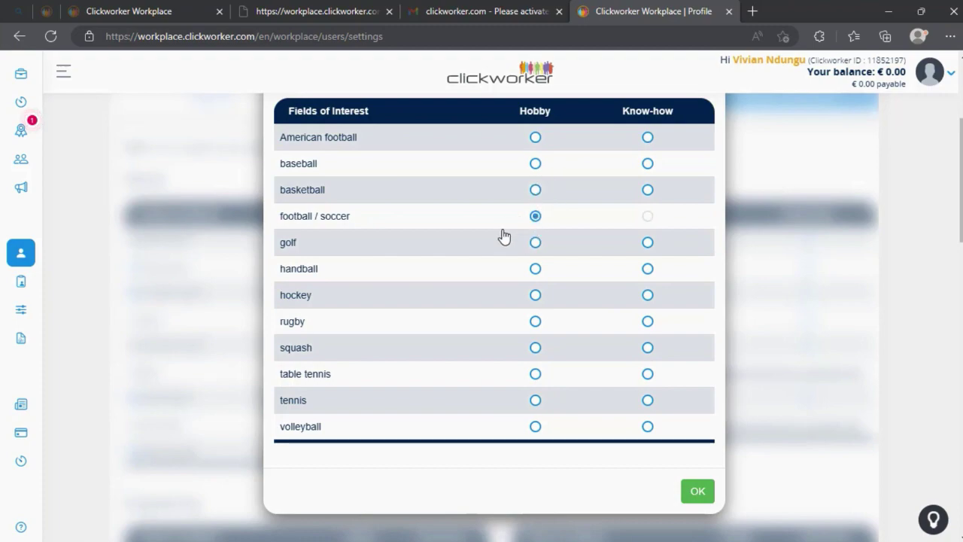
click(536, 269)
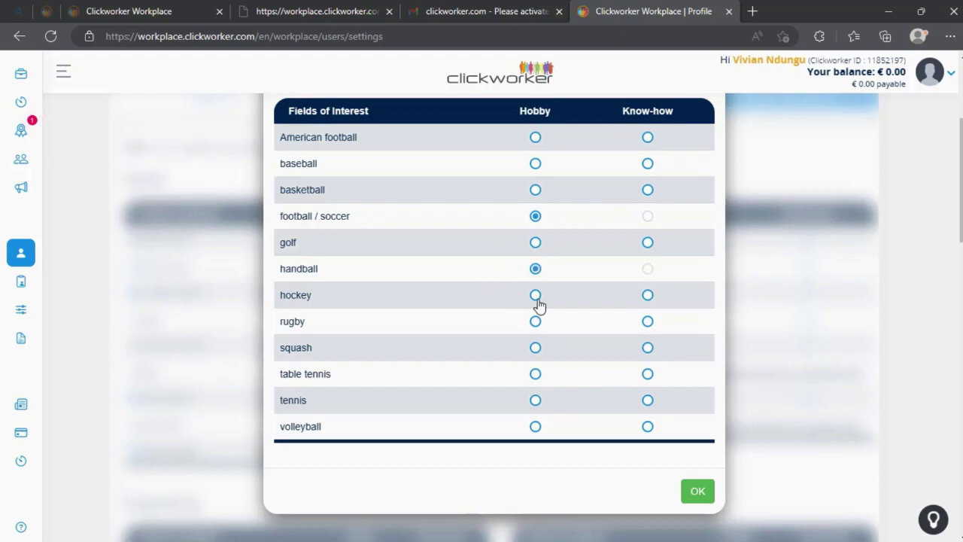
click(535, 295)
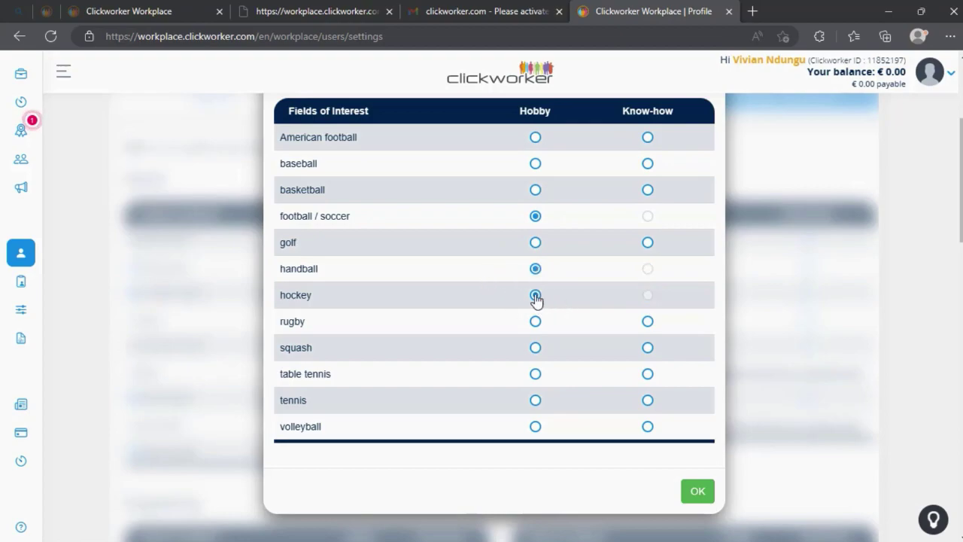
click(697, 493)
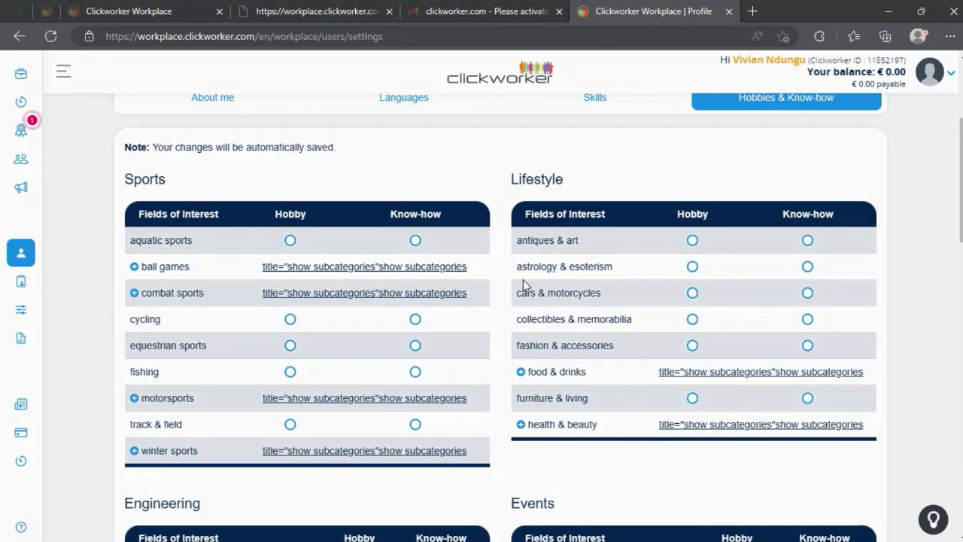
Mark diets and wellness as hobbies in the Lifestyle health & beauty subcategories.
click(688, 426)
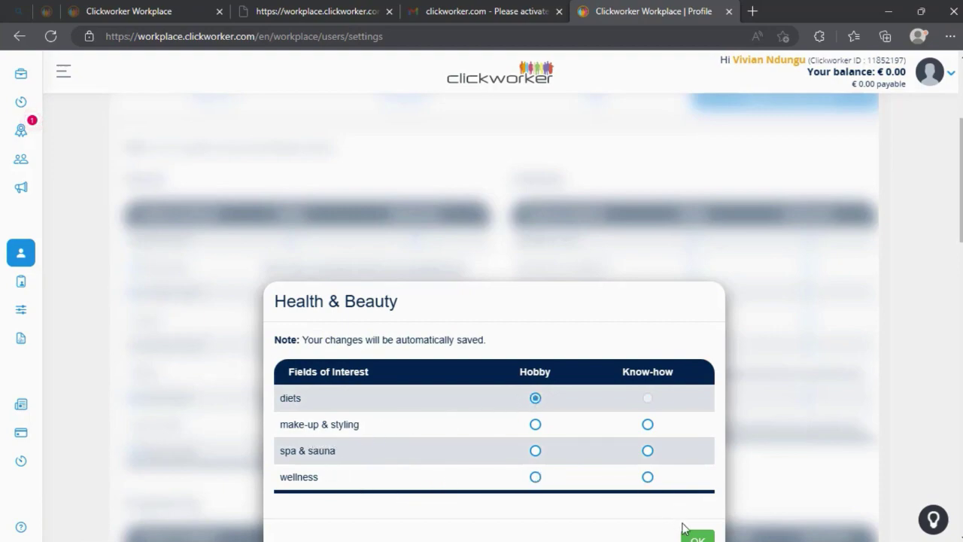
click(535, 476)
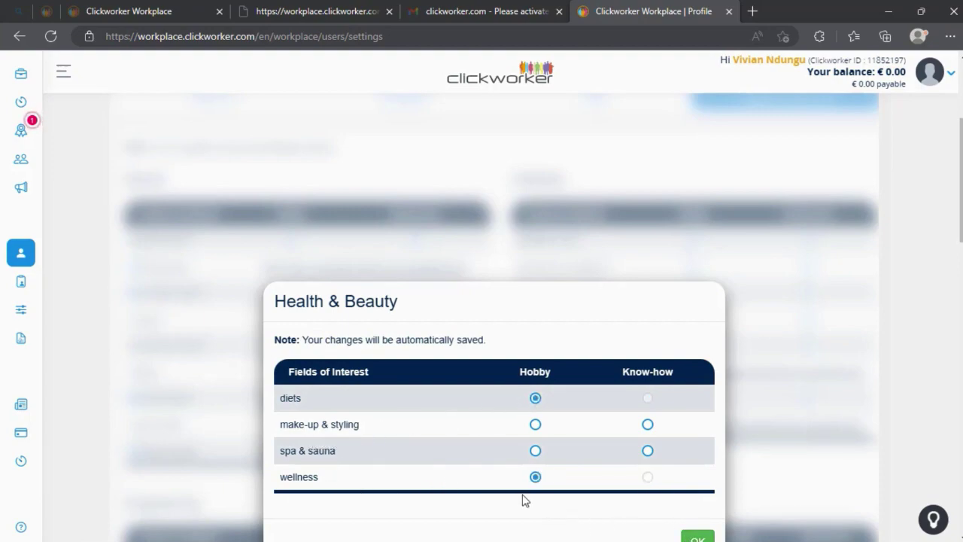
click(694, 535)
Mark information technology, concerts & festivals, sports events and telecommunication as hobbies, and check the profile progress.
scroll(589, 293, down, 4)
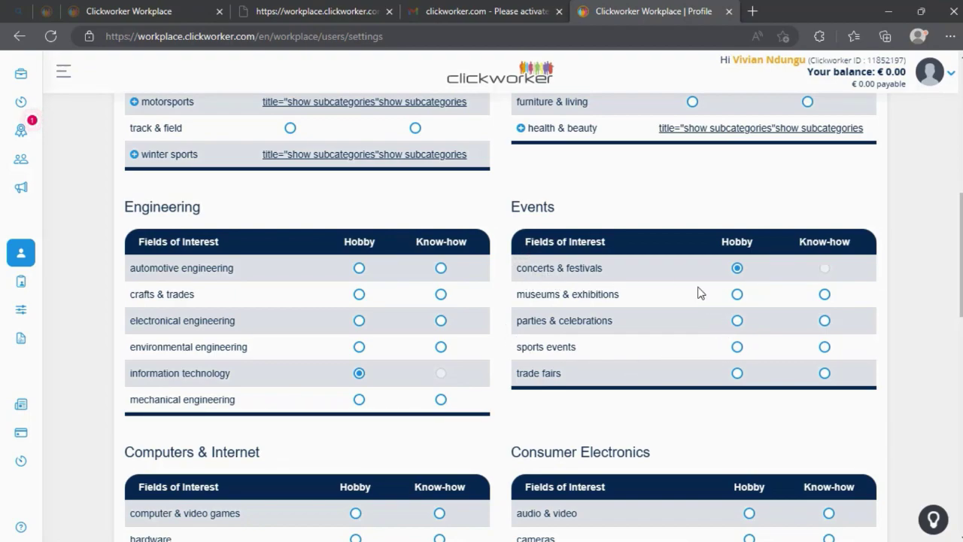
scroll(694, 282, down, 3)
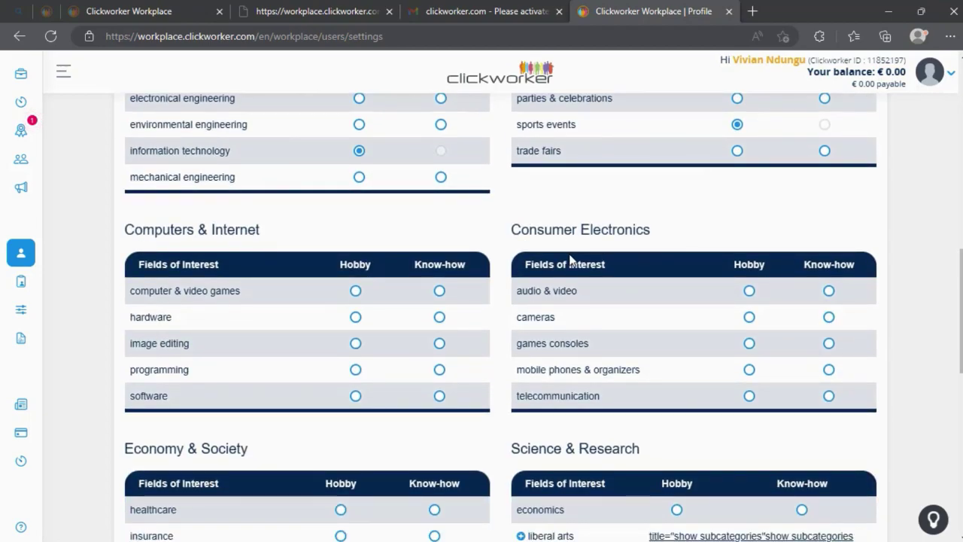
click(751, 396)
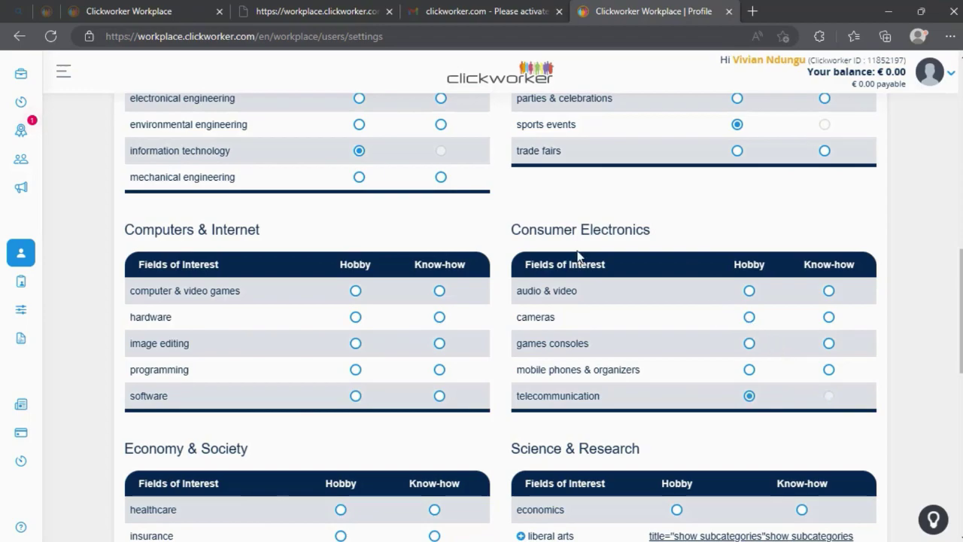
scroll(541, 248, up, 10)
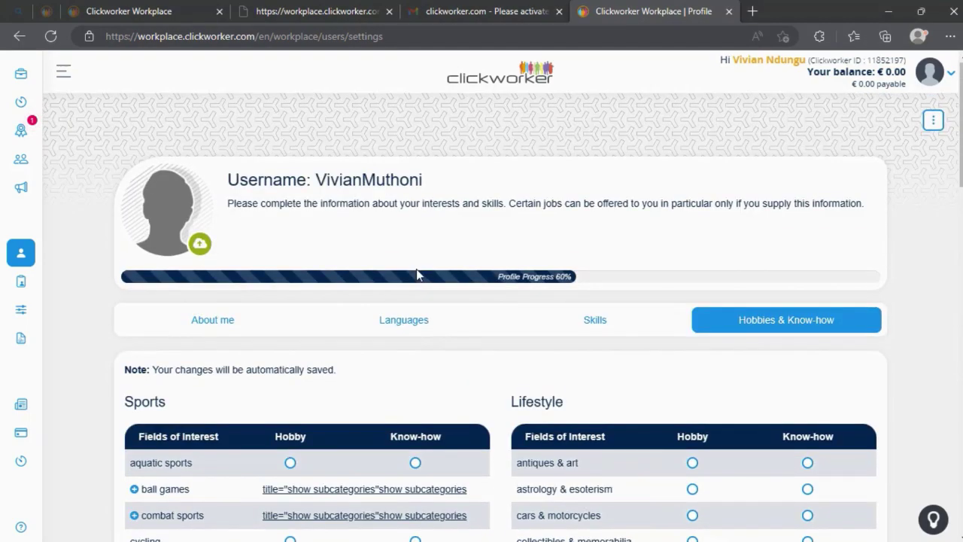
scroll(544, 288, down, 8)
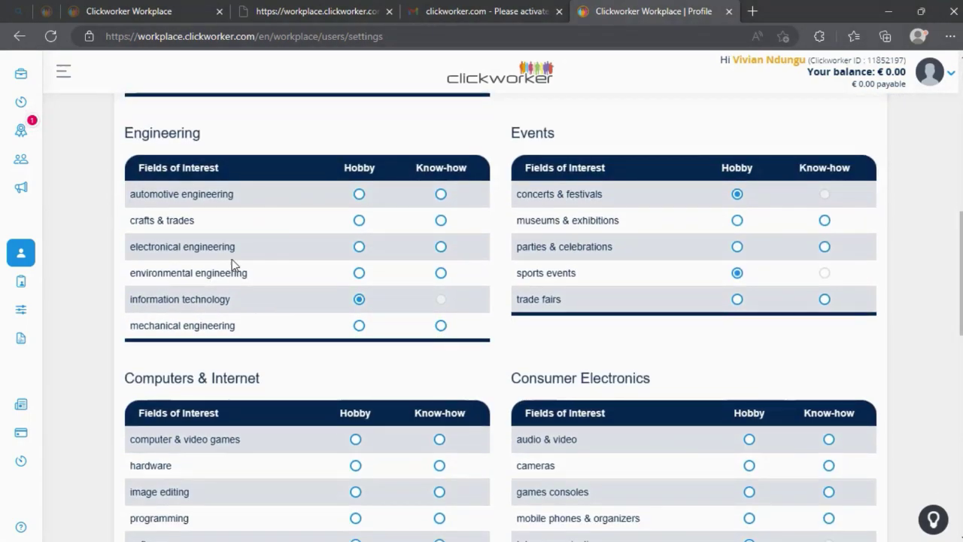
Mark computer & video games, software and programming as hobbies in the Computers & Internet category.
scroll(175, 341, down, 3)
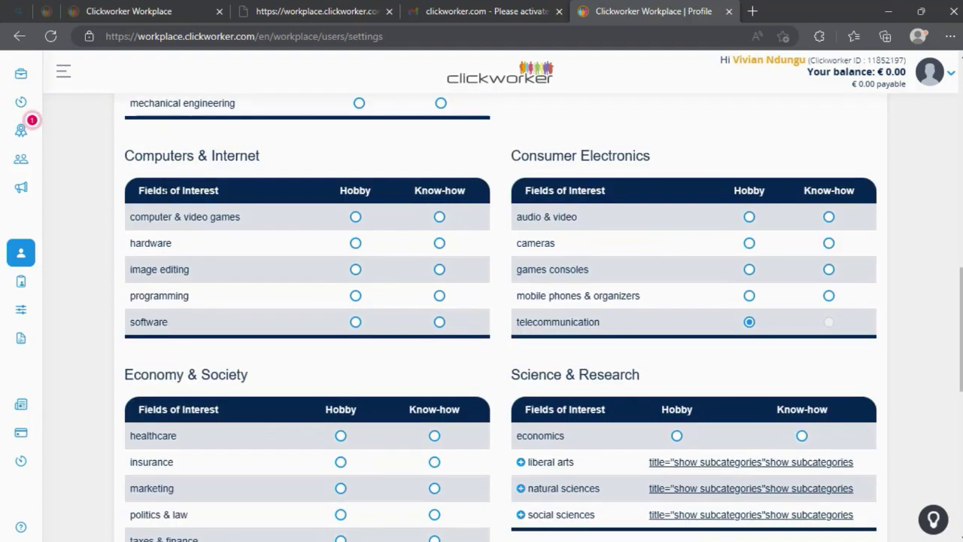
click(361, 219)
click(355, 323)
click(355, 296)
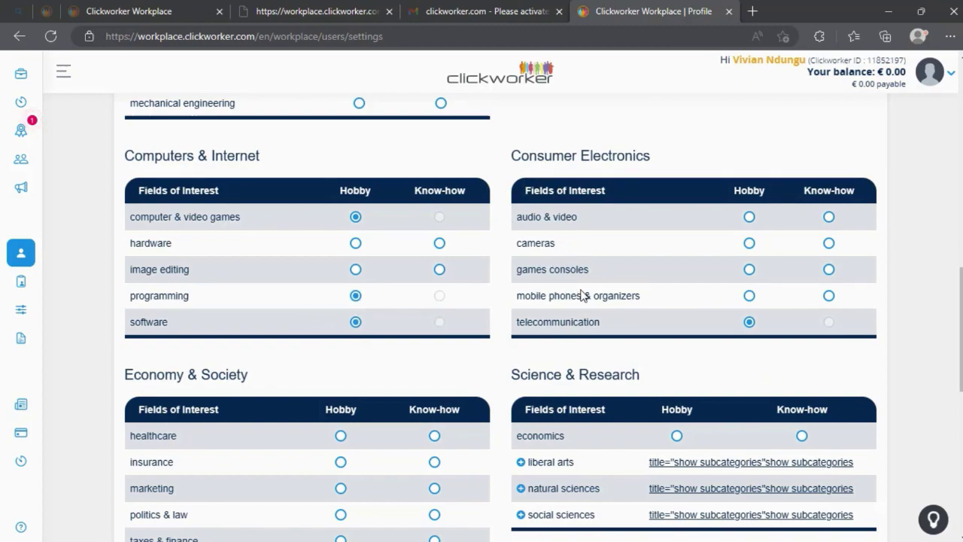
Mark Adult Content as a hobby, along with hotels and travel destinations / countries in the Tourism category.
scroll(615, 281, down, 5)
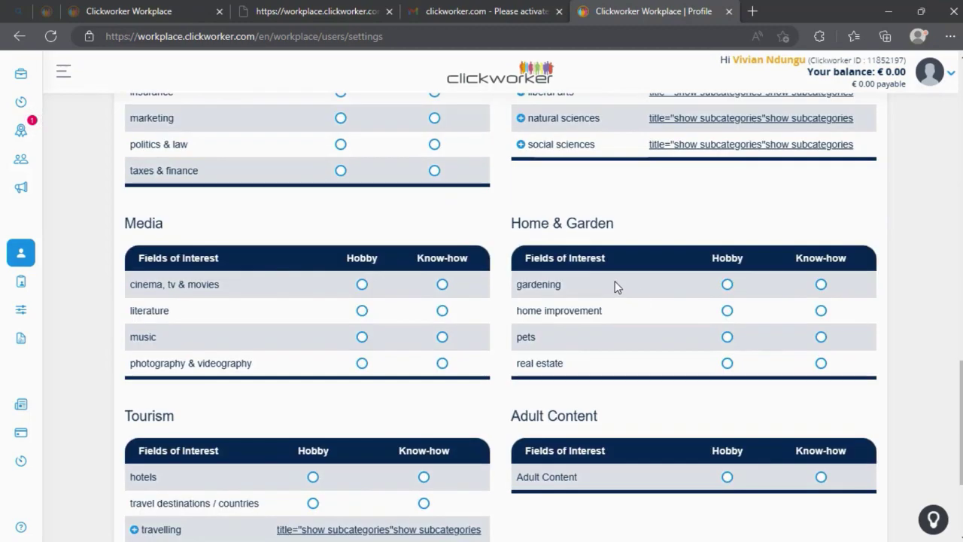
scroll(549, 237, up, 2)
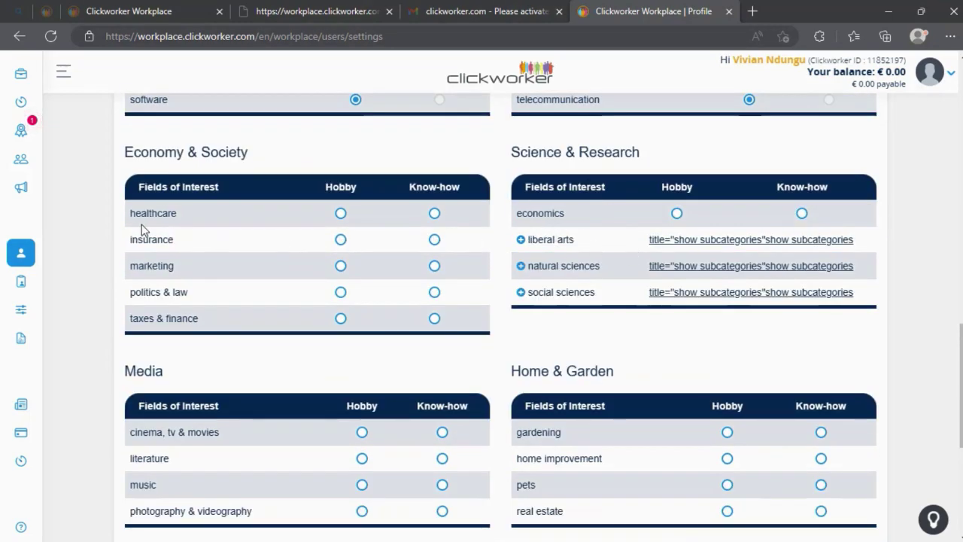
scroll(454, 461, down, 2)
scroll(556, 434, down, 3)
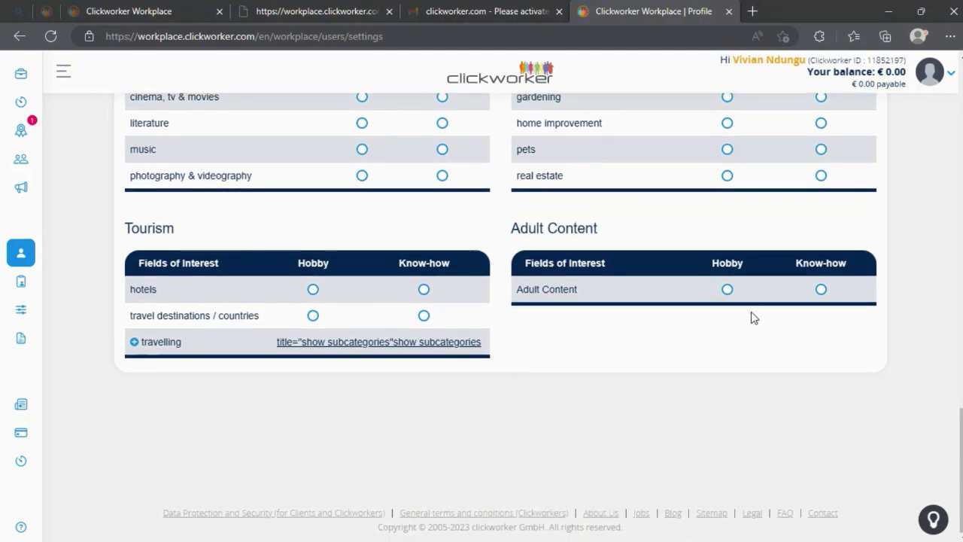
click(727, 290)
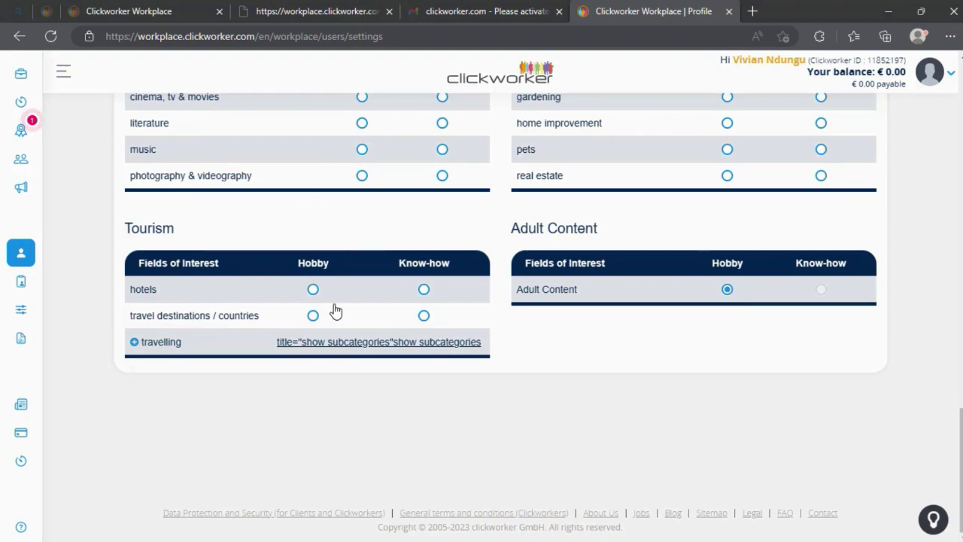
click(313, 290)
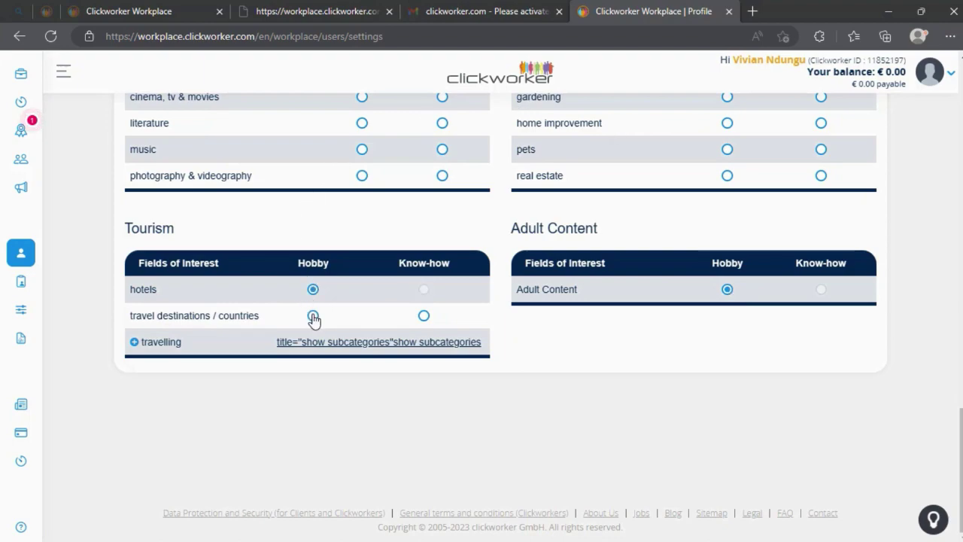
click(313, 316)
Mark cinema, tv & movies as a hobby under Media and gardening as a hobby under Home & Garden.
scroll(320, 270, up, 2)
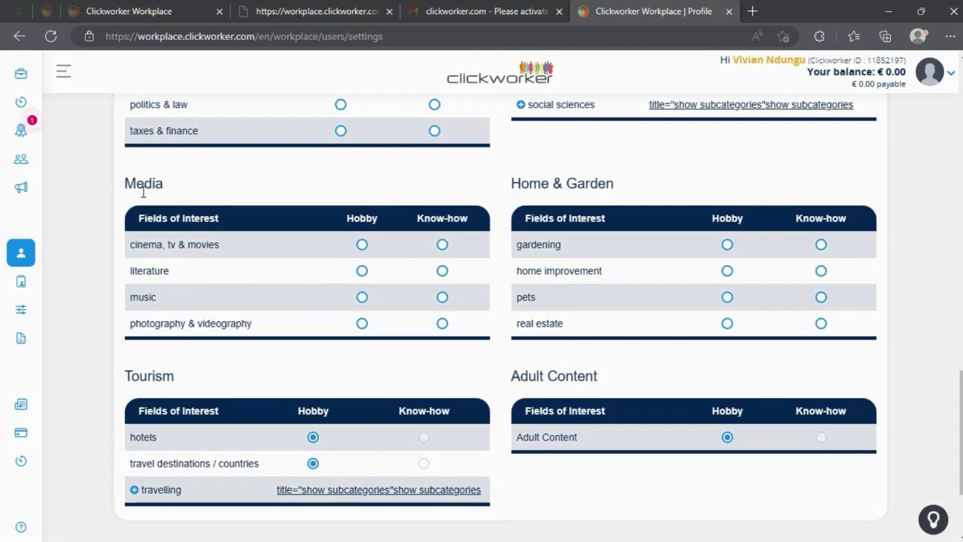
click(360, 245)
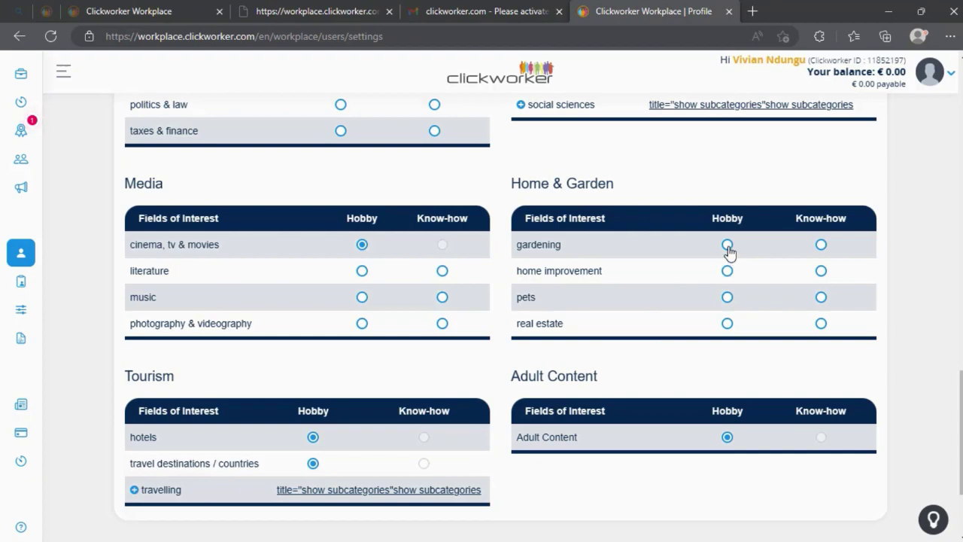
click(727, 246)
Review the profile progress and the entries in the Skills and Languages sections.
scroll(725, 253, up, 10)
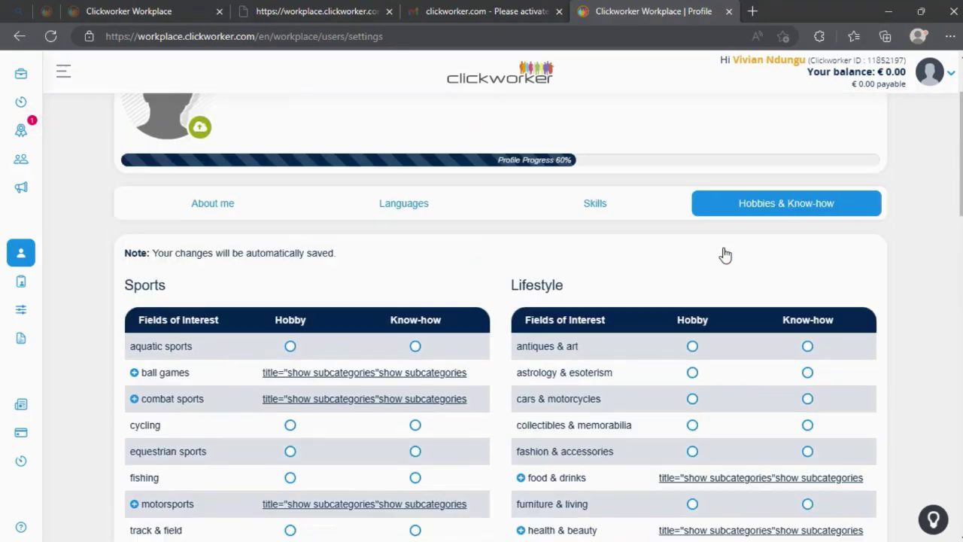
scroll(724, 253, up, 2)
click(594, 315)
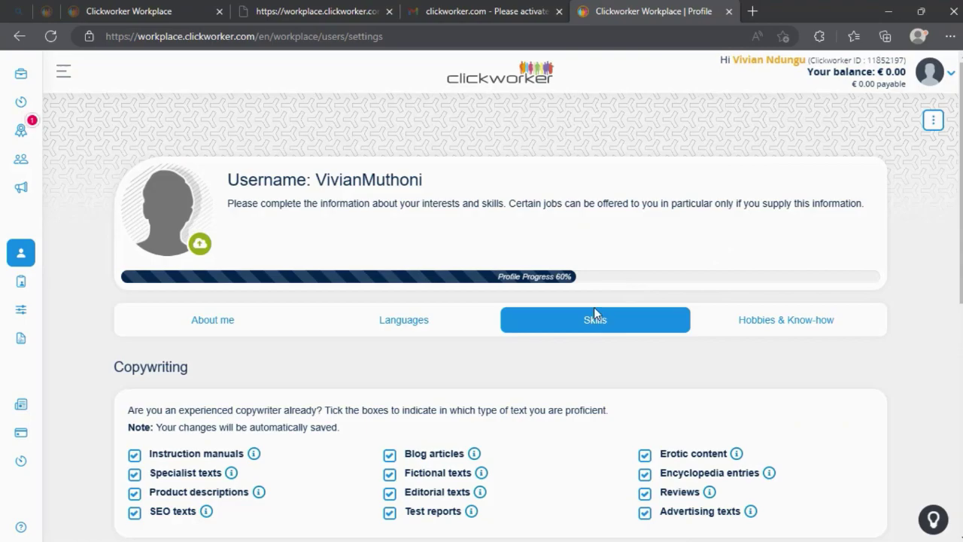
scroll(593, 307, down, 7)
scroll(410, 322, up, 7)
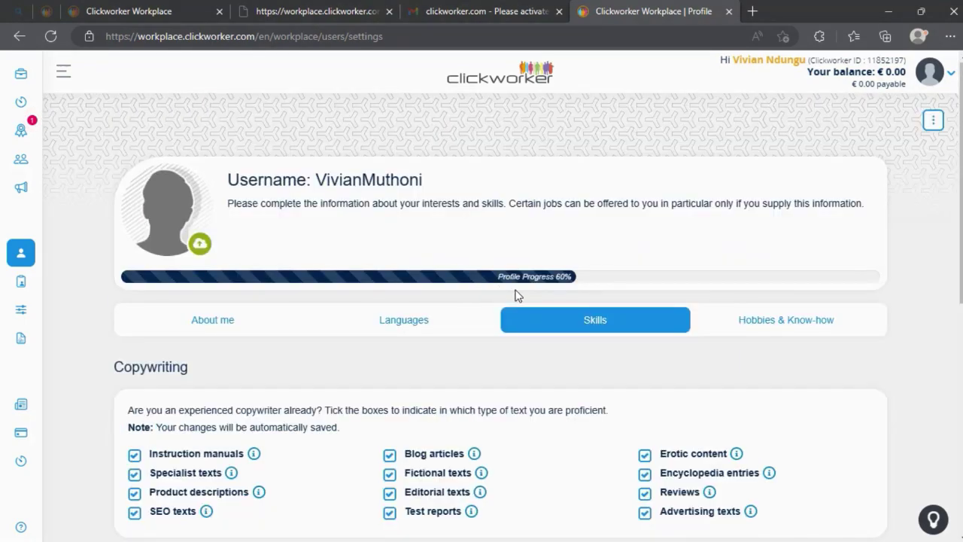
click(403, 320)
scroll(230, 455, up, 3)
scroll(225, 436, down, 1)
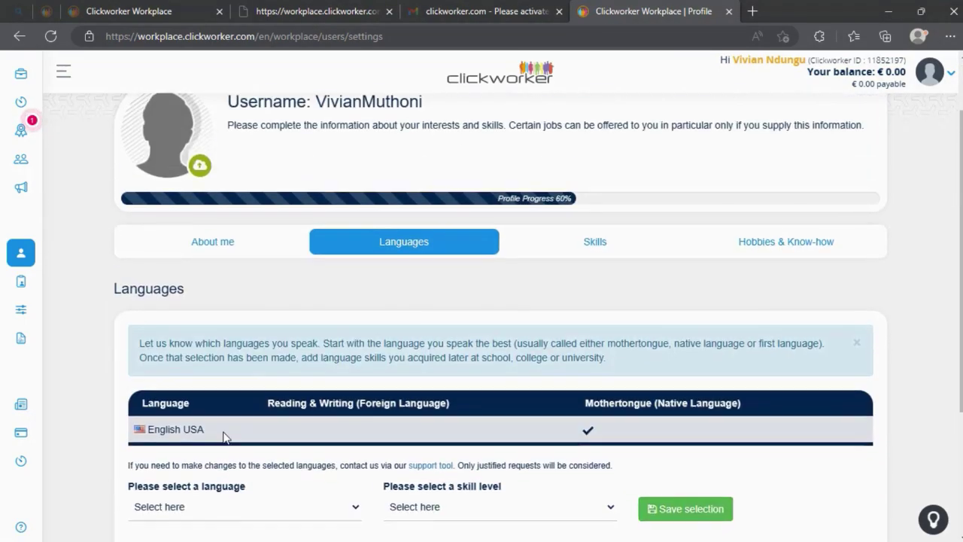
scroll(226, 437, up, 1)
In the profile's About me section, save the description "I am a software engineer capable of handling back end web development using python".
click(213, 322)
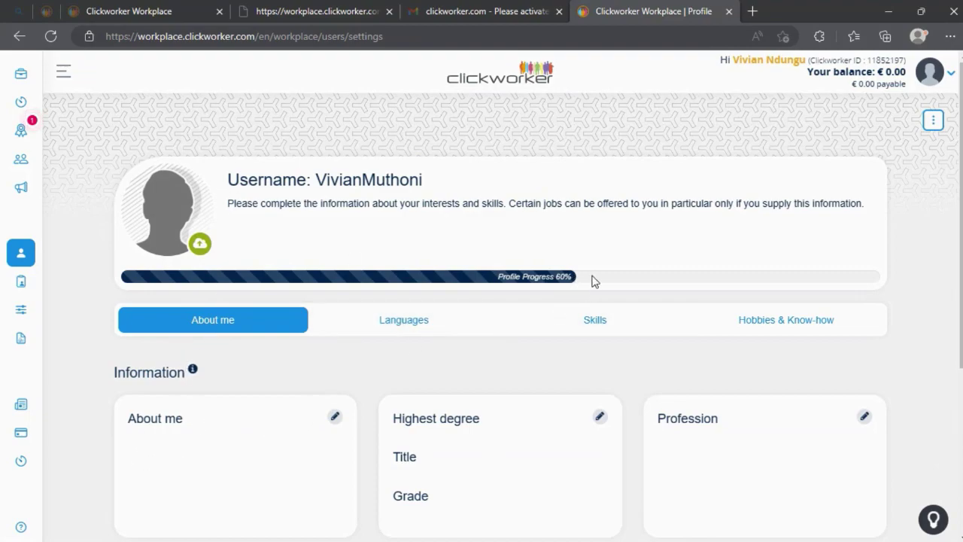
scroll(315, 361, down, 1)
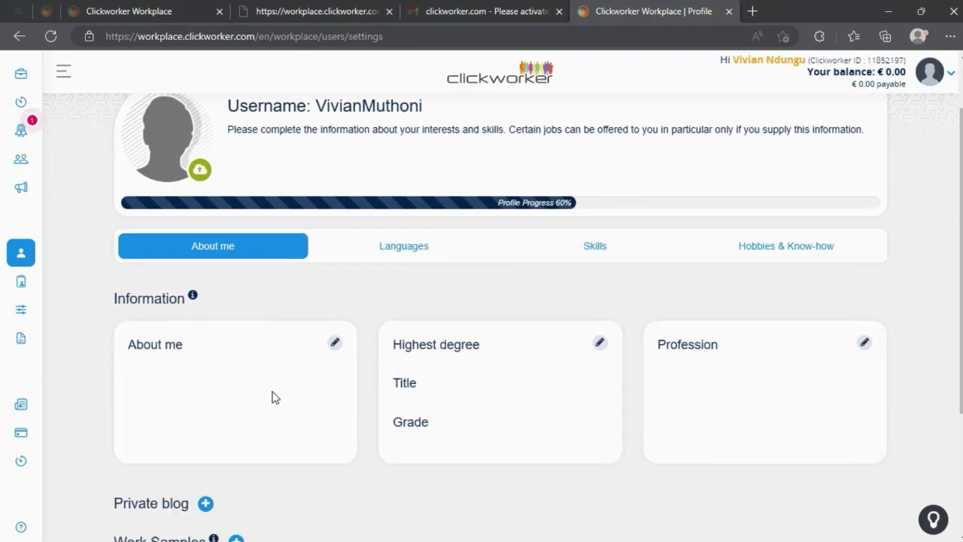
click(335, 343)
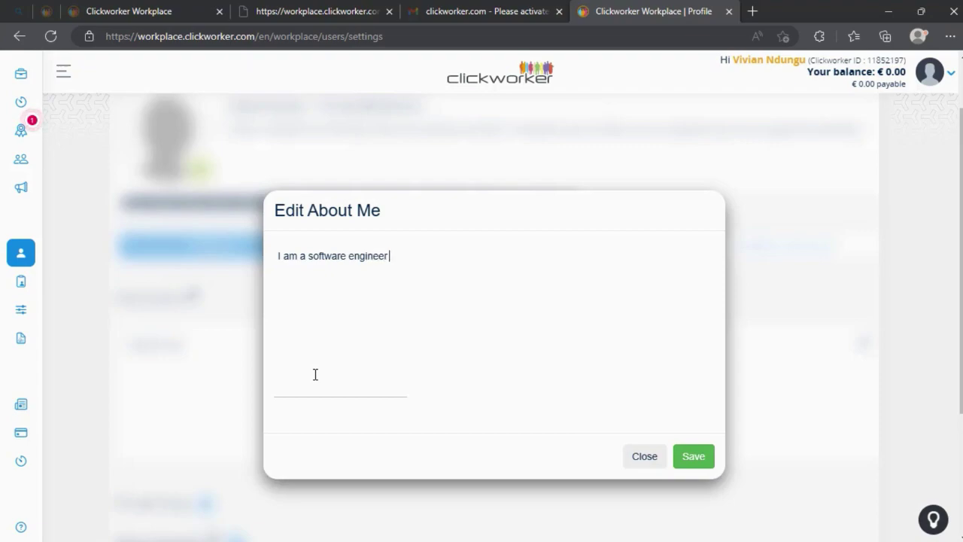
text(apable of maki)
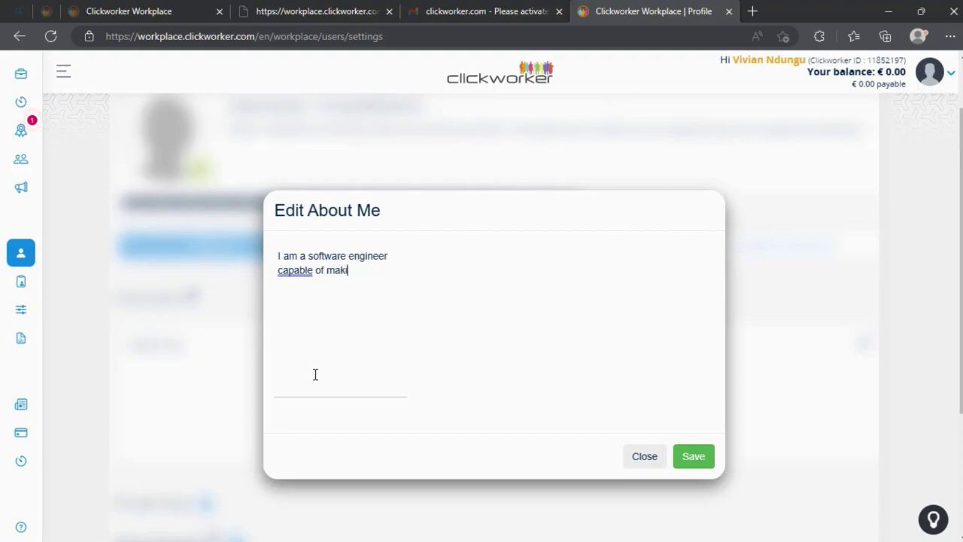
text(ng)
text(back end)
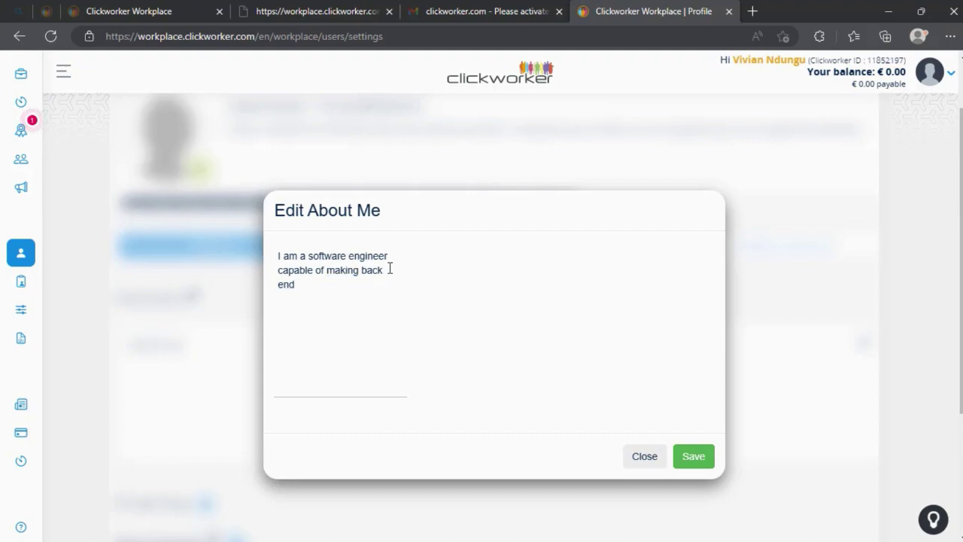
key(BackSpace)
key(BackSpace)
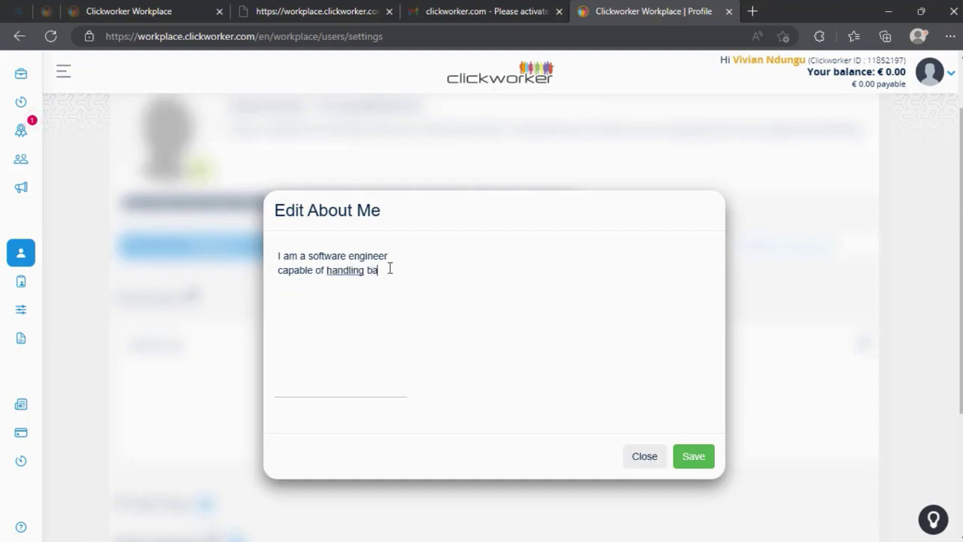
text(end web develo)
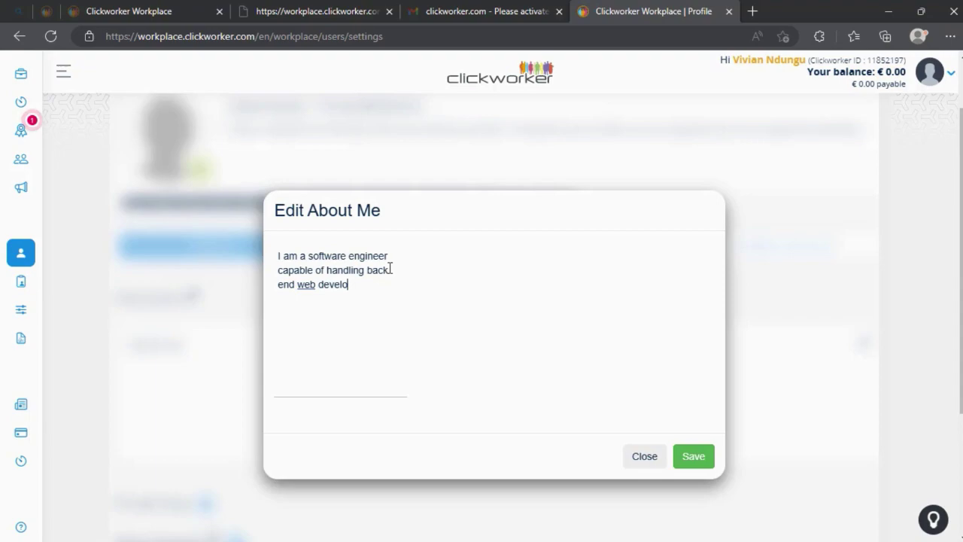
text(pment using)
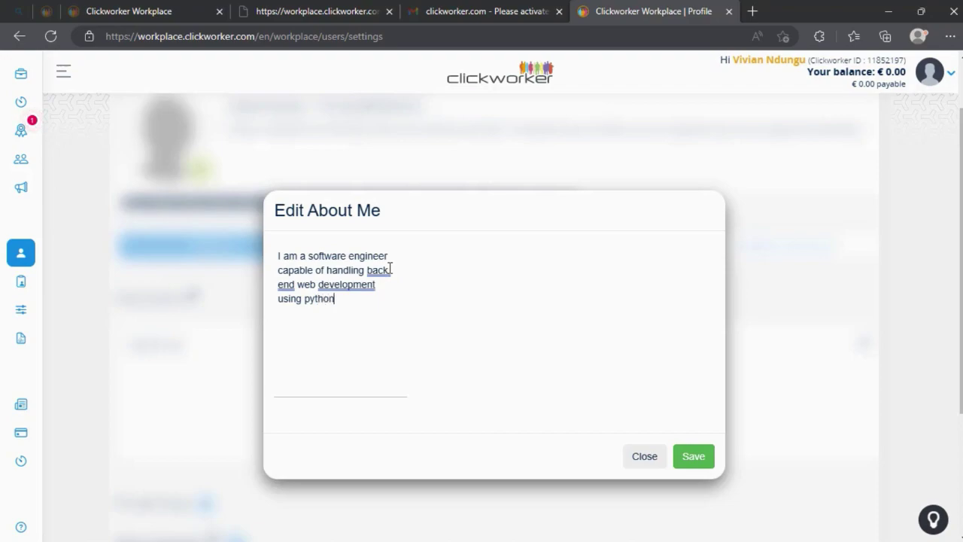
text( python)
click(683, 458)
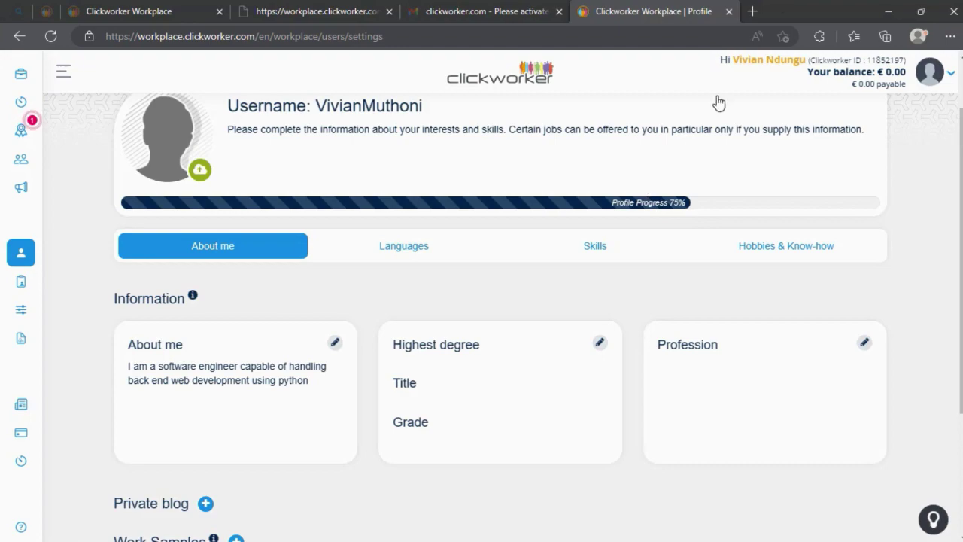
Save the highest degree as Bachelor's Degree with the title Computer science and a first class grade, and check the profile progress.
click(600, 344)
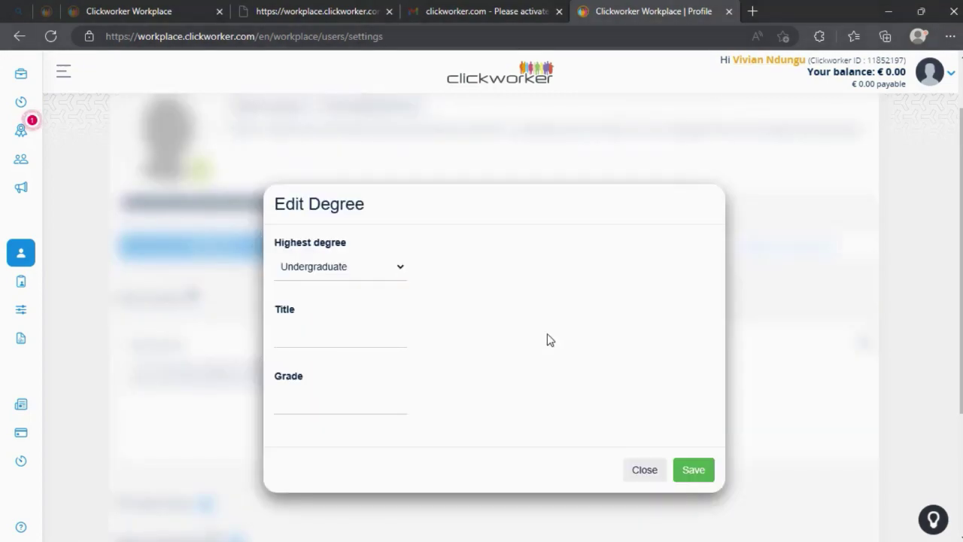
click(355, 269)
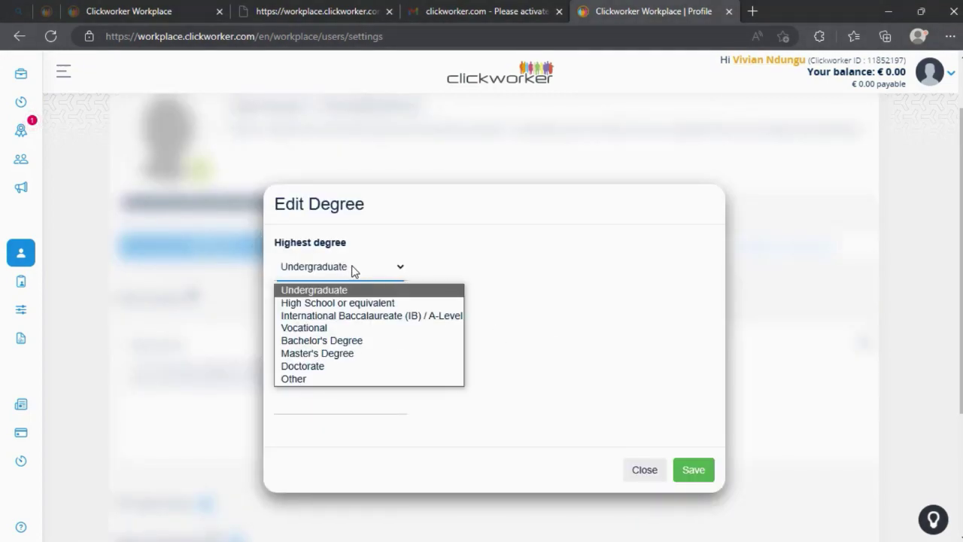
click(316, 343)
click(342, 342)
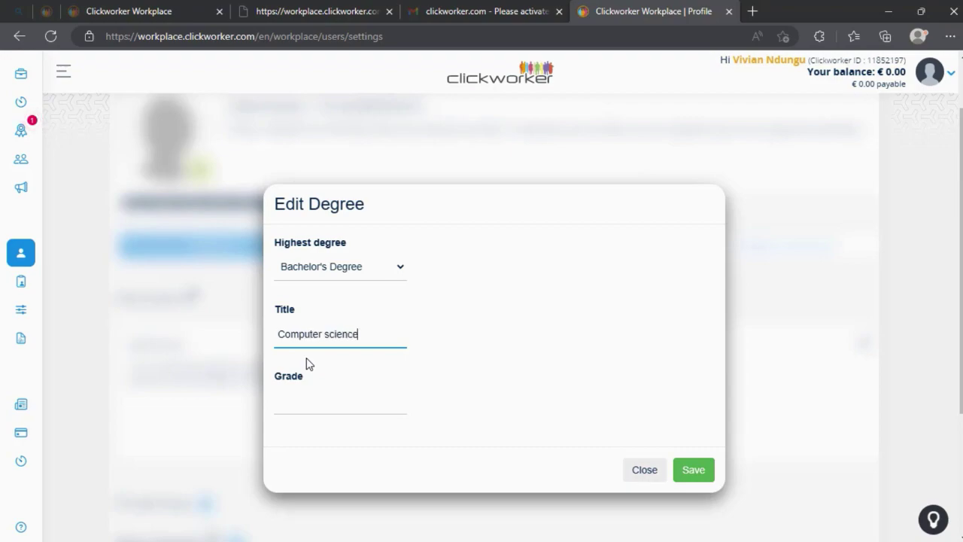
click(318, 401)
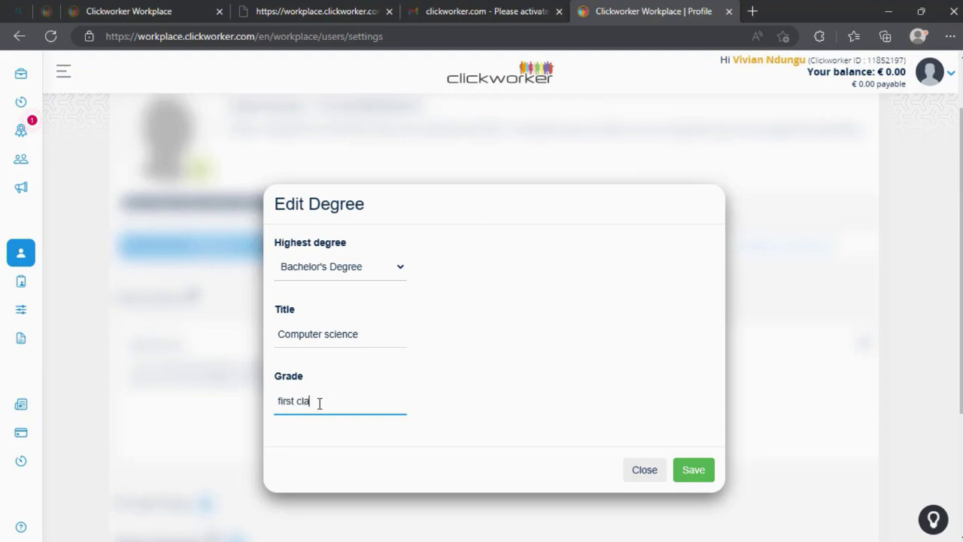
click(686, 470)
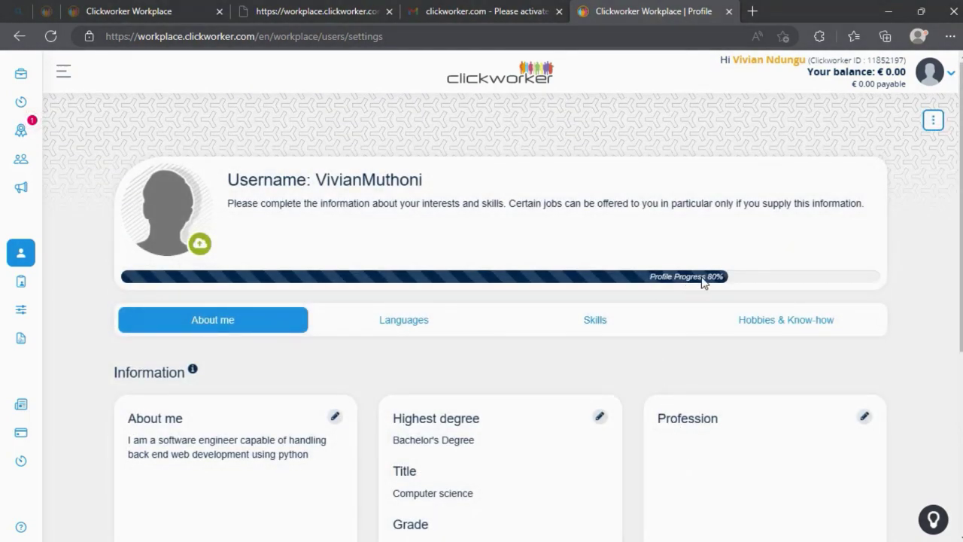
scroll(715, 297, down, 2)
scroll(660, 301, up, 2)
Open the Jobs page and look through the available jobs, partner platforms and app jobs.
mouse_move(43, 98)
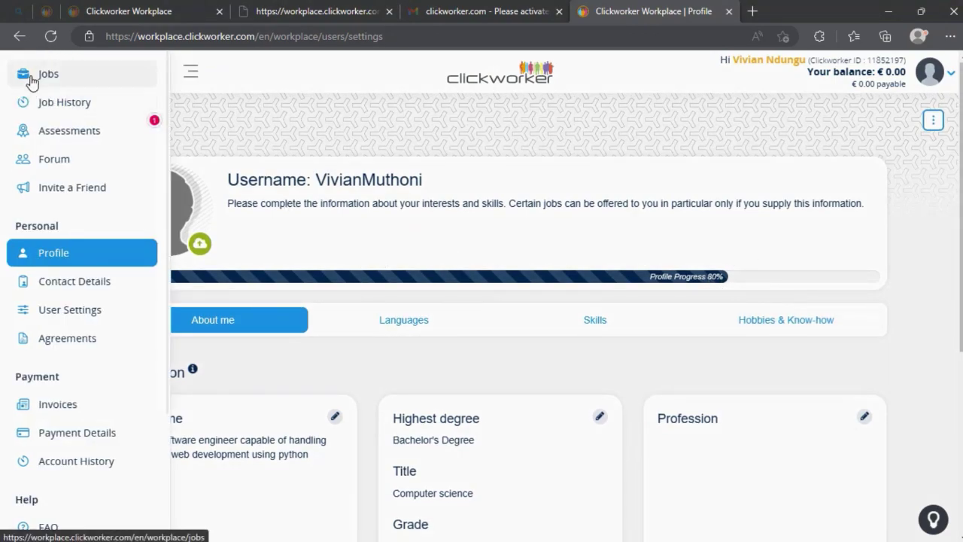
click(47, 84)
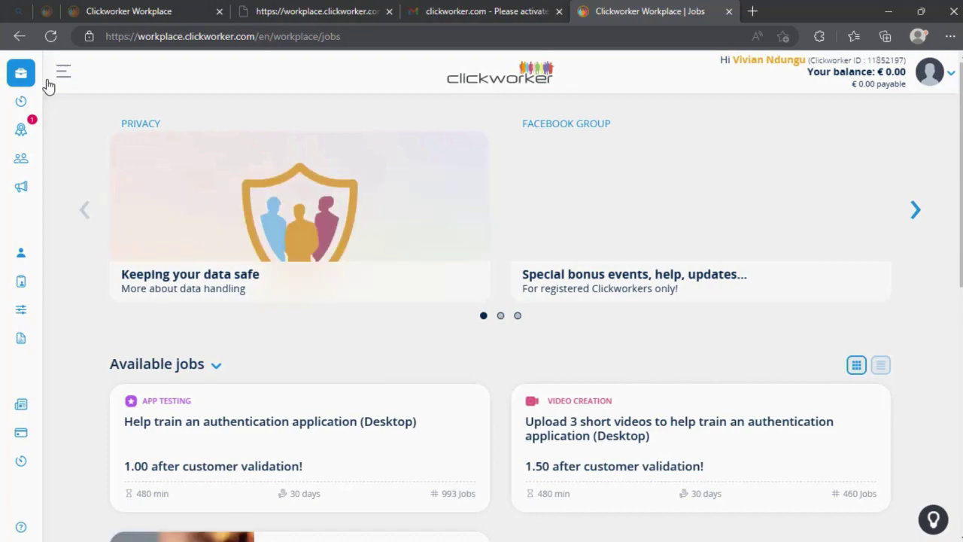
scroll(361, 198, down, 1)
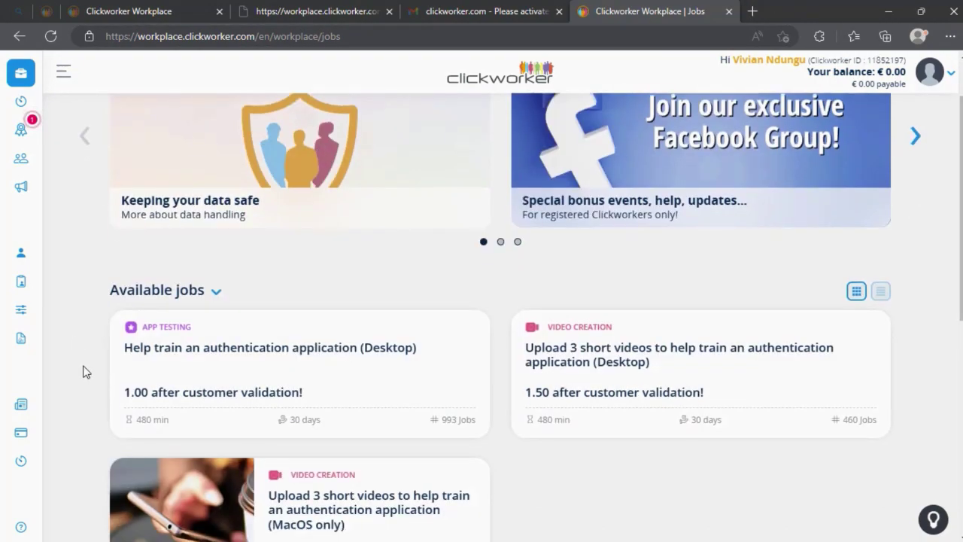
scroll(299, 348, down, 3)
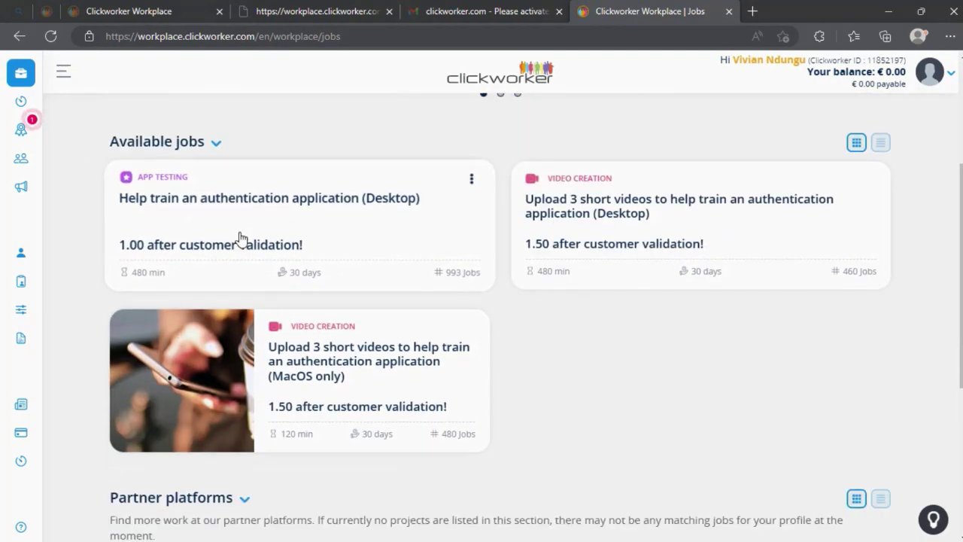
scroll(359, 322, down, 4)
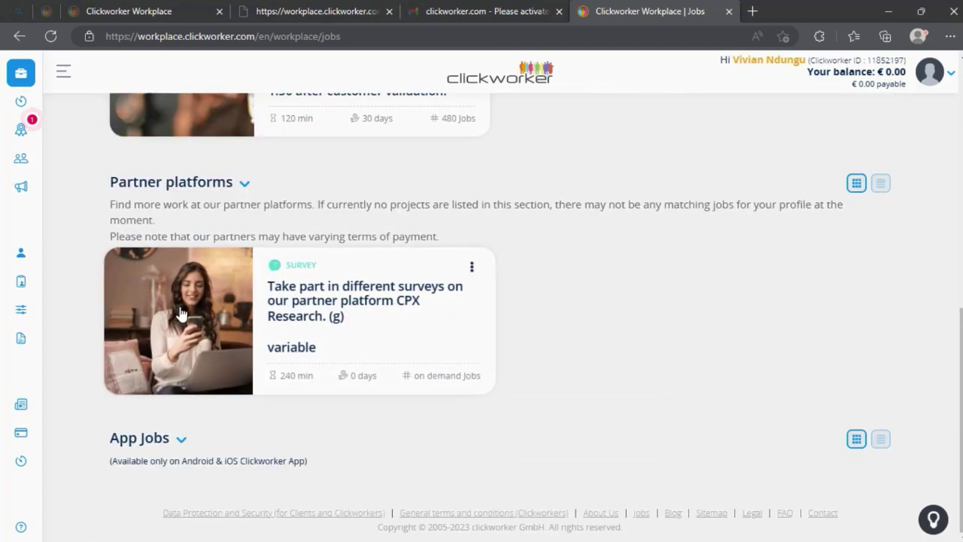
scroll(675, 295, up, 8)
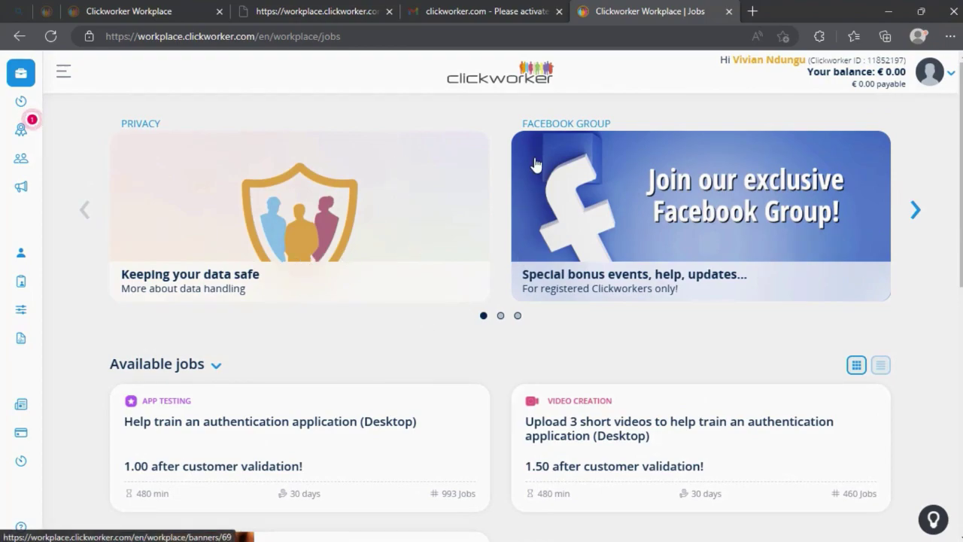
Open the Assessments page to view the available base and project-specific assessments.
mouse_move(17, 101)
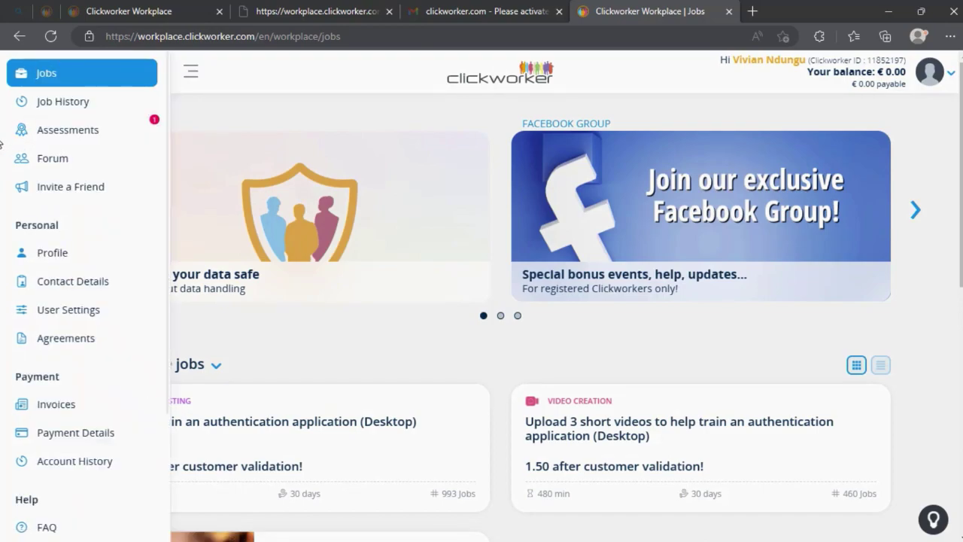
click(67, 133)
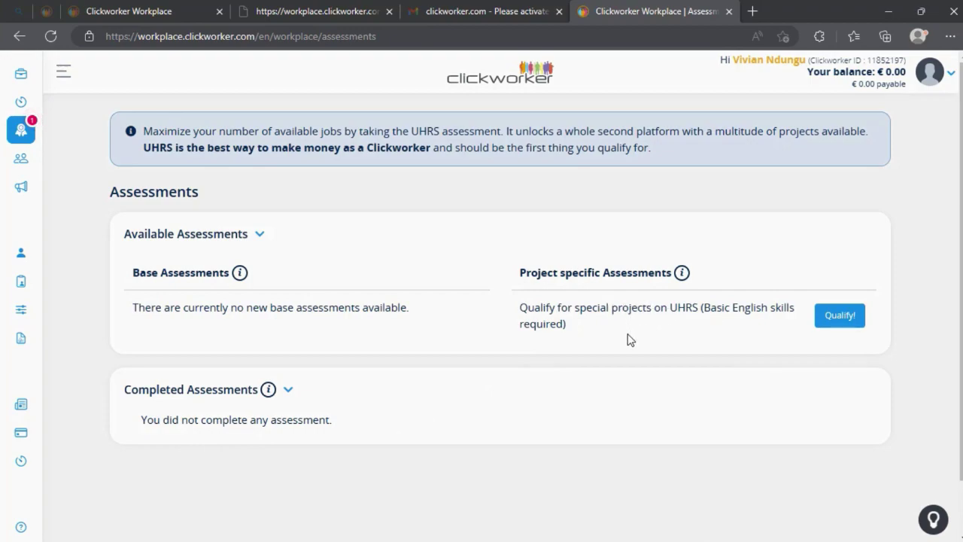
Start the UHRS qualification assessment (Basic English skills required), review its instructions, and submit Yes to confirm they were read.
click(840, 316)
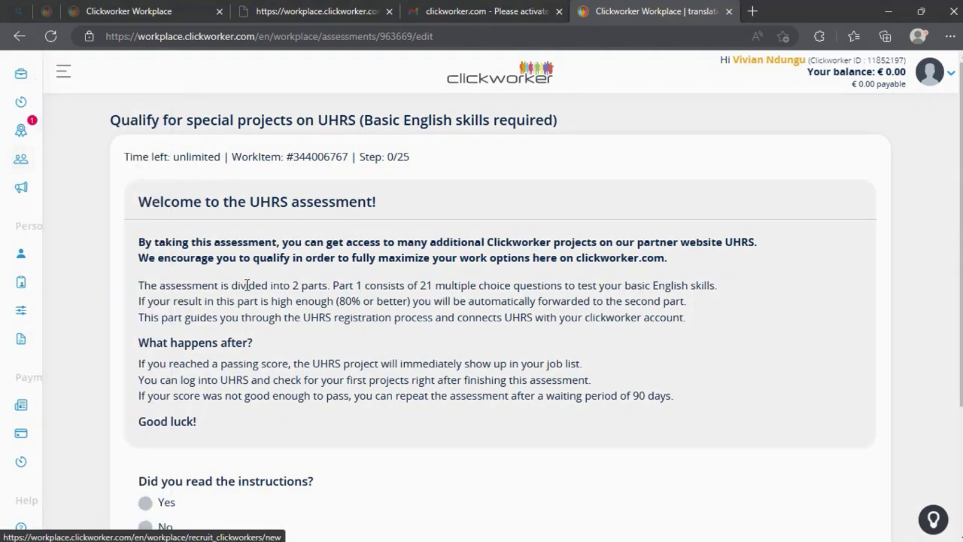
scroll(288, 356, down, 2)
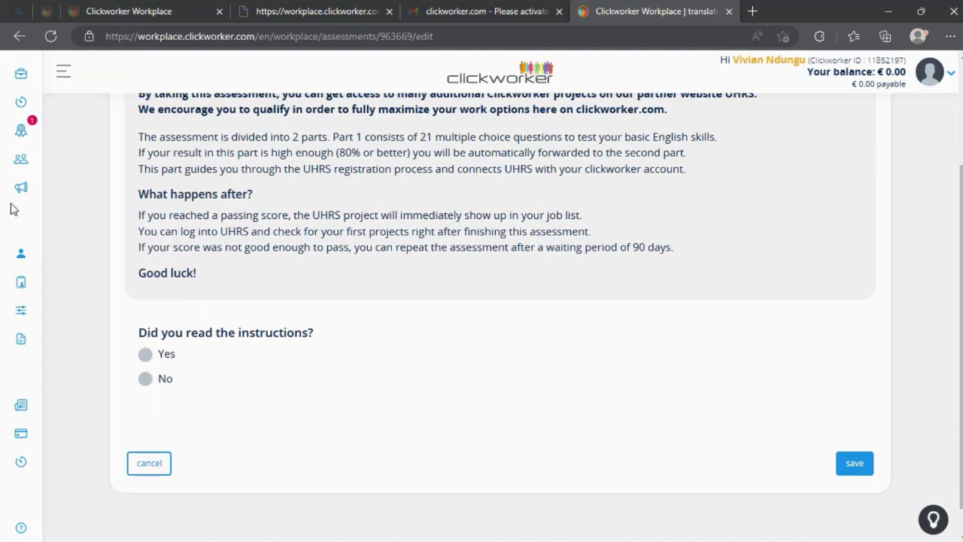
mouse_move(30, 309)
scroll(68, 316, up, 2)
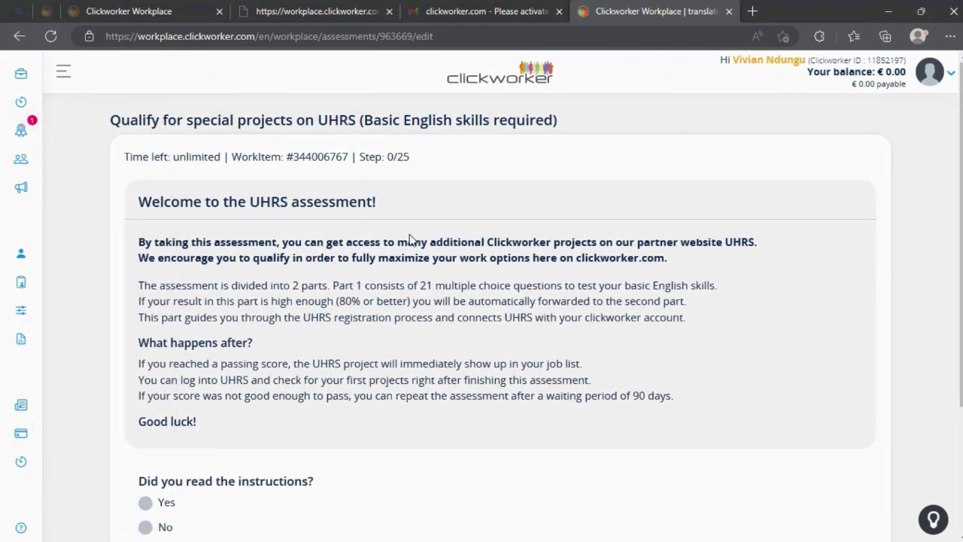
scroll(572, 275, down, 1)
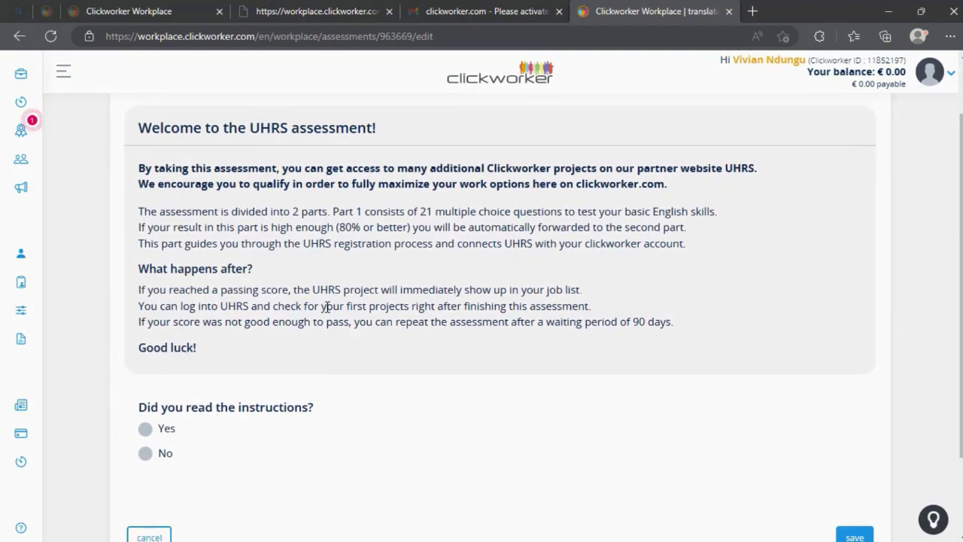
click(147, 429)
scroll(299, 458, down, 1)
click(853, 462)
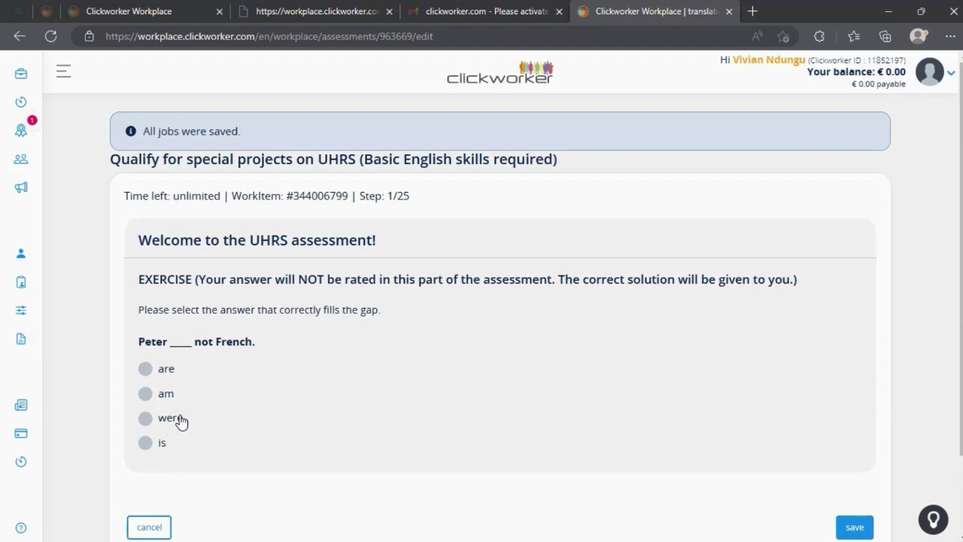
Close the leftover activation-link, activation e-mail and login pages, keeping only the assessment page open.
scroll(213, 437, down, 1)
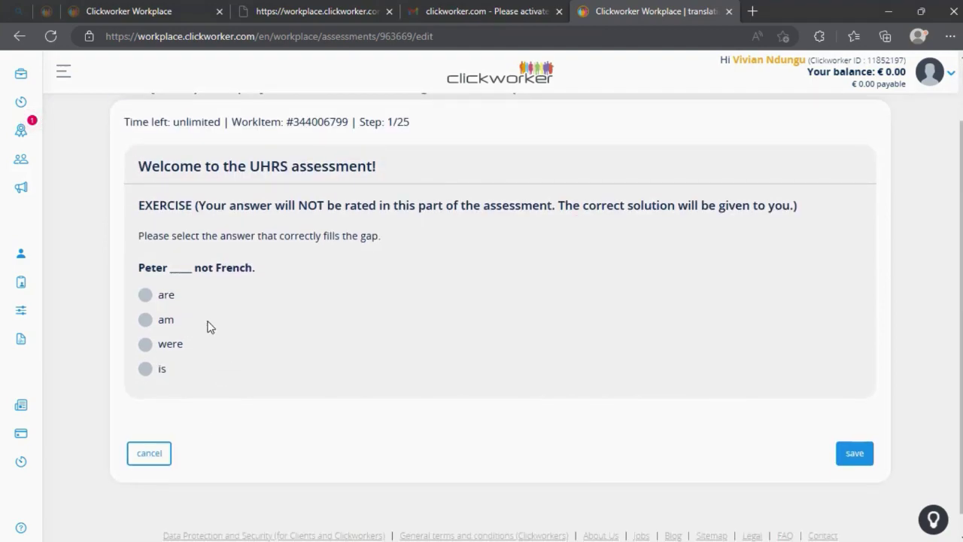
scroll(209, 326, up, 1)
click(389, 11)
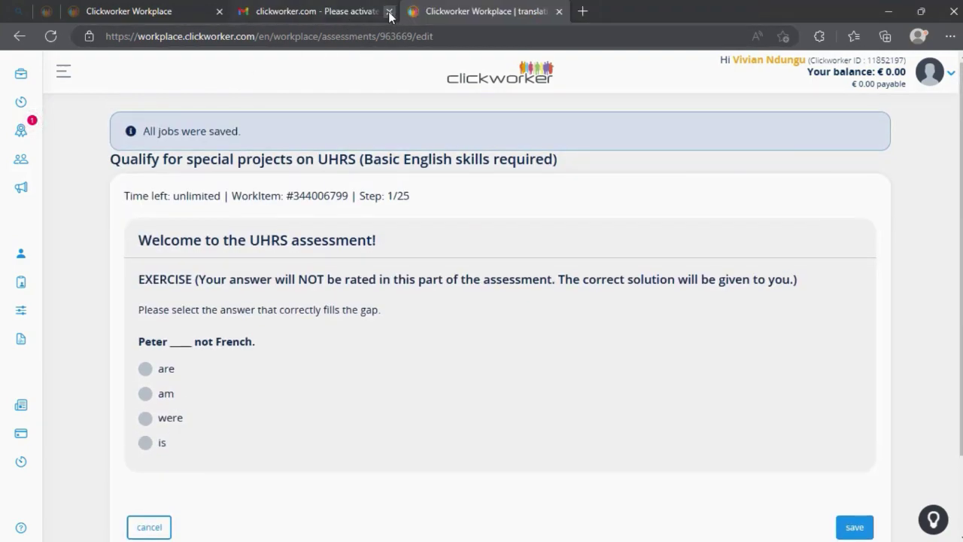
click(389, 12)
click(149, 9)
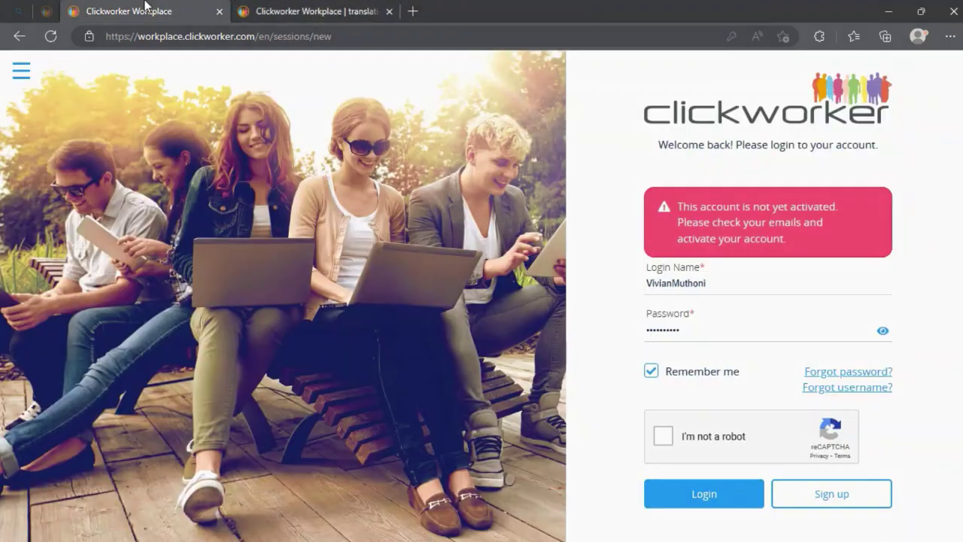
middle_click(159, 9)
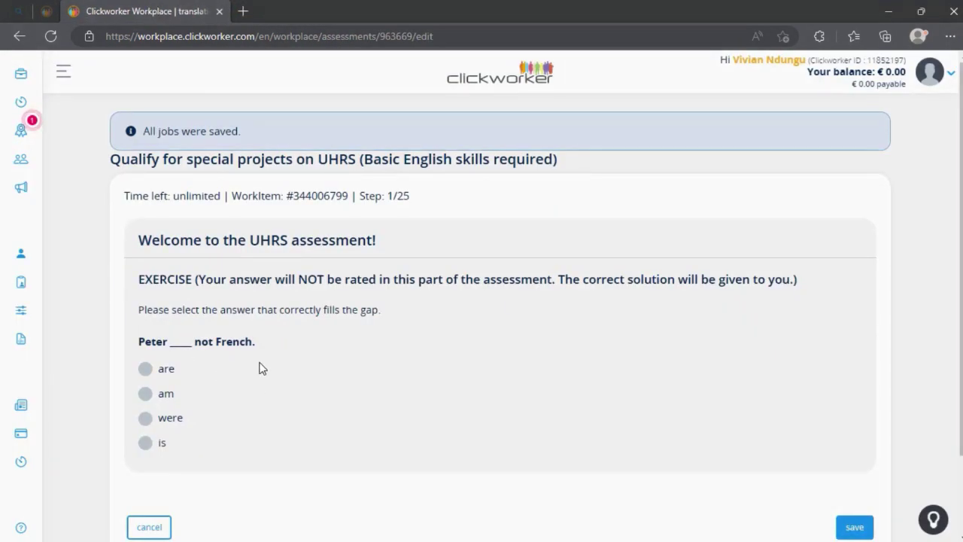
Look up the exercise sentence "Peter ____ not French." on the web, submit the answer "is" and close the search results.
drag(256, 342, 139, 342)
right_click(151, 343)
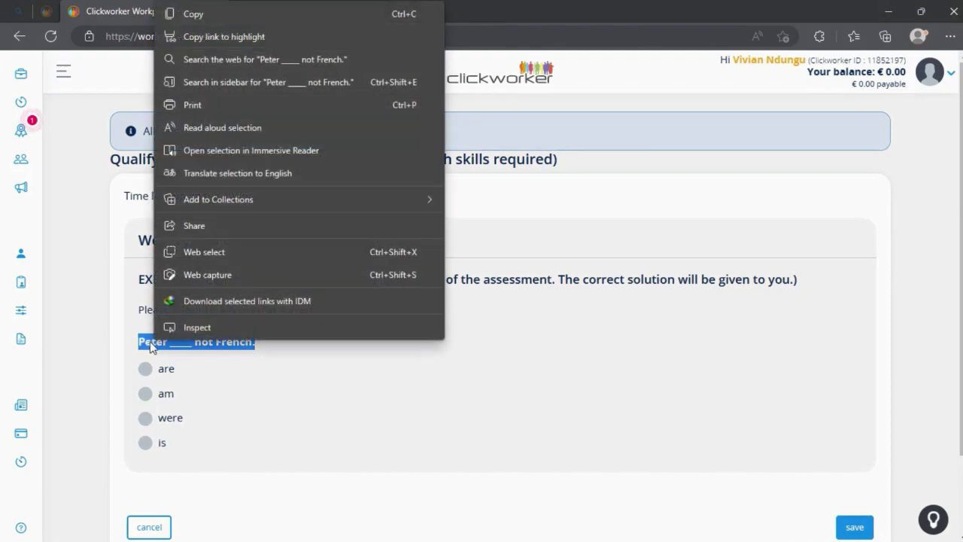
click(188, 58)
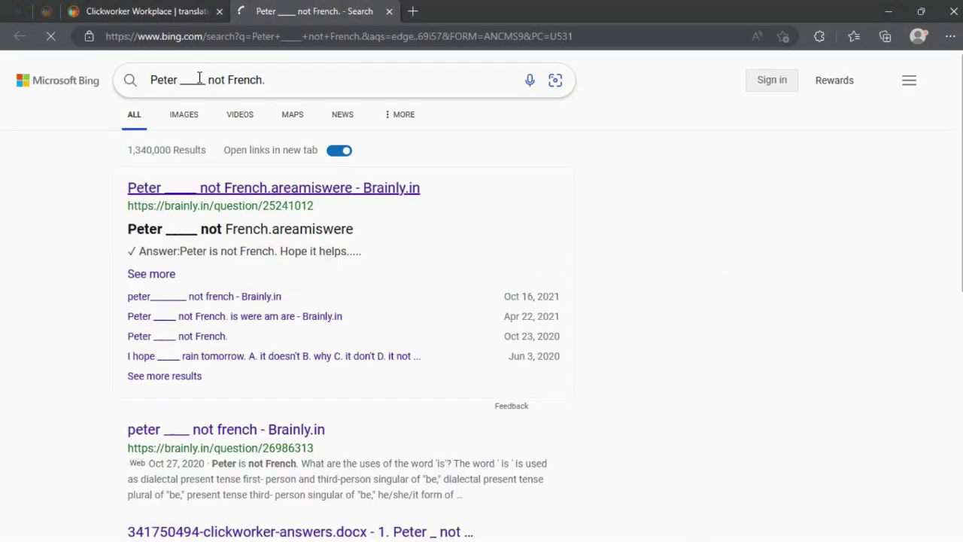
click(134, 300)
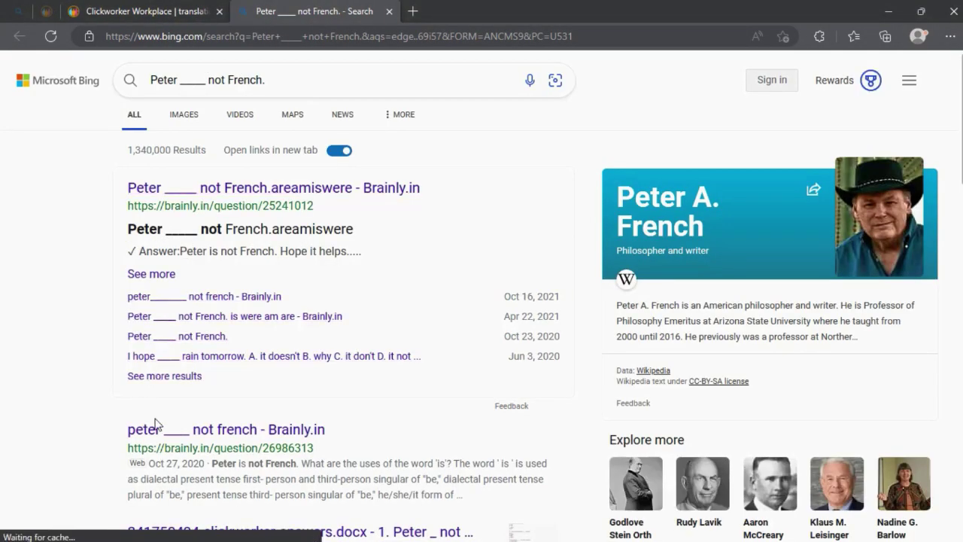
click(158, 449)
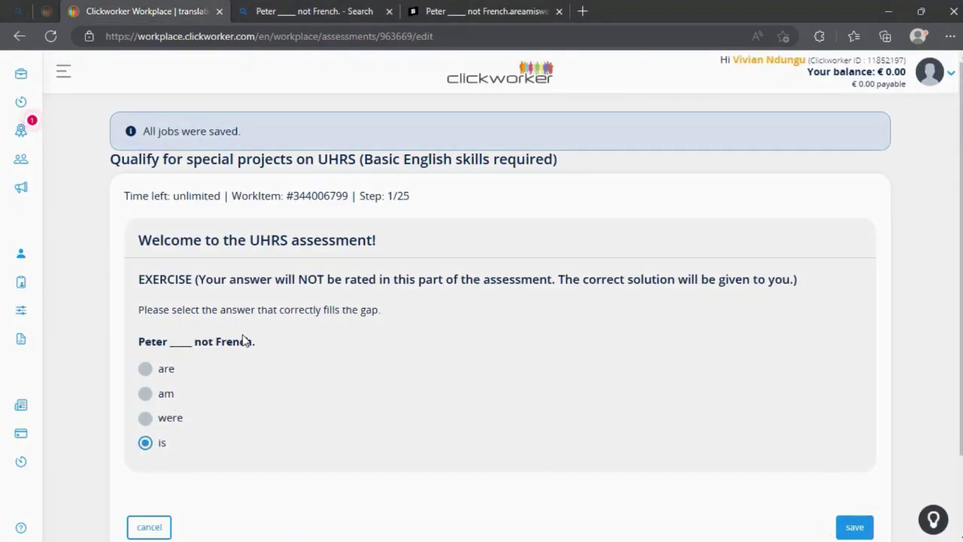
click(853, 526)
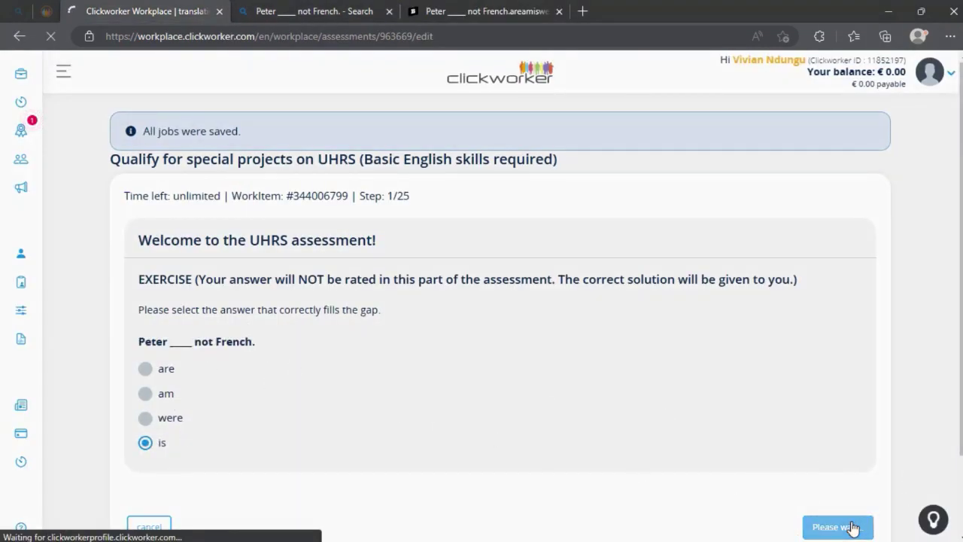
click(388, 10)
click(390, 12)
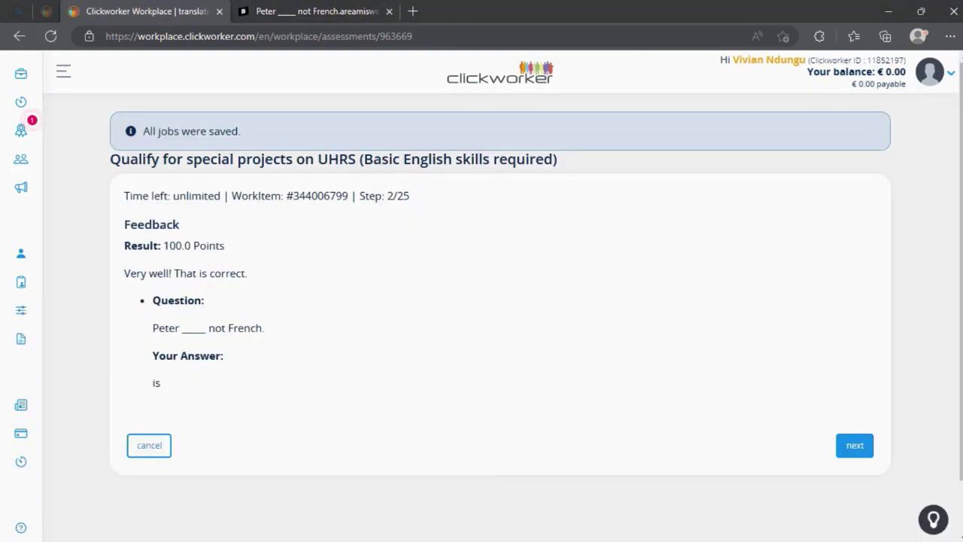
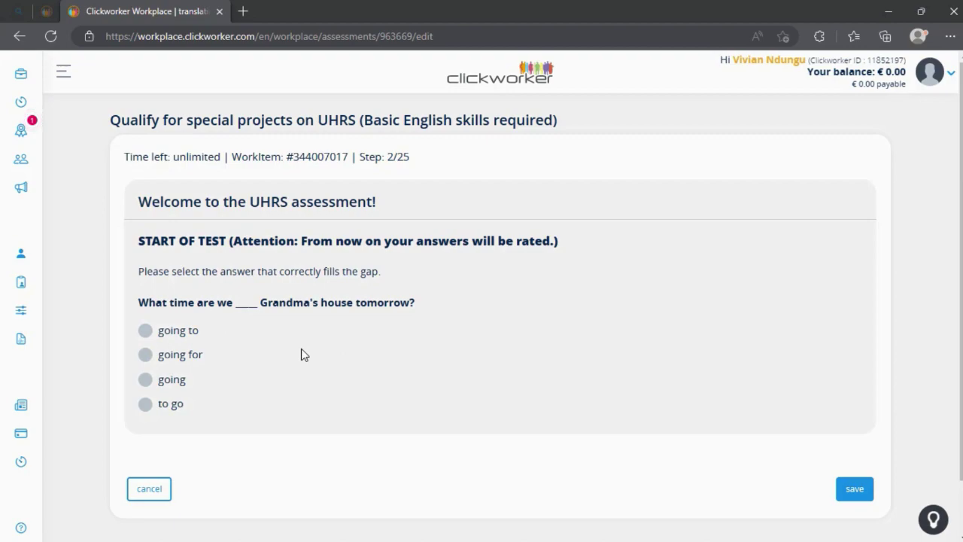
Submit "going to" for the Grandma's house question and select "more expensive" for "That car is ____ than mine.".
click(199, 329)
click(854, 490)
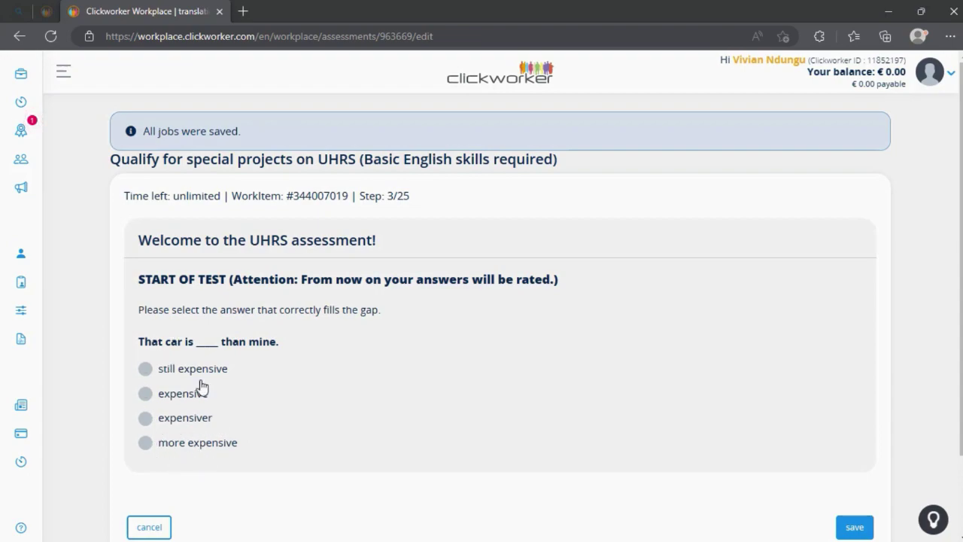
click(149, 449)
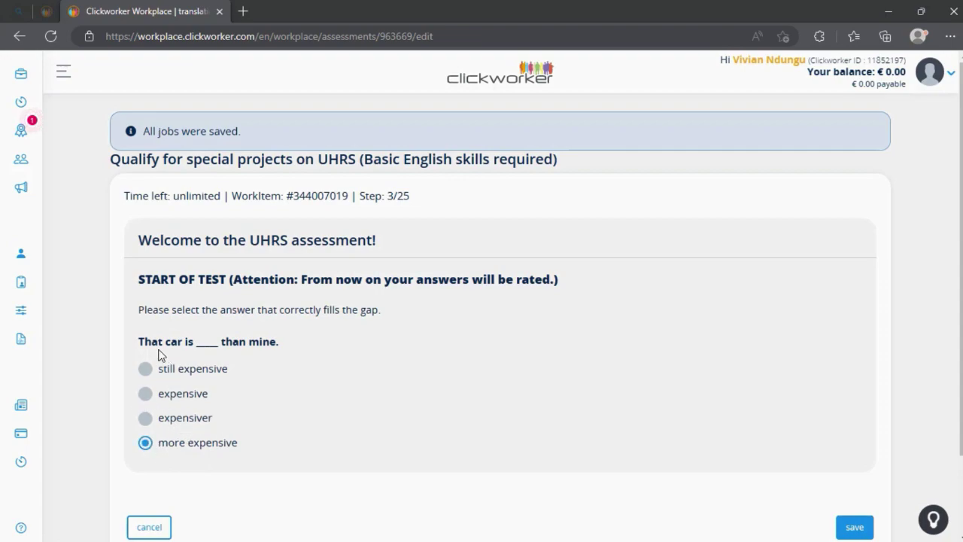
Check "That car is ____ than mine." with a web search, submit "more expensive" and close the search results.
drag(132, 343, 281, 345)
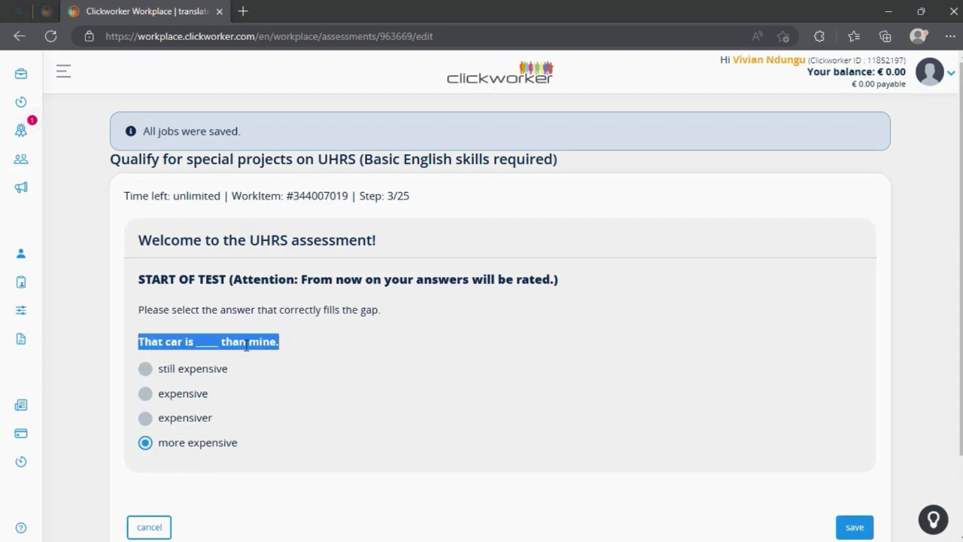
right_click(246, 344)
click(309, 64)
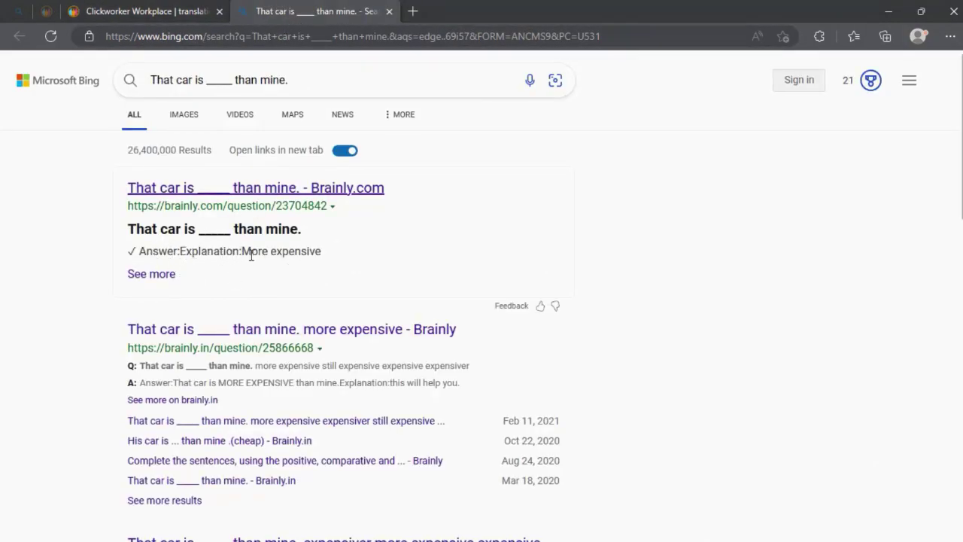
drag(241, 251, 329, 251)
click(165, 13)
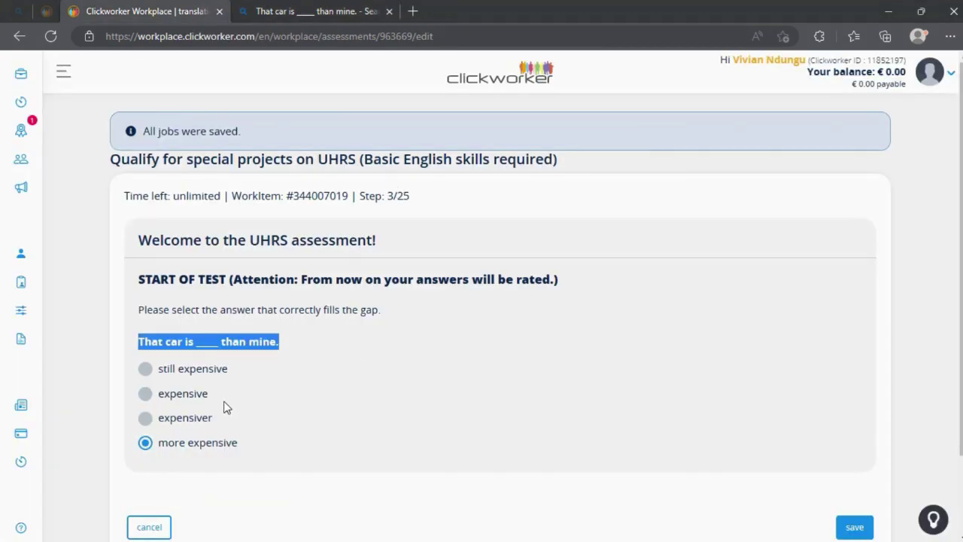
click(209, 450)
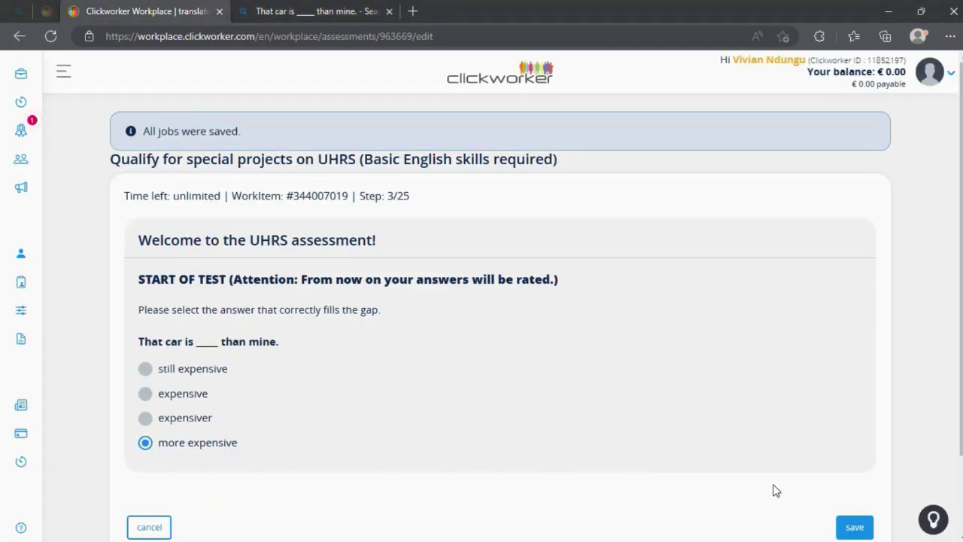
click(854, 525)
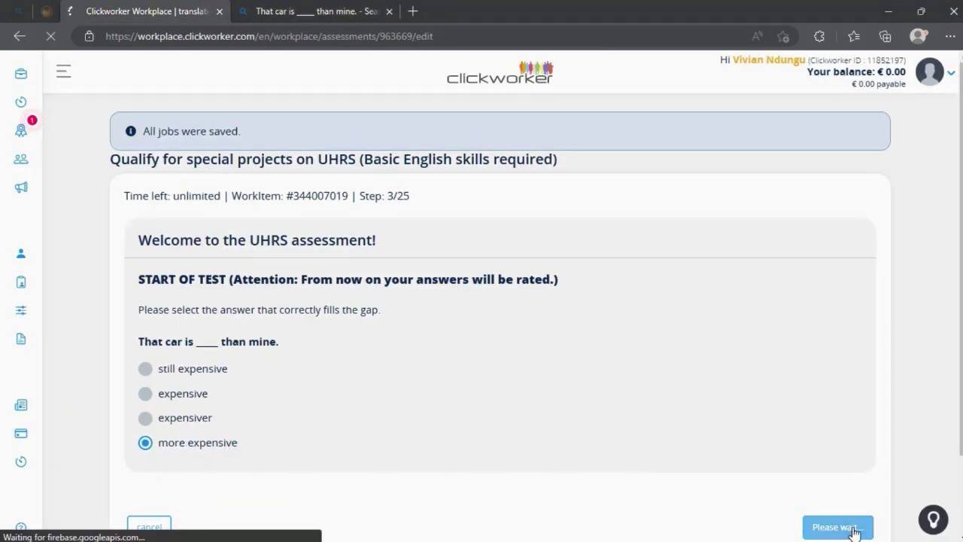
click(389, 11)
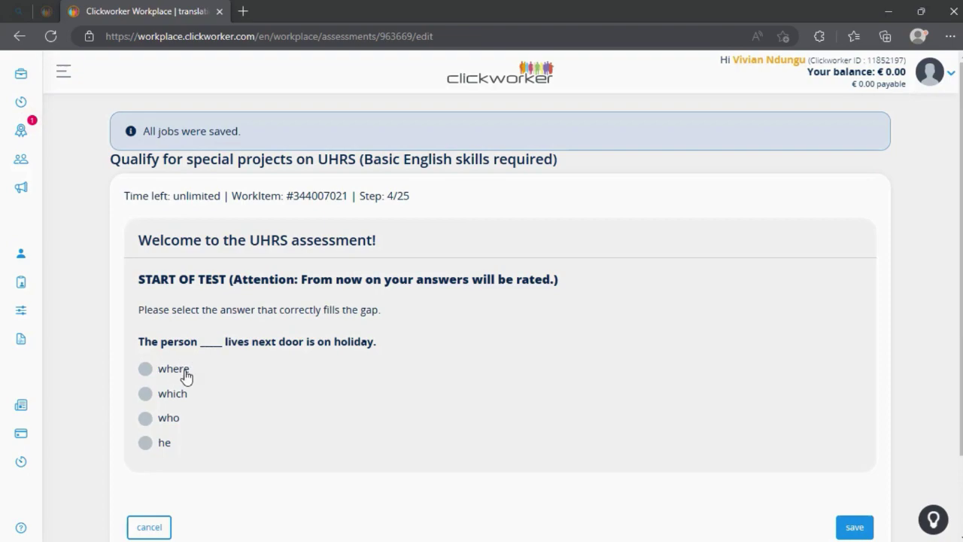
Submit the answer "who" for "The person ____ lives next door is on holiday.".
click(152, 371)
click(135, 394)
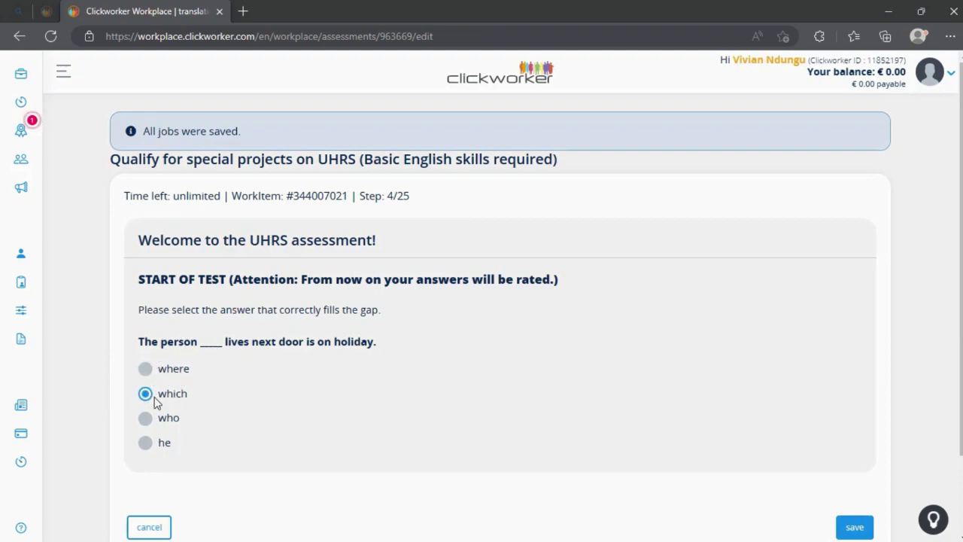
click(160, 419)
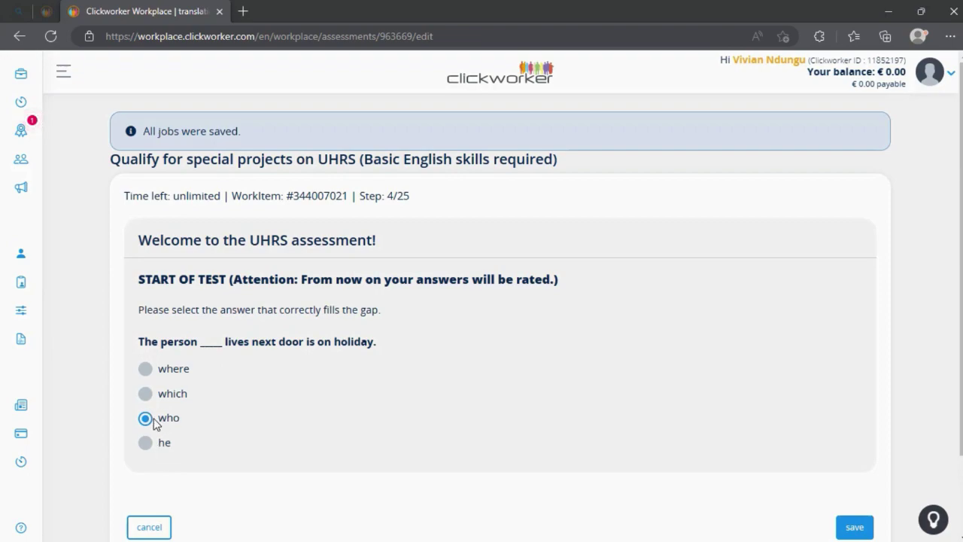
click(854, 526)
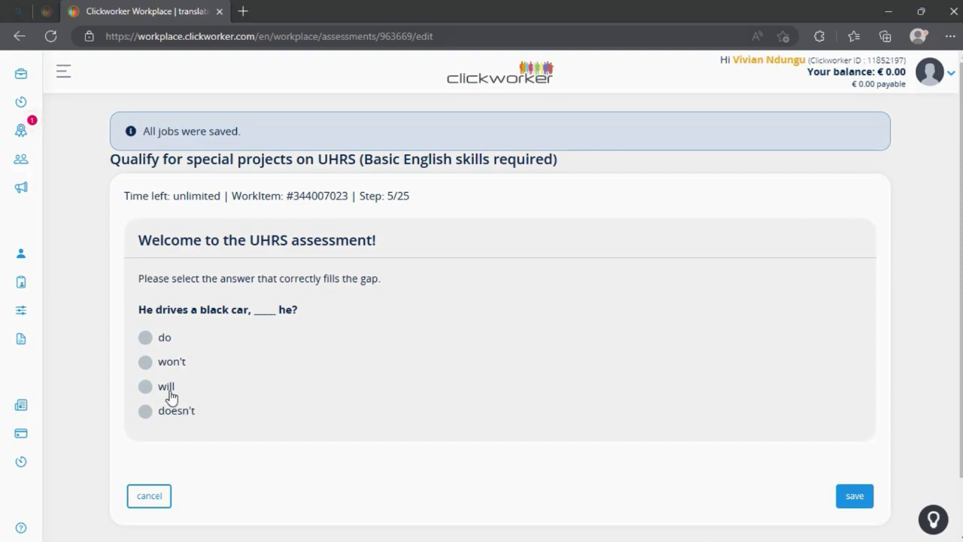
Answer "He drives a black car, ____ he?" with "doesn't", check it with a web search, and submit it.
click(173, 422)
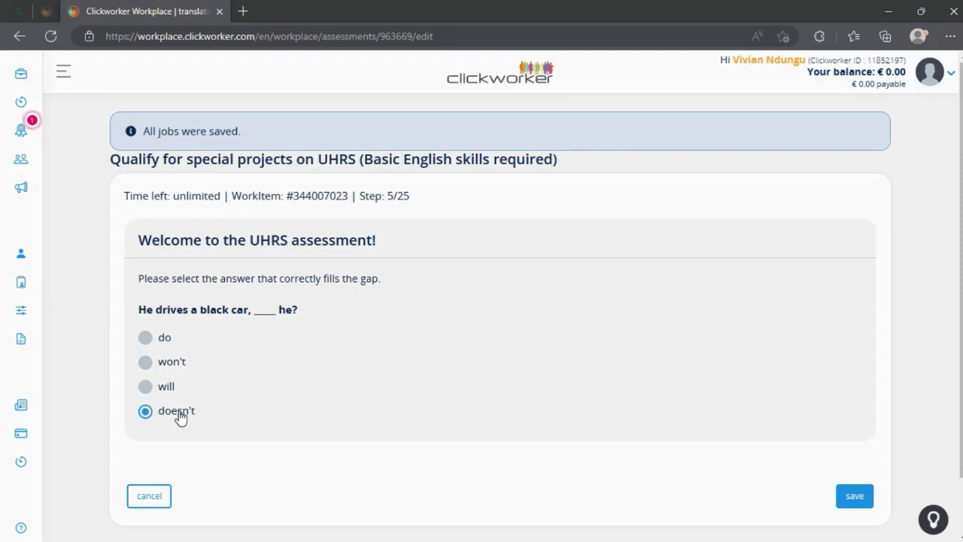
triple_click(212, 308)
right_click(280, 309)
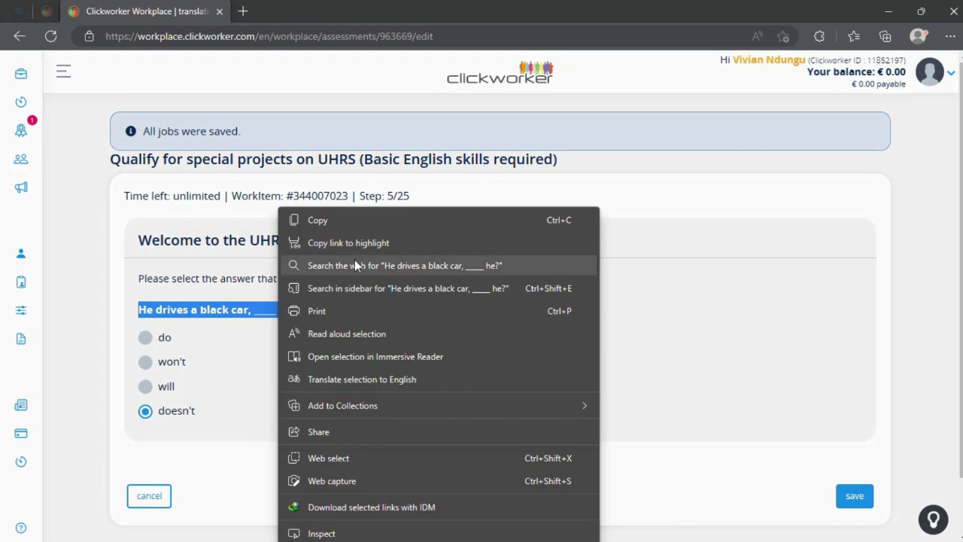
click(355, 265)
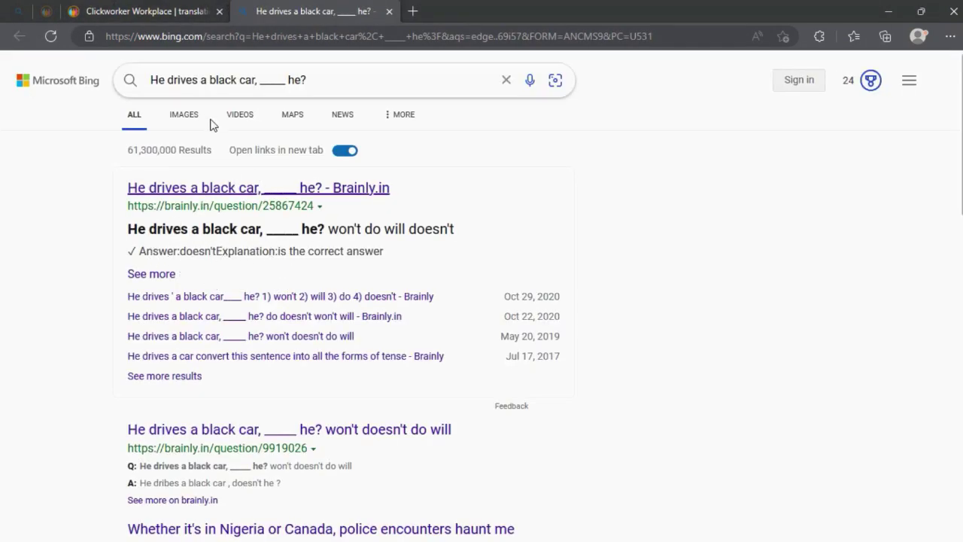
click(189, 11)
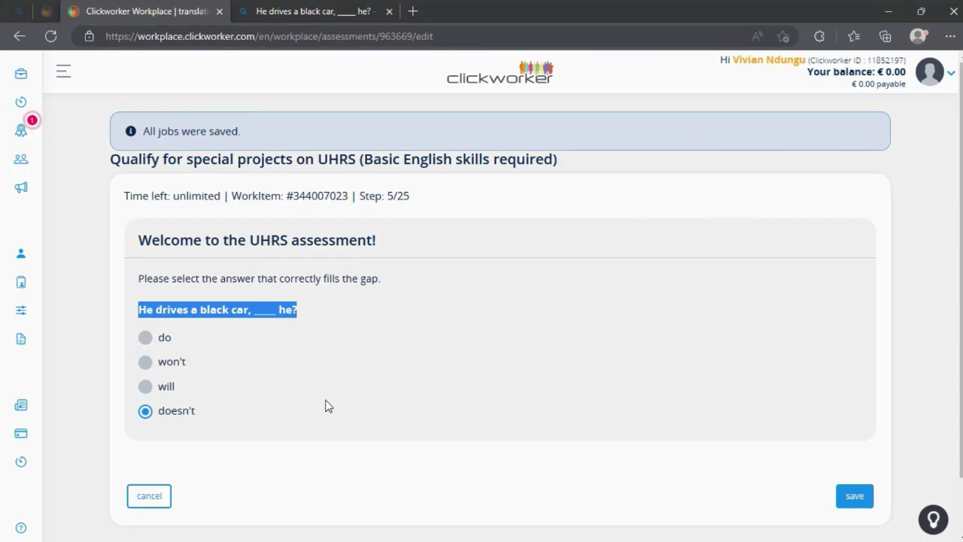
click(191, 413)
click(843, 496)
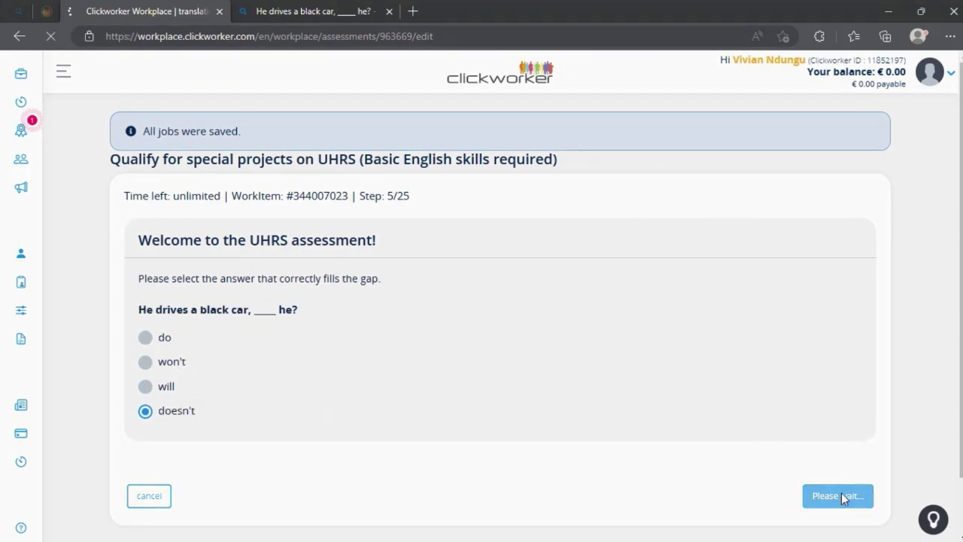
click(388, 12)
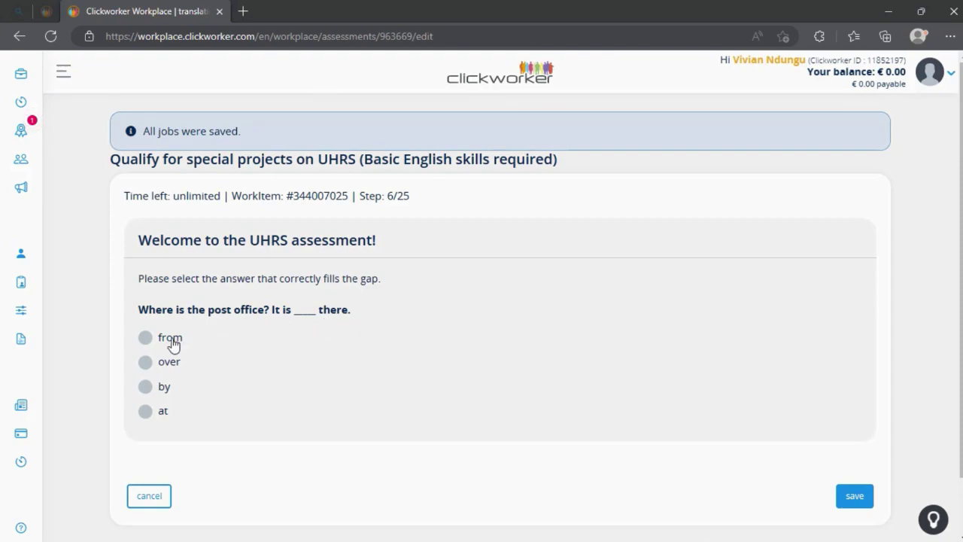
Submit the answer "over" for "Where is the post office? It is ____ there.".
click(174, 367)
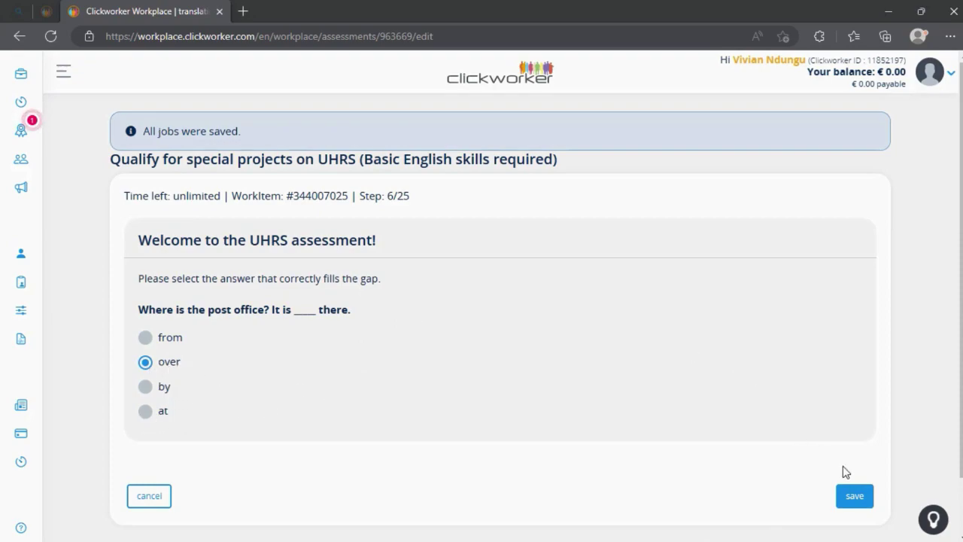
click(854, 498)
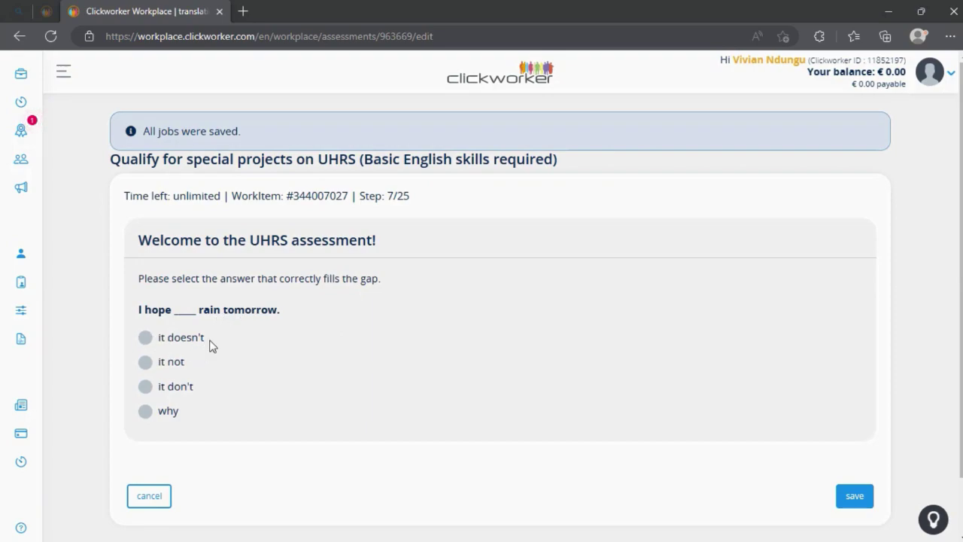
Answer "I hope ____ rain tomorrow." with "it doesn't", check it against a web search's Brainly answer, and submit it.
click(145, 338)
drag(142, 308, 278, 315)
right_click(278, 315)
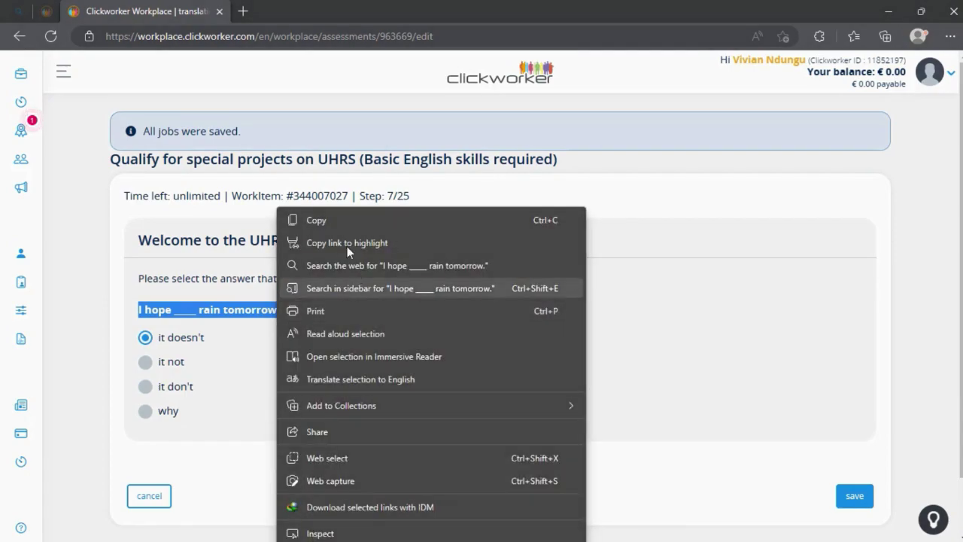
click(348, 260)
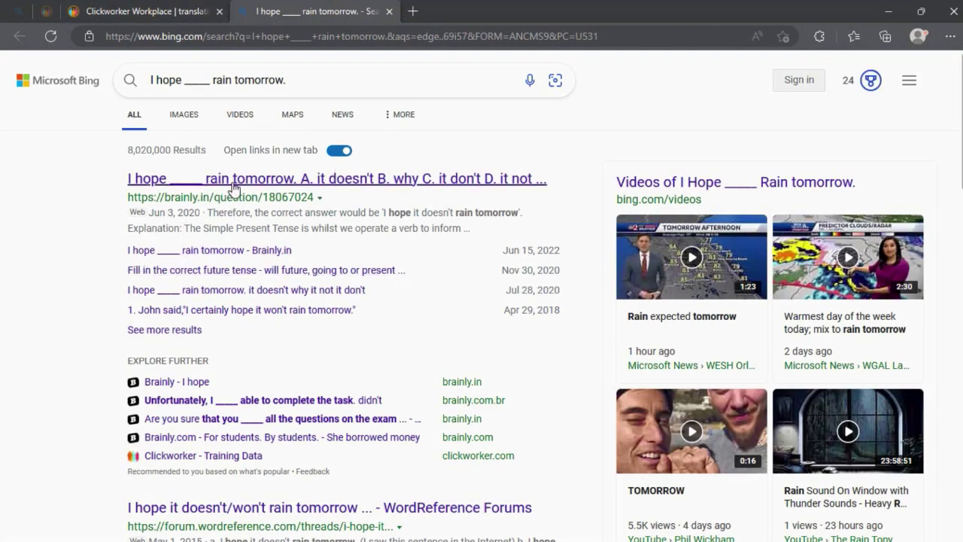
click(348, 181)
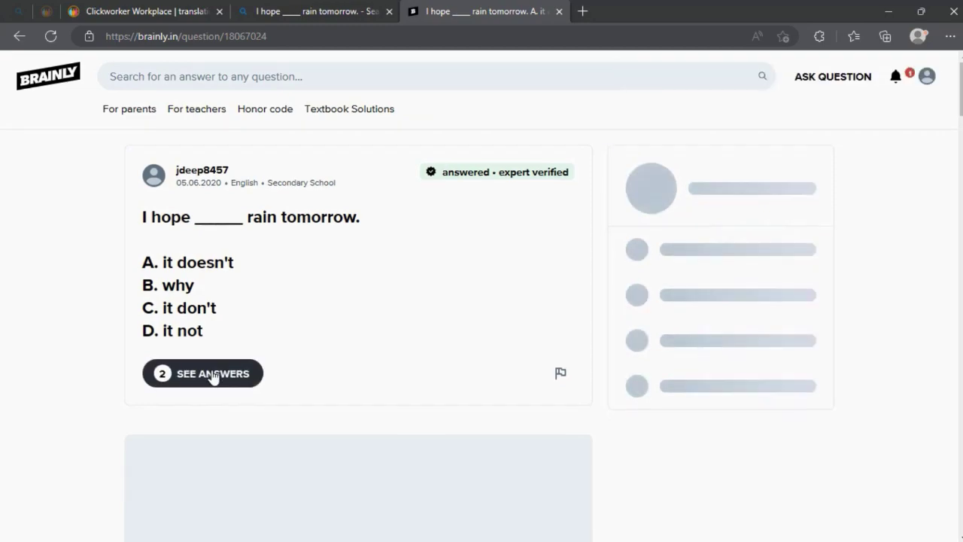
click(213, 374)
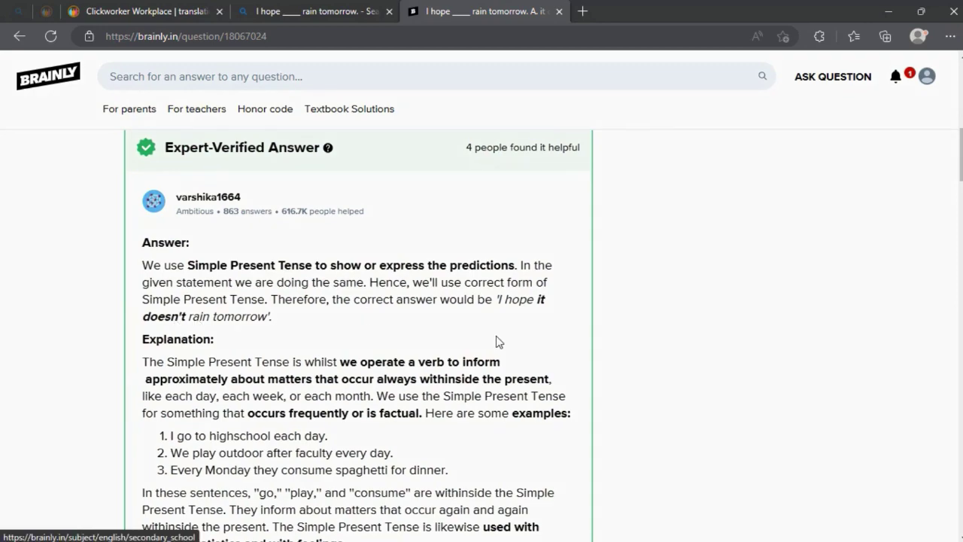
click(191, 9)
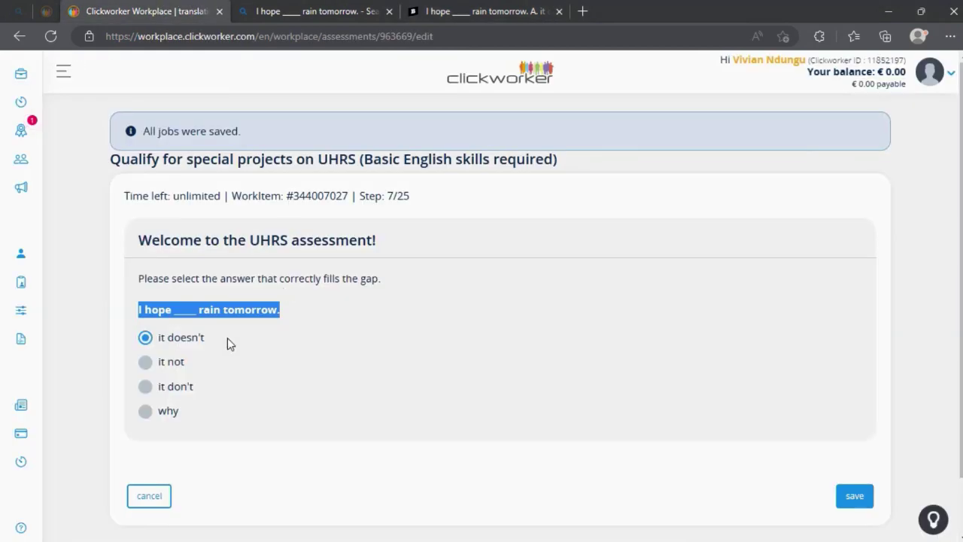
scroll(677, 345, down, 1)
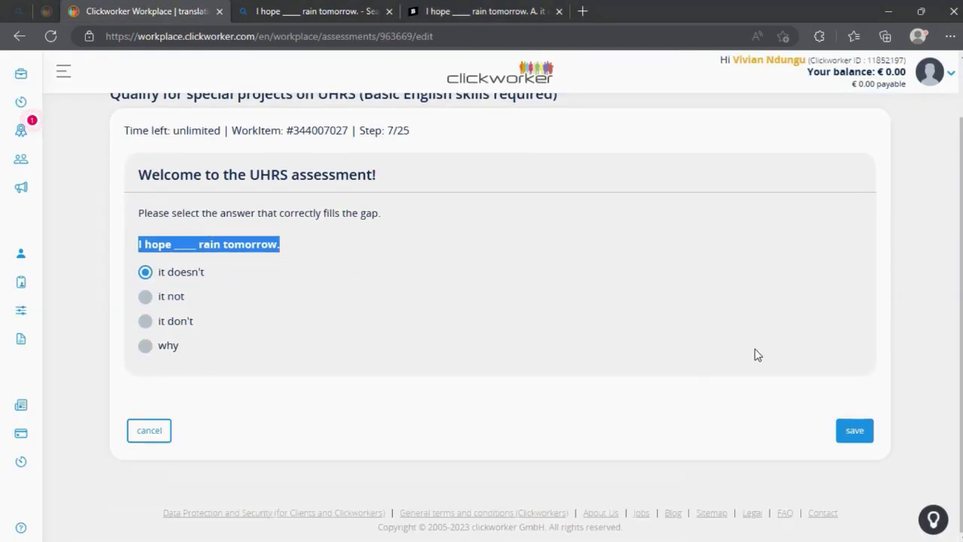
click(853, 430)
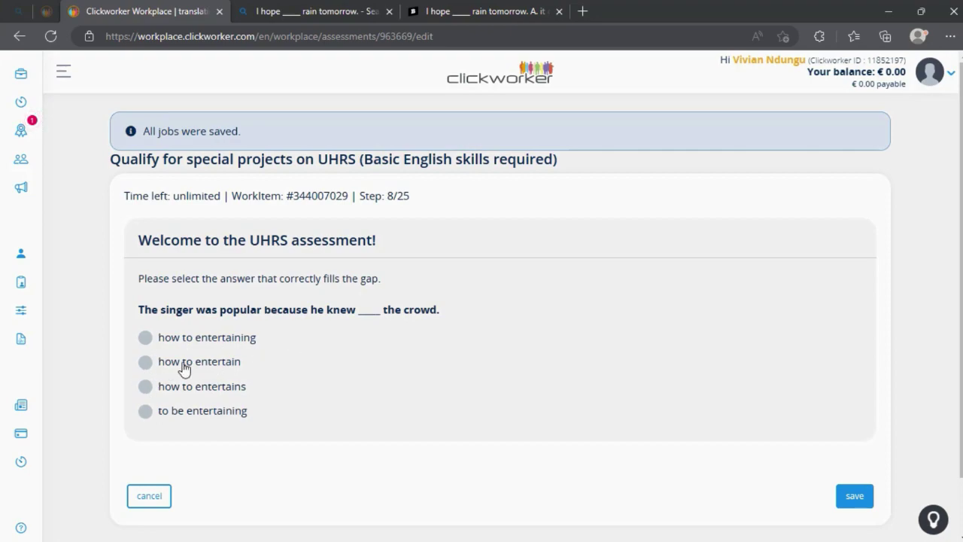
Submit "how to entertain" for "The singer was popular because he knew ____ the crowd." and close the leftover search and Brainly pages.
click(148, 364)
click(855, 496)
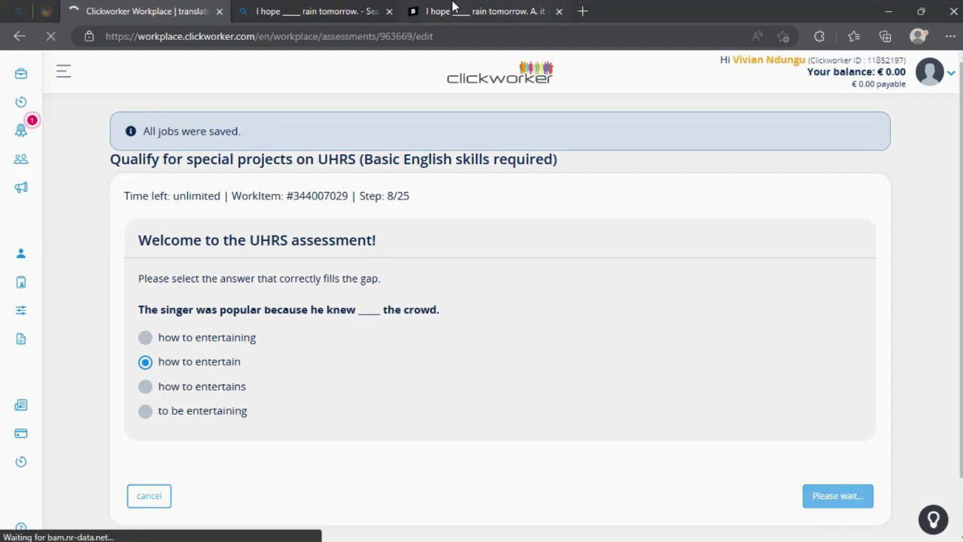
click(389, 11)
click(389, 11)
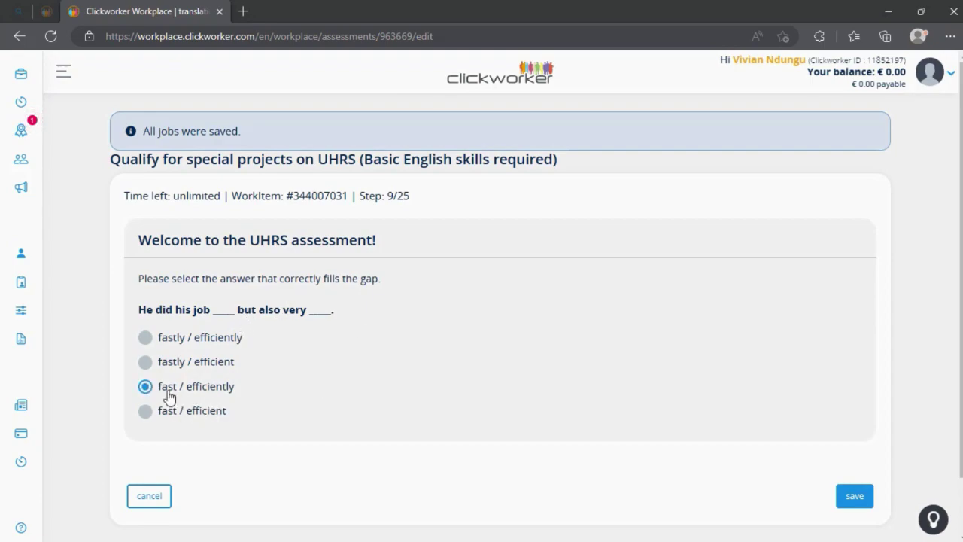
Check "He did his job ____ but also very ____" with a web search, submit "fast / efficiently" and close the search results.
drag(138, 309, 327, 304)
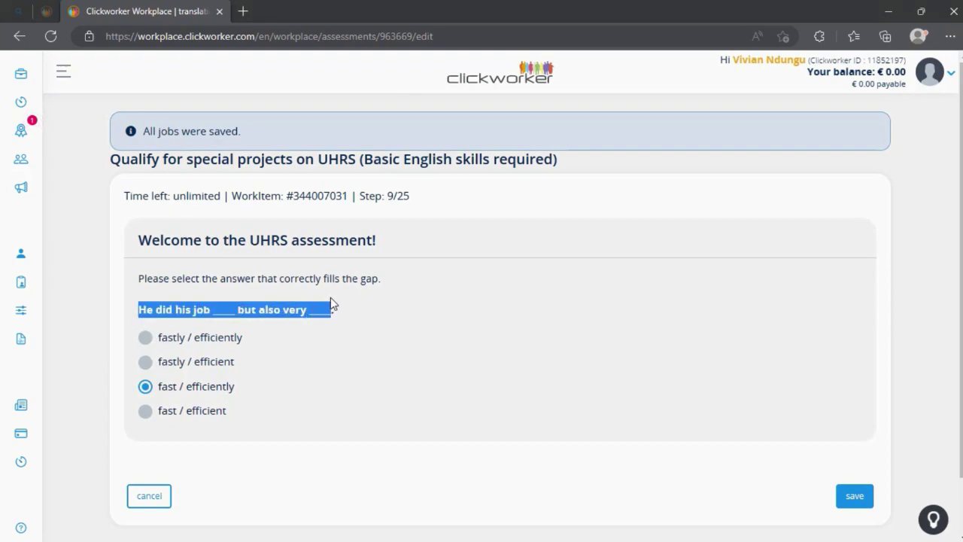
right_click(293, 313)
click(308, 217)
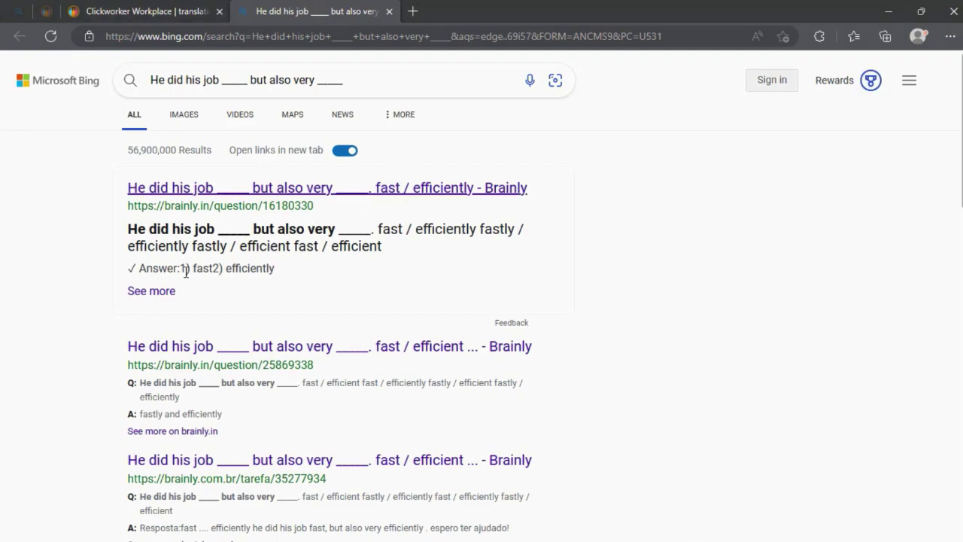
click(159, 12)
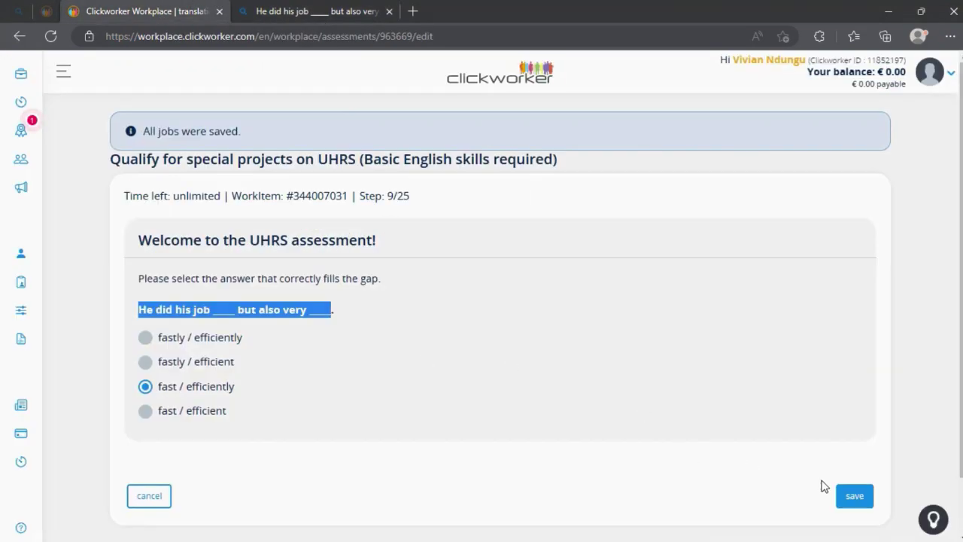
click(213, 385)
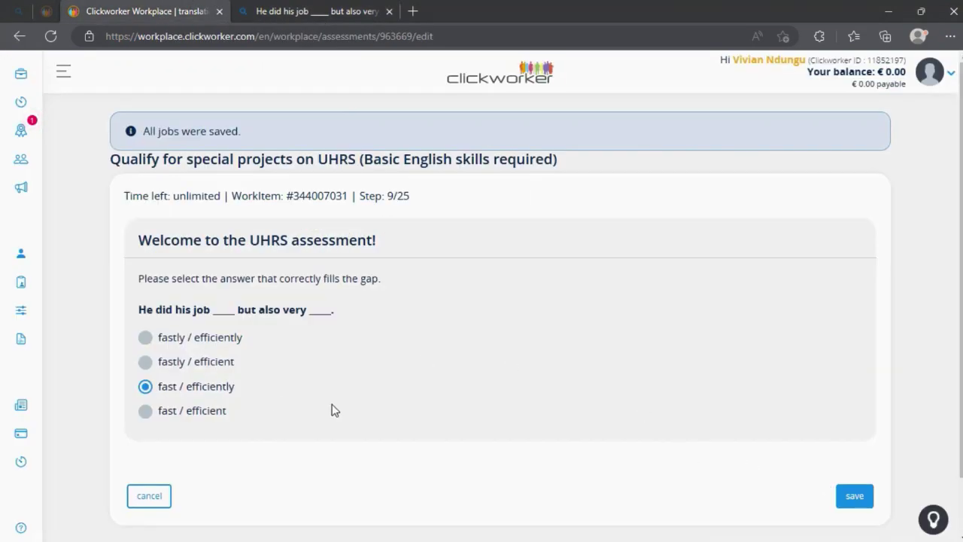
click(824, 489)
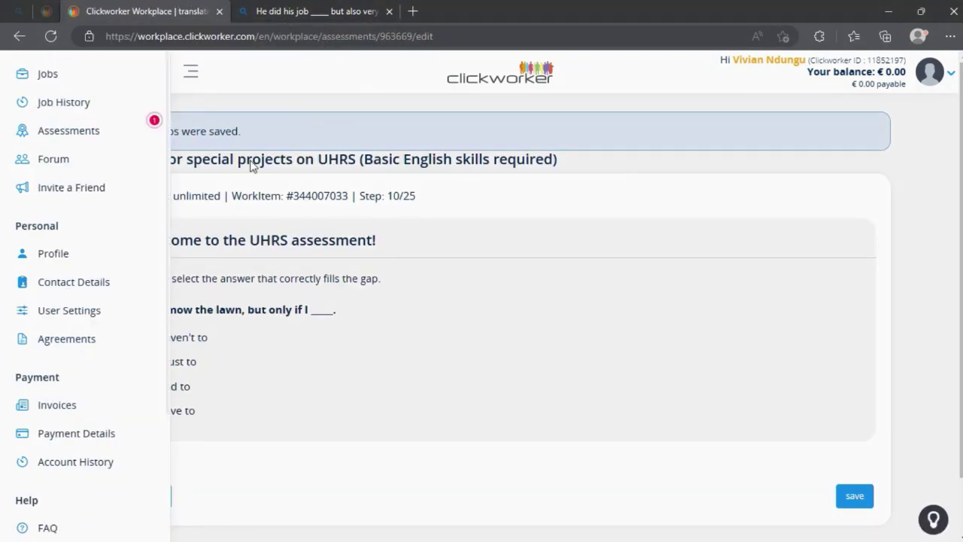
click(389, 11)
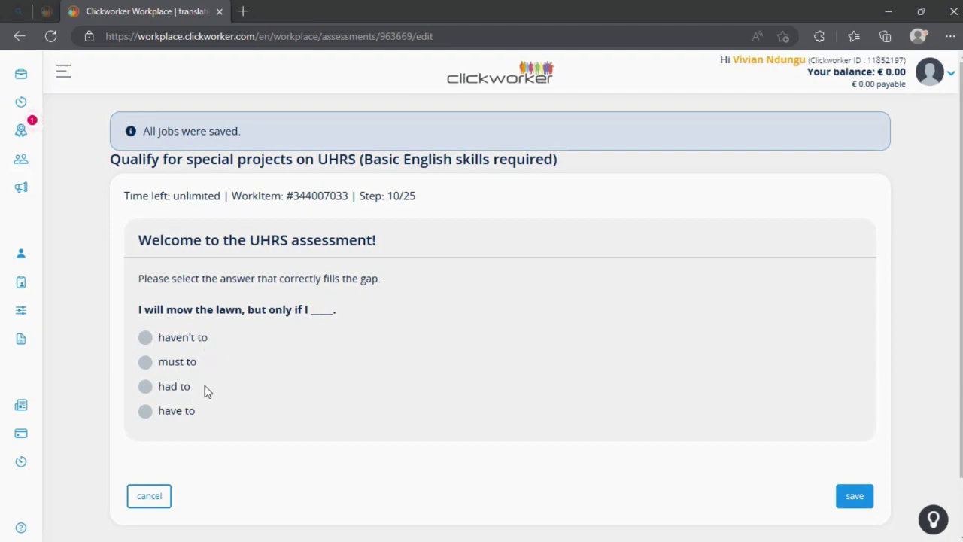
Submit "have to" for "I will mow the lawn, but only if I ____." and "unless" for "You shouldn't open the window ____ you have to.".
click(159, 416)
click(849, 502)
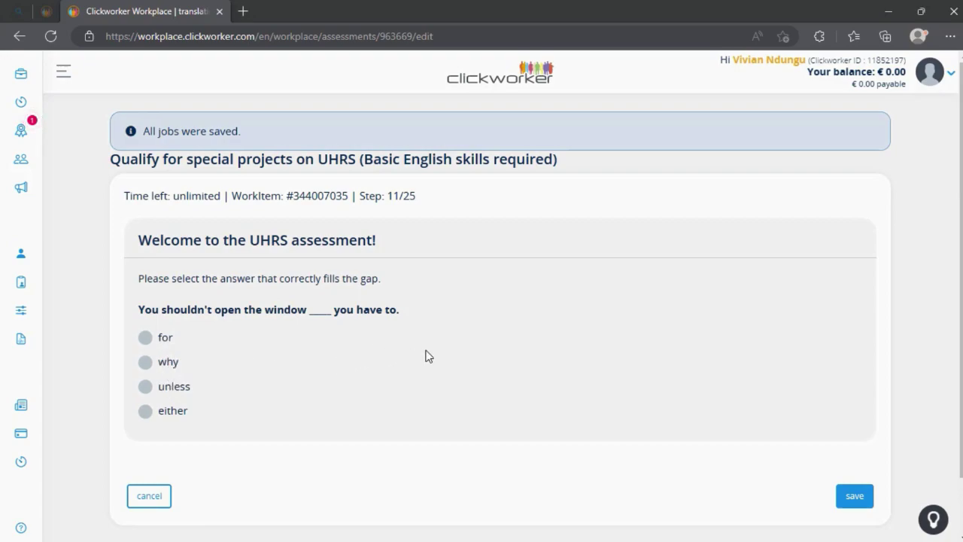
click(168, 389)
click(864, 506)
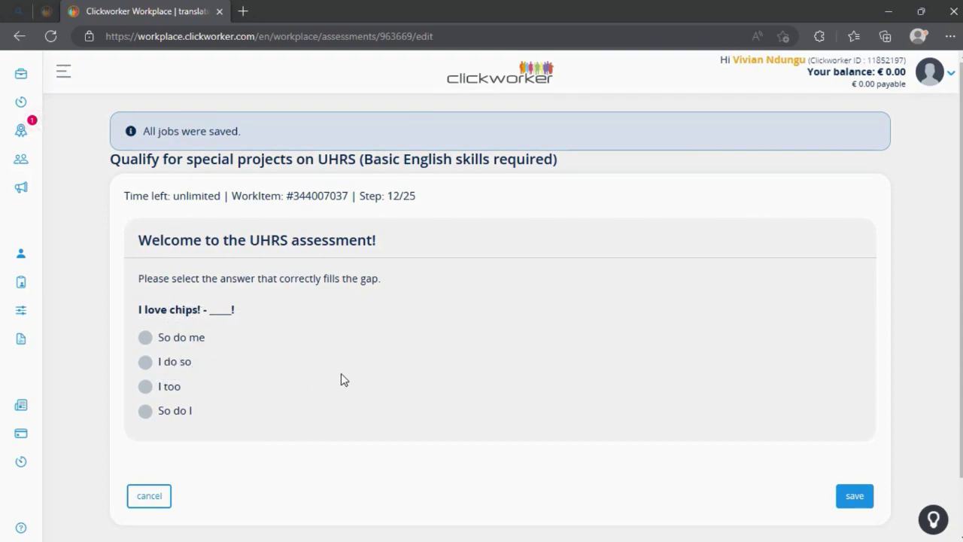
Submit "So do I" for "I love chips! - ____!" and "moved to" for "He ____ Germany last year.".
click(165, 415)
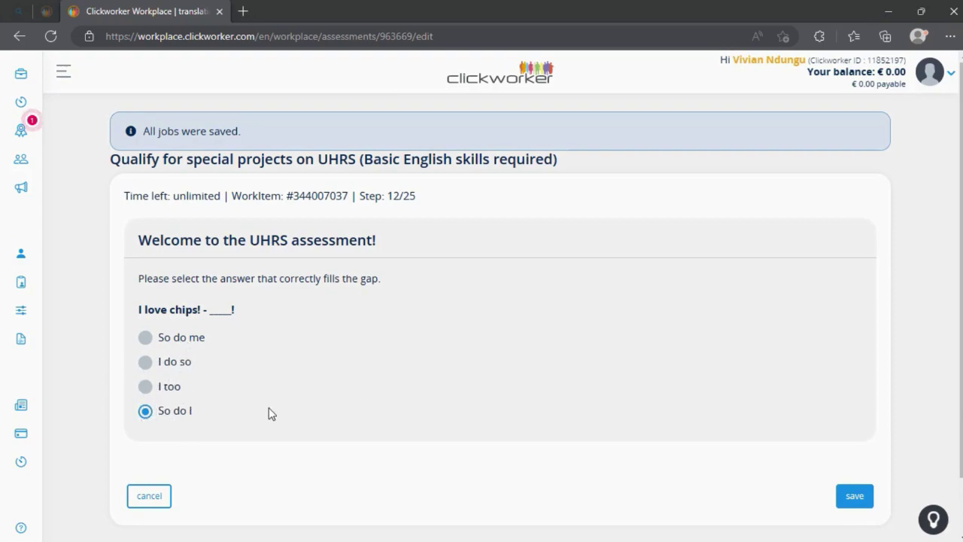
click(870, 499)
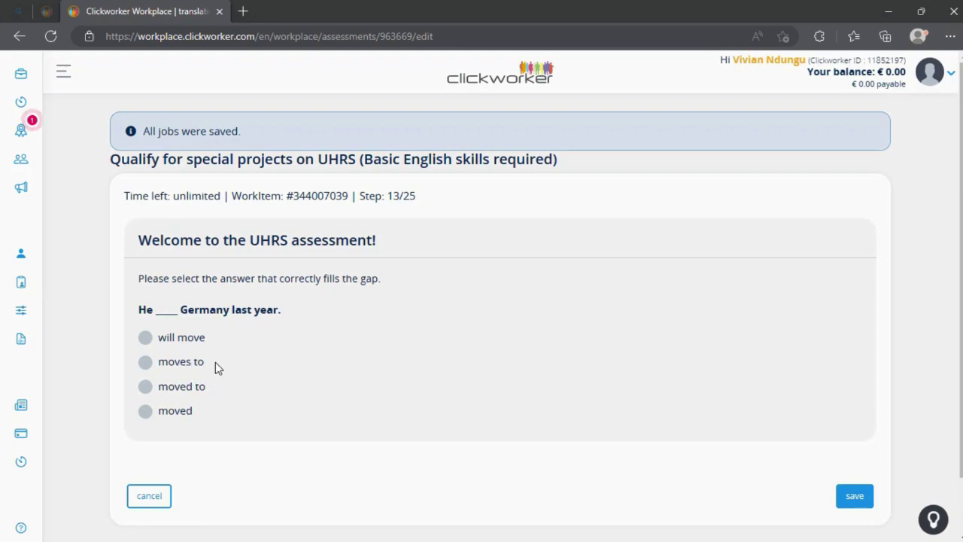
click(182, 389)
click(850, 494)
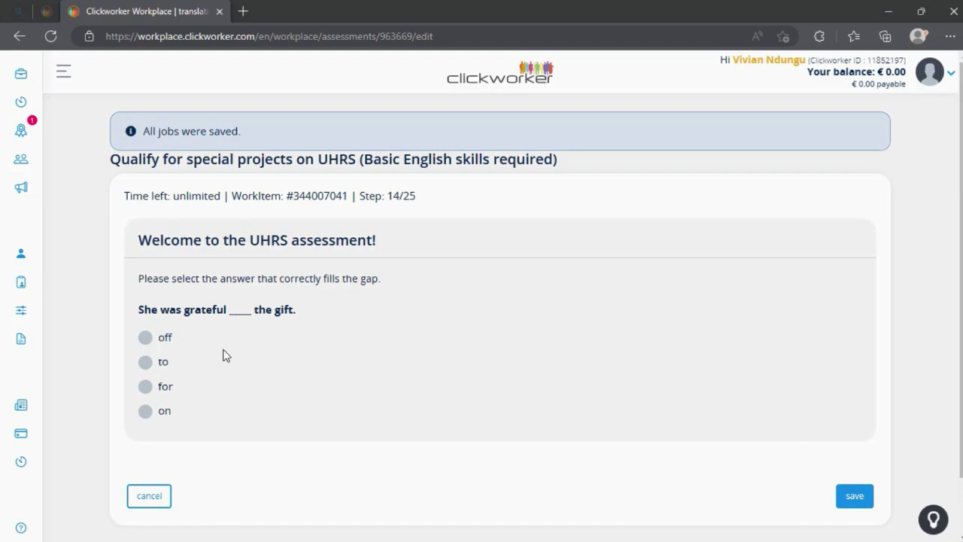
Submit "for" for "She was grateful ____ the gift." and "wasn't" for "I would travel more if it ____ so expensive.".
click(164, 388)
click(844, 497)
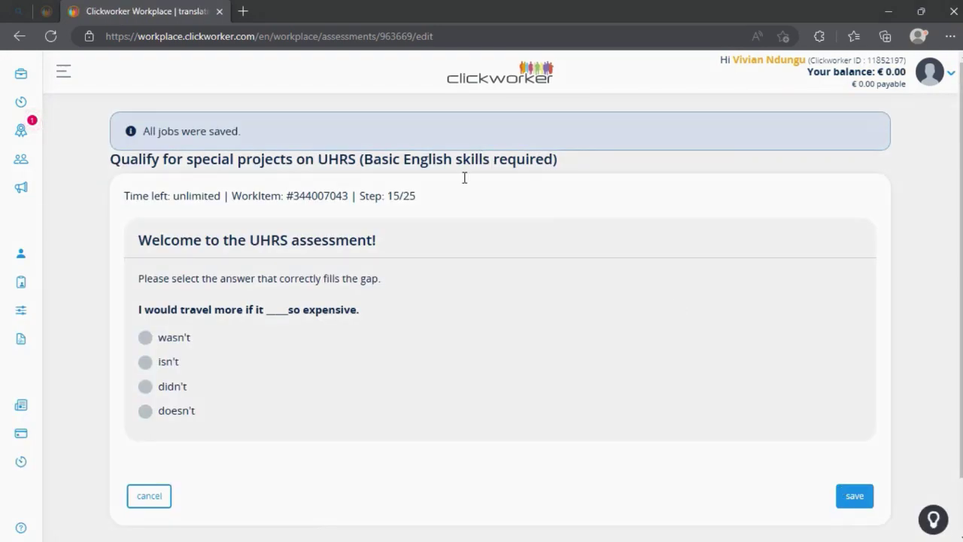
mouse_move(125, 346)
click(163, 339)
click(858, 502)
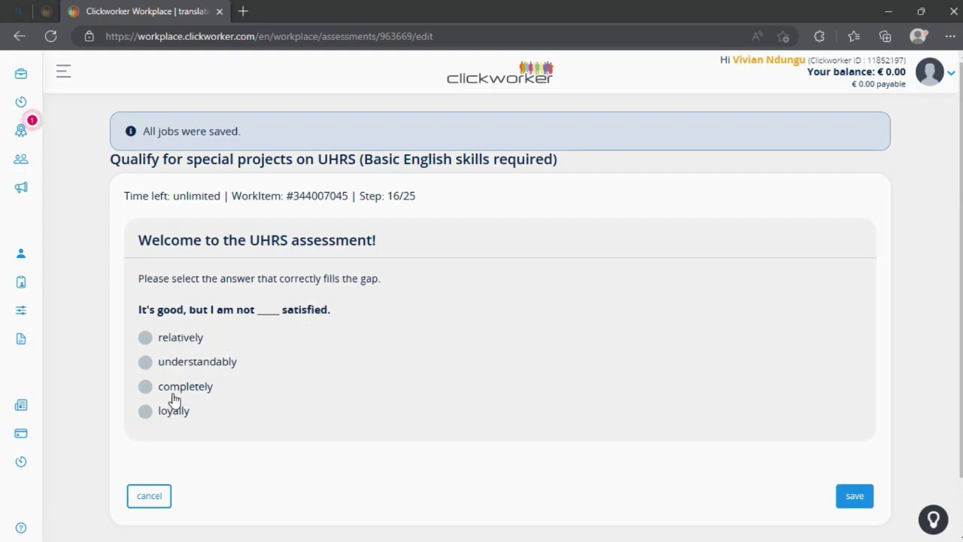
Check "It's good, but I am not ____ satisfied." with a web search and submit the answer "completely".
drag(138, 311, 333, 308)
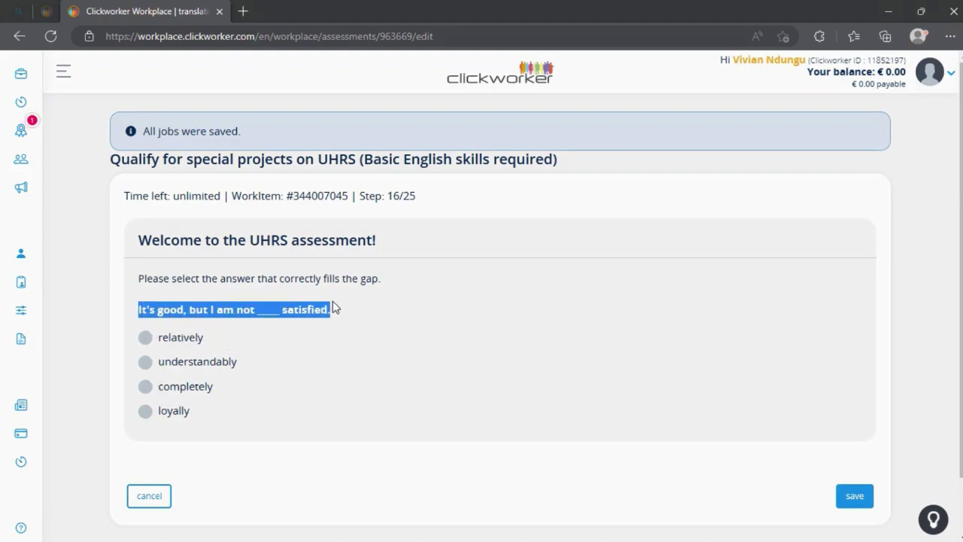
click(301, 326)
right_click(301, 327)
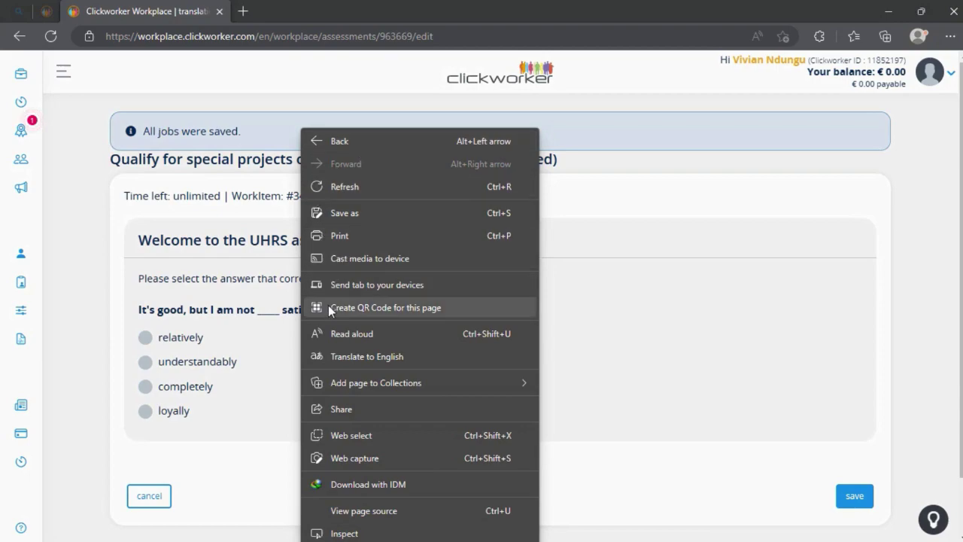
drag(141, 313, 331, 310)
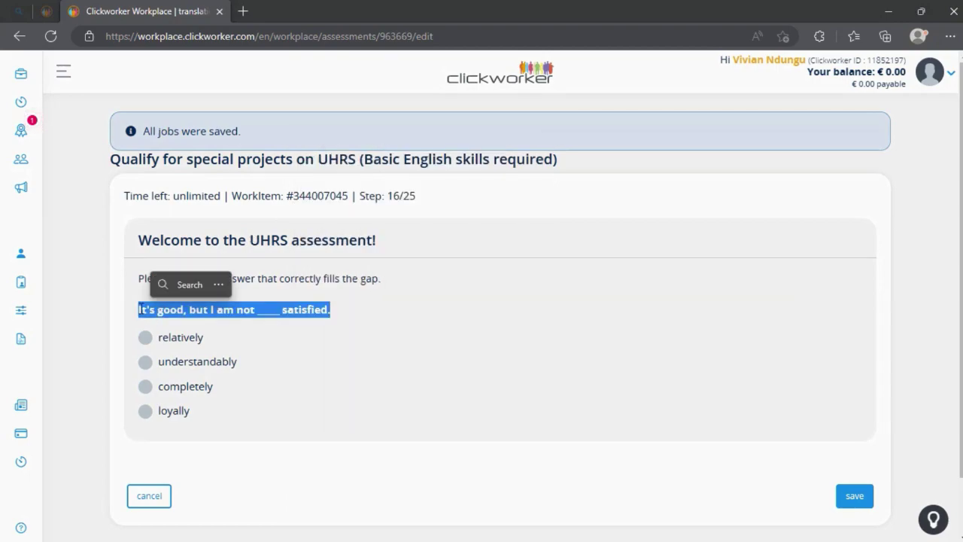
right_click(143, 310)
click(192, 270)
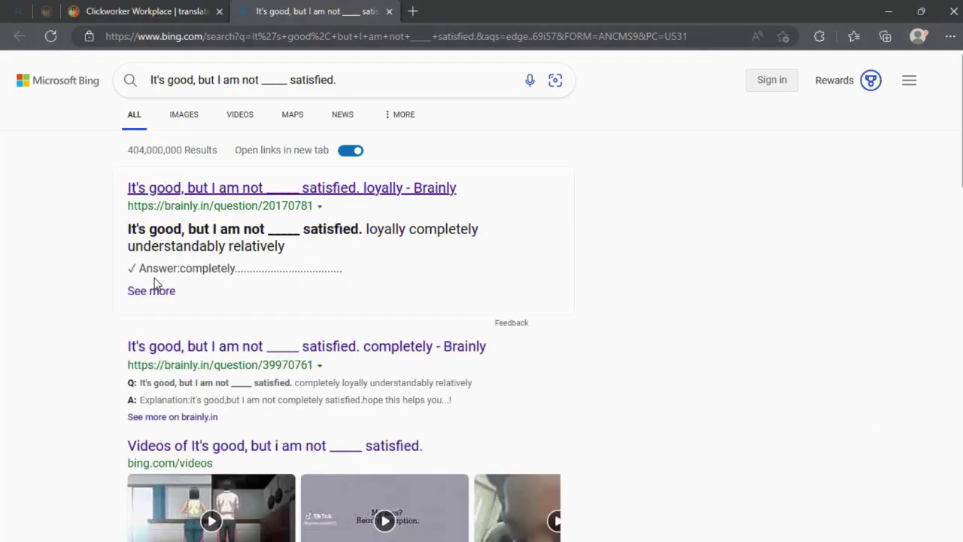
click(205, 12)
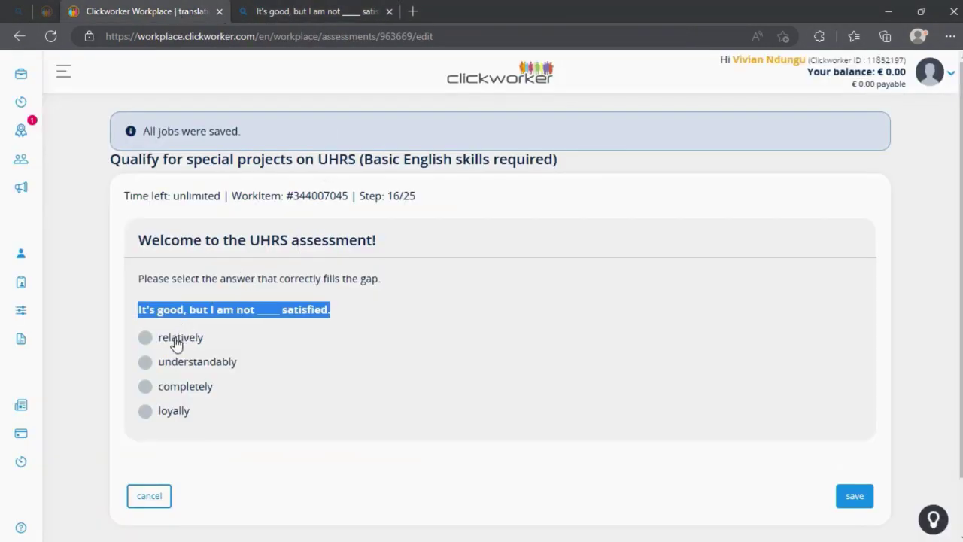
click(178, 391)
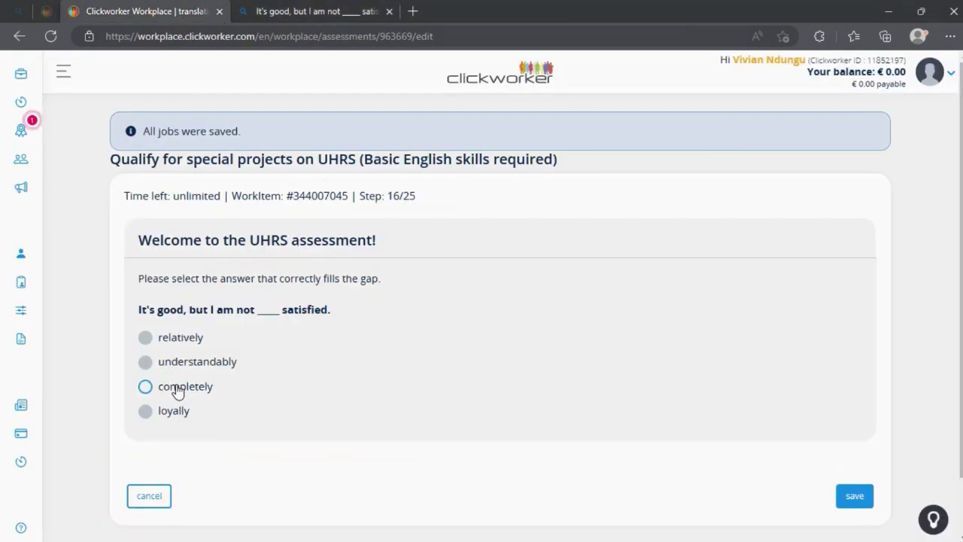
click(849, 498)
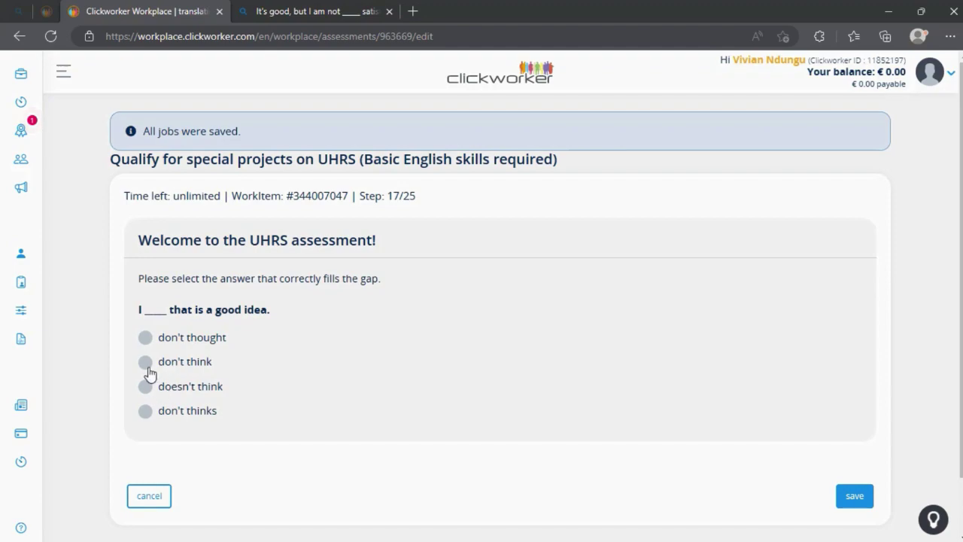
Submit "don't think" for "I ____ that is a good idea." and "many" for the sentence about talented musicians.
drag(148, 367, 212, 359)
click(466, 382)
click(852, 502)
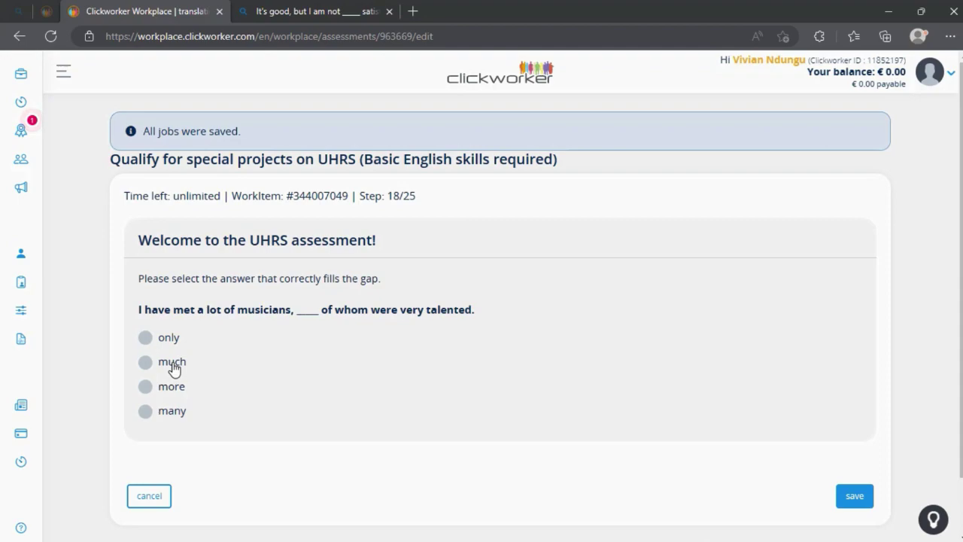
click(168, 415)
click(842, 500)
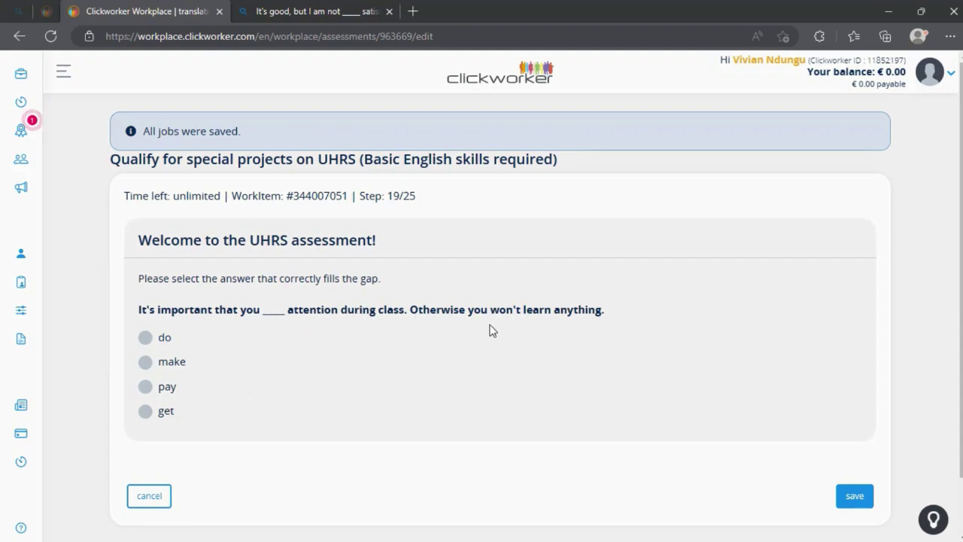
Submit the answer "pay" for "It's important that you ____ attention during class.".
double_click(159, 391)
click(148, 388)
click(853, 504)
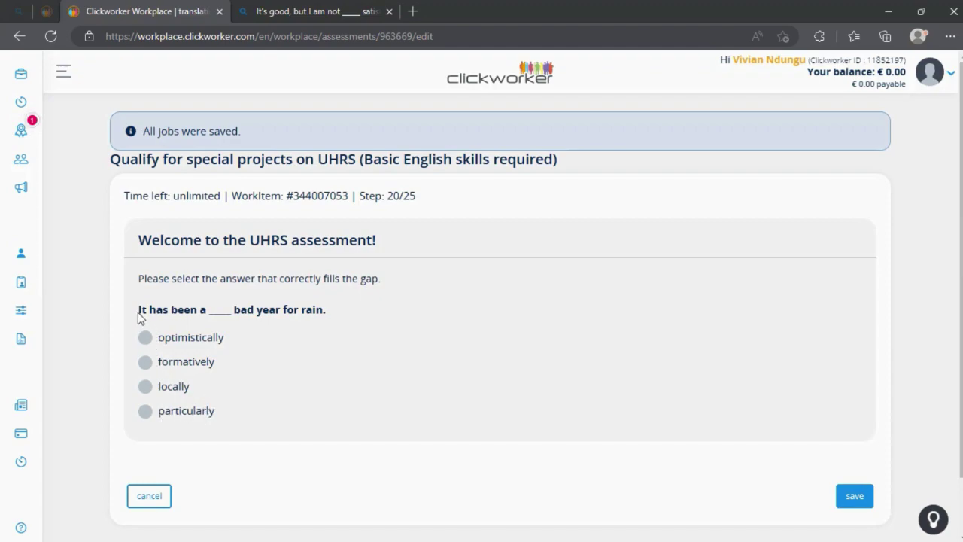
Search the web for the assessment sentence "It has been a ____ bad year for rain.".
drag(137, 312, 333, 308)
right_click(303, 311)
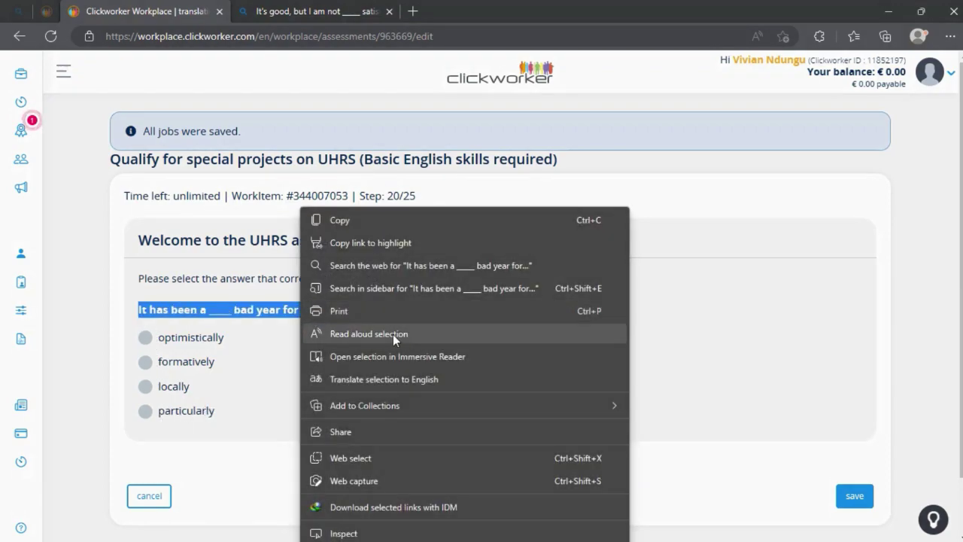
click(364, 262)
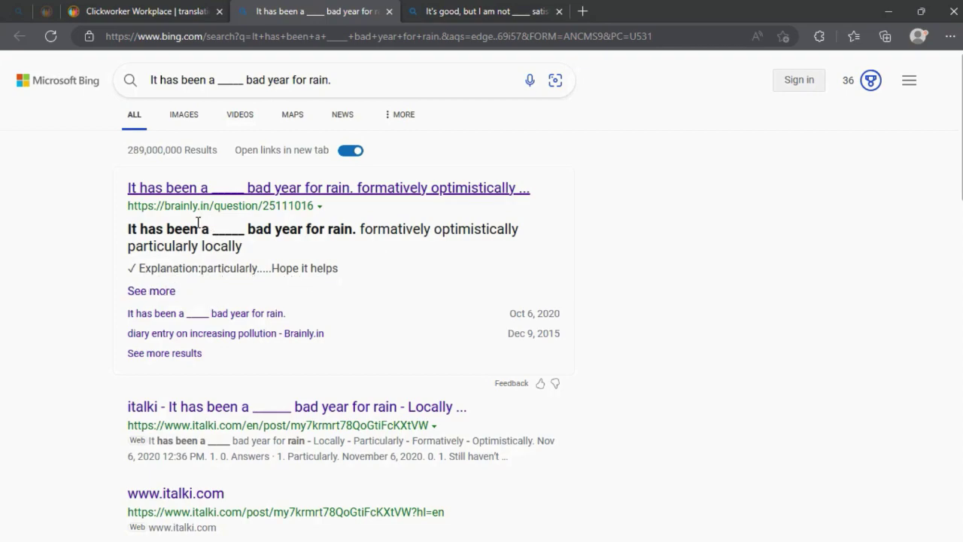
click(143, 12)
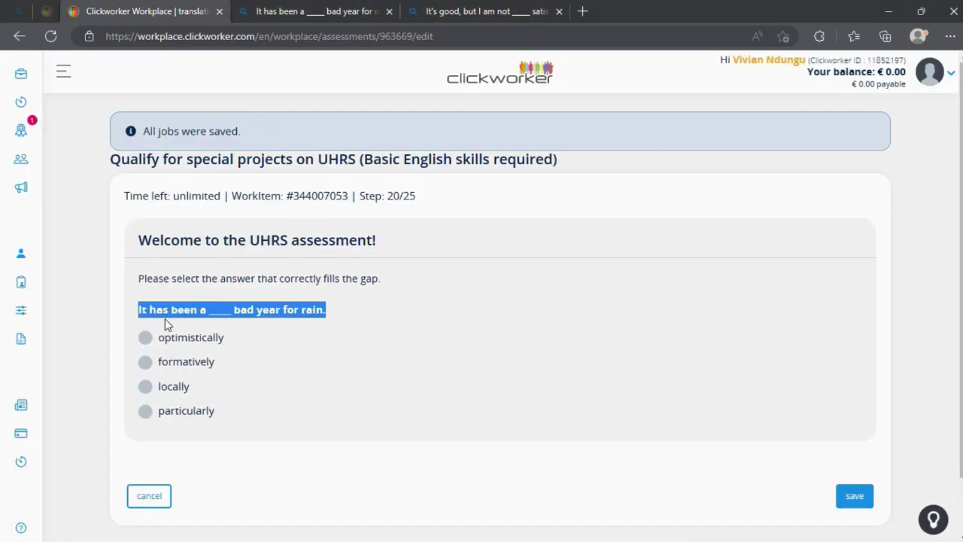
click(226, 314)
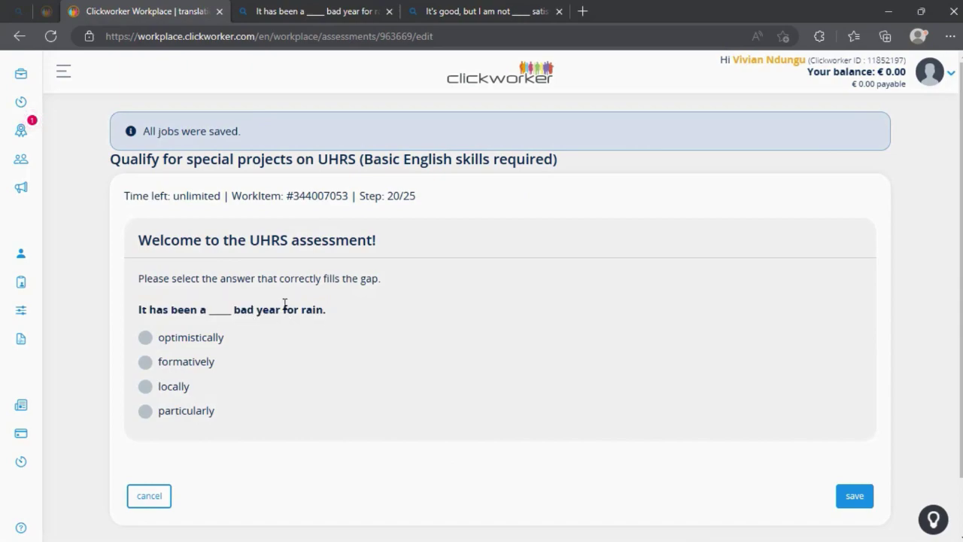
Open the Brainly result for "It has been a ____ bad year for rain.", close the search pages and read the expert-verified answer.
click(305, 9)
click(173, 187)
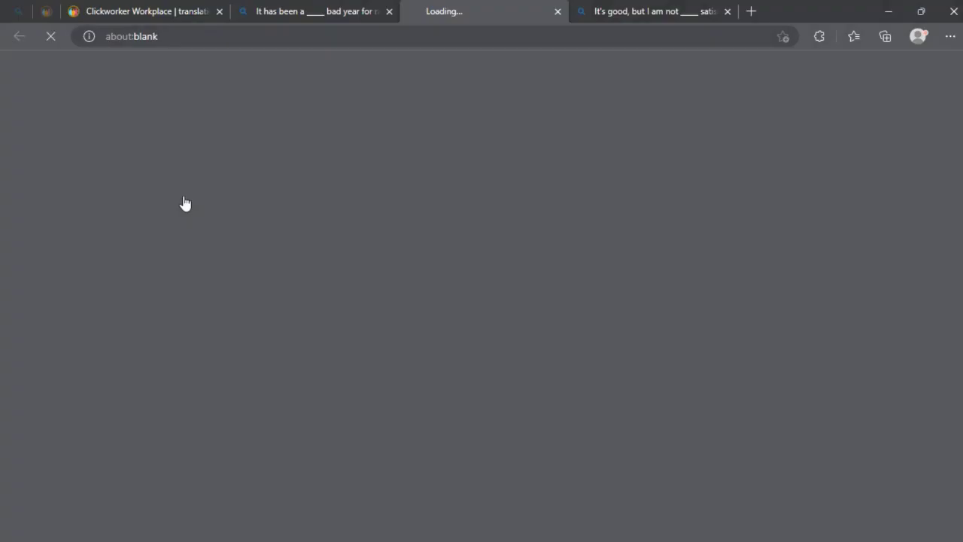
click(389, 11)
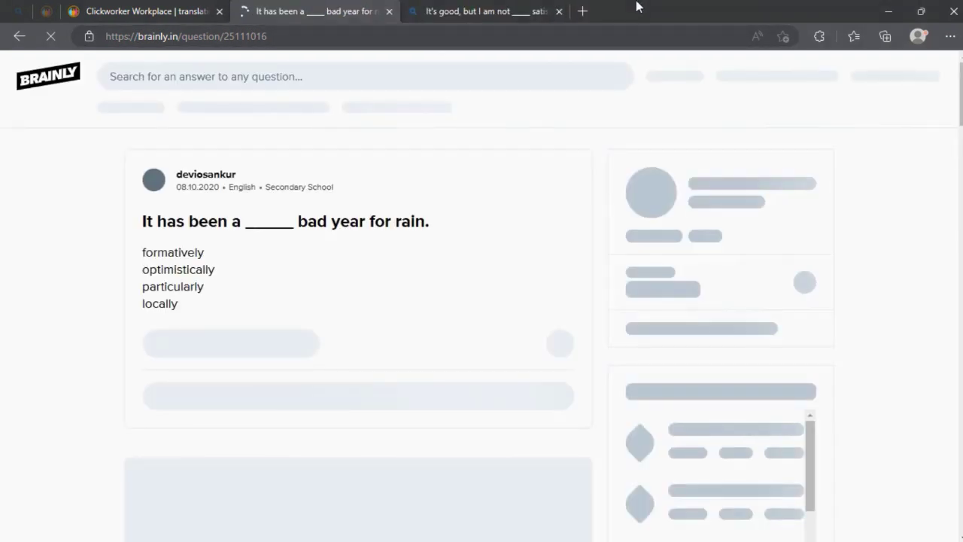
click(559, 11)
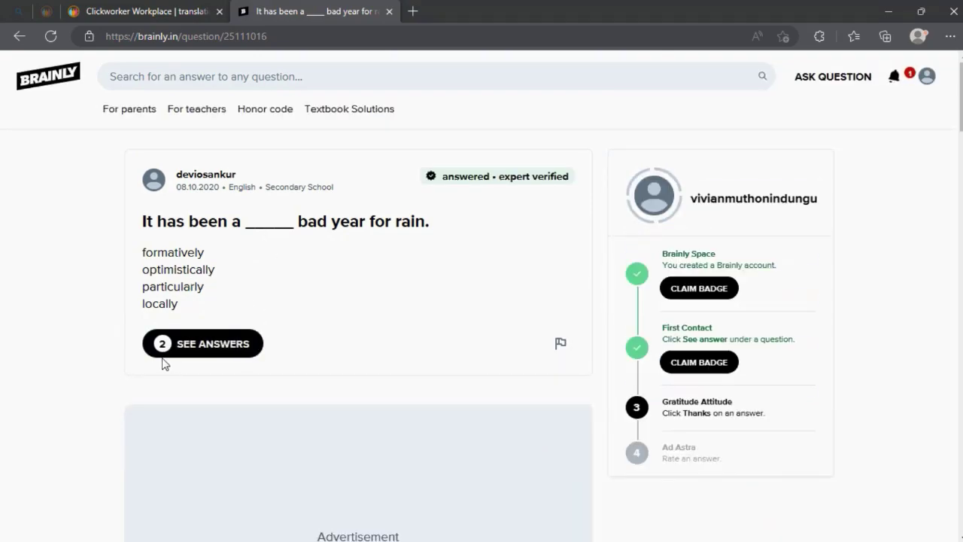
click(164, 352)
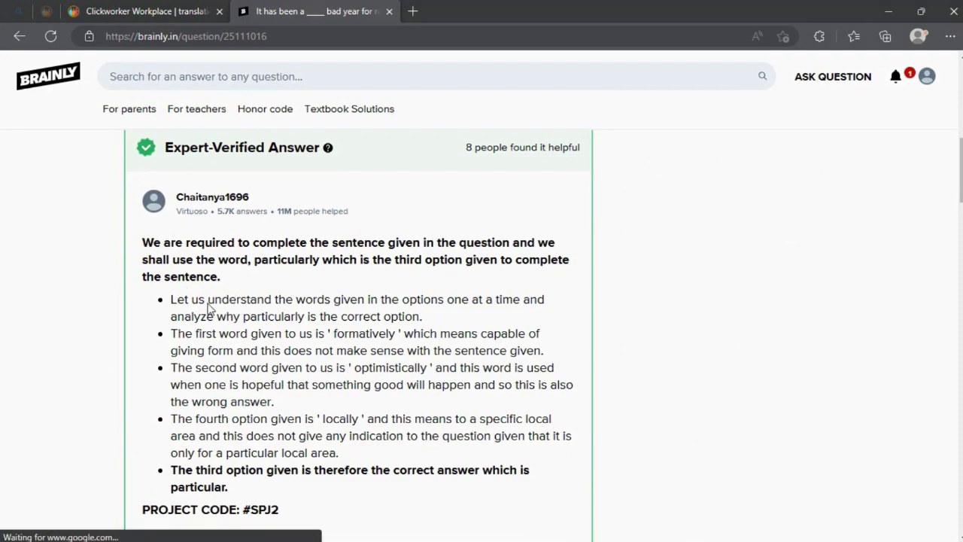
scroll(251, 418, down, 1)
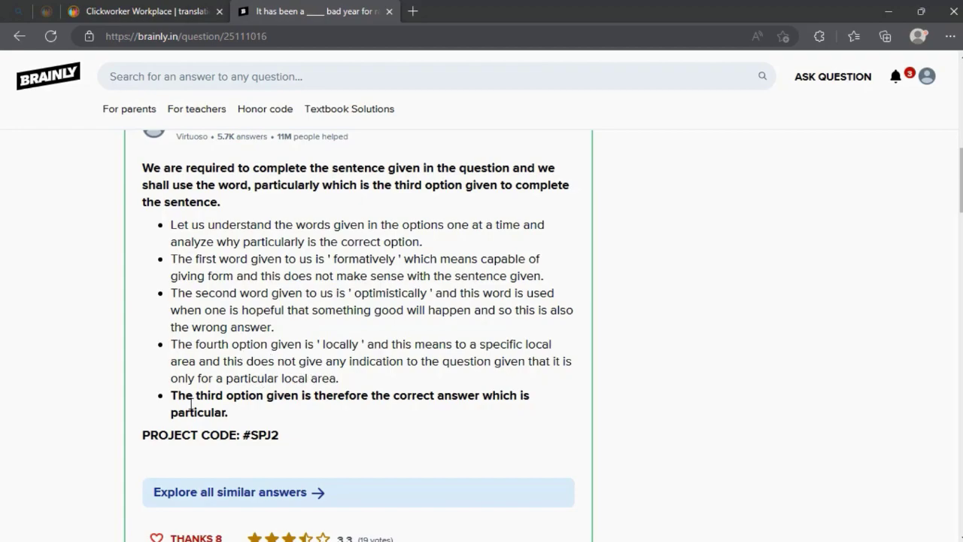
scroll(190, 406, down, 4)
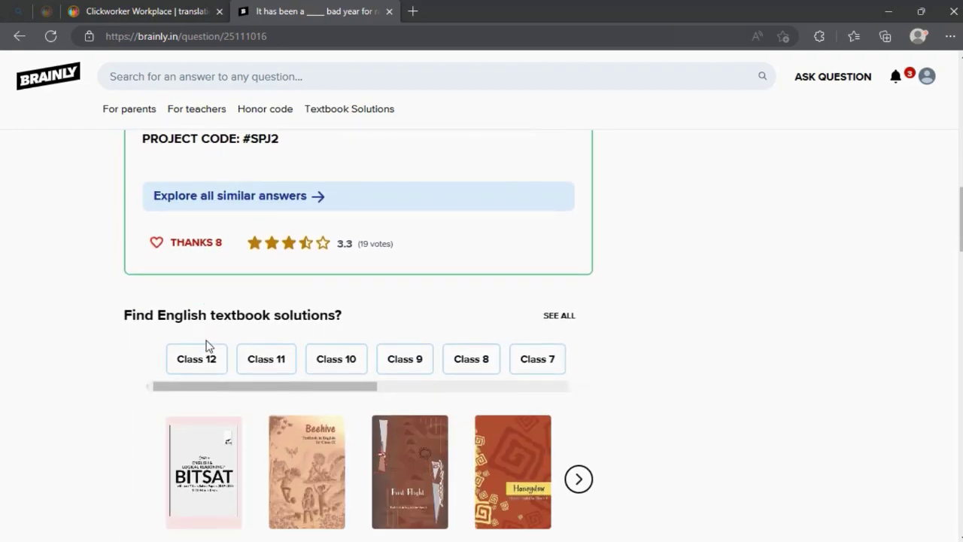
scroll(208, 346, up, 8)
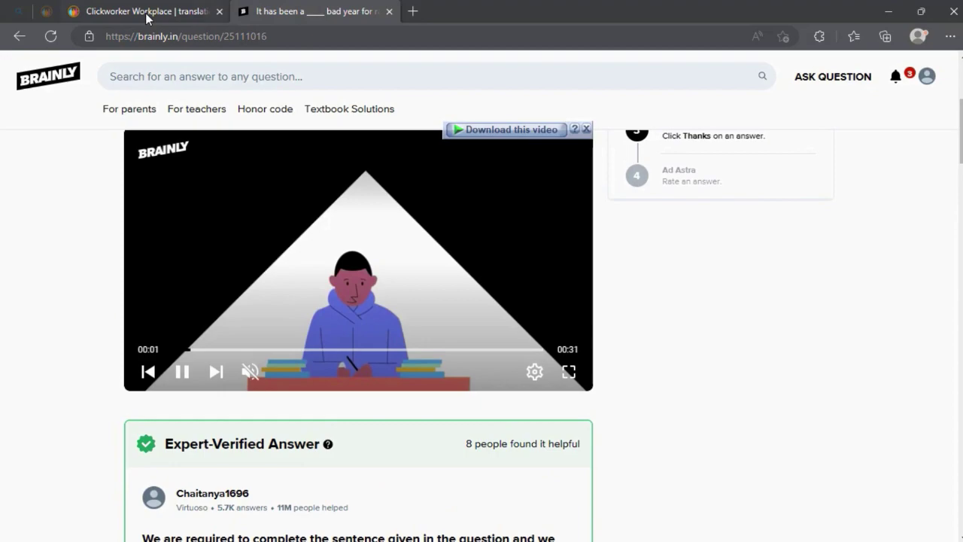
Submit "particularly" for "It has been a ____ bad year for rain." and "confidential" for "Make sure that this information is kept strictly ____.".
click(145, 13)
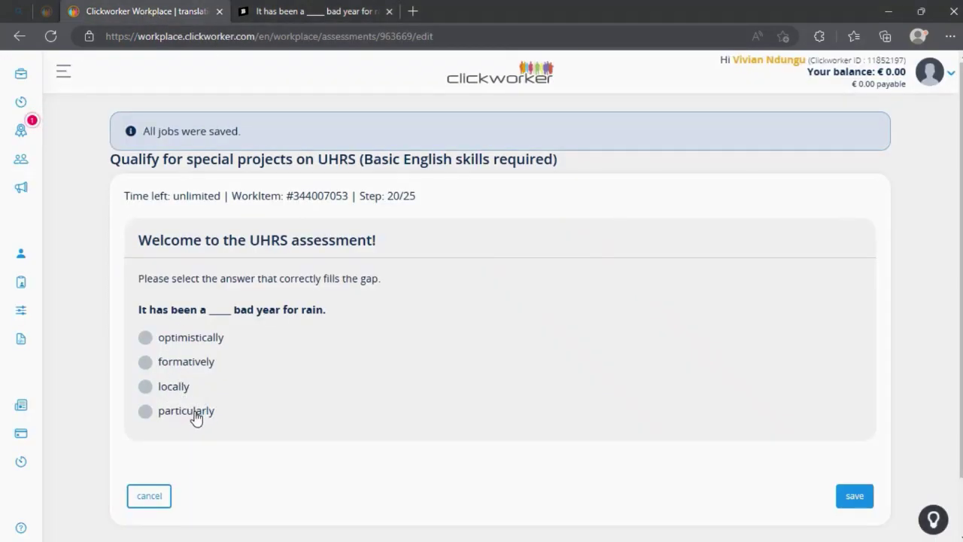
click(161, 414)
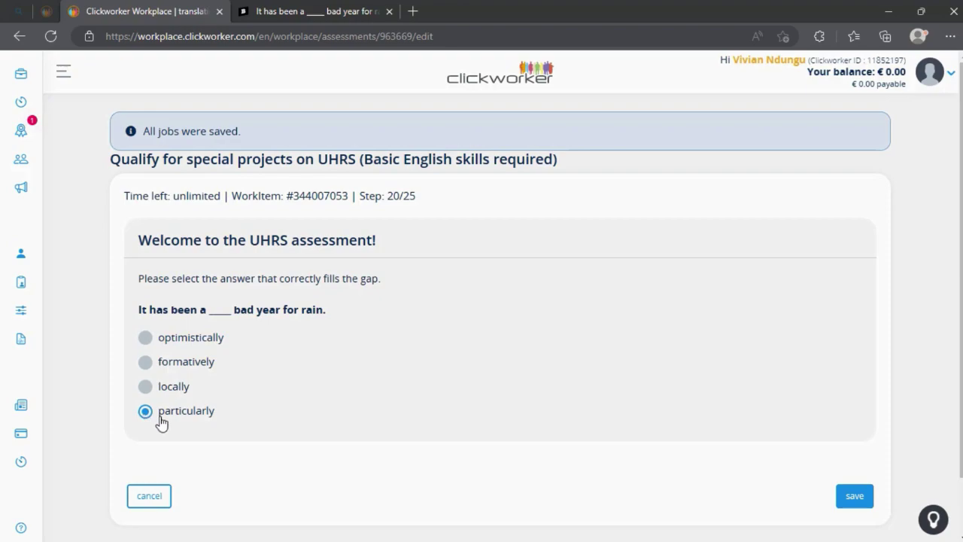
click(854, 495)
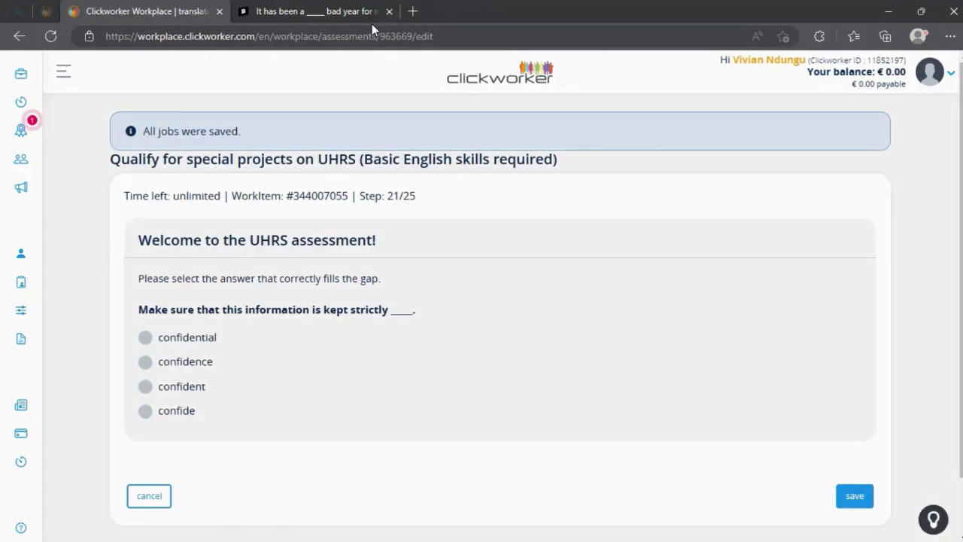
click(389, 12)
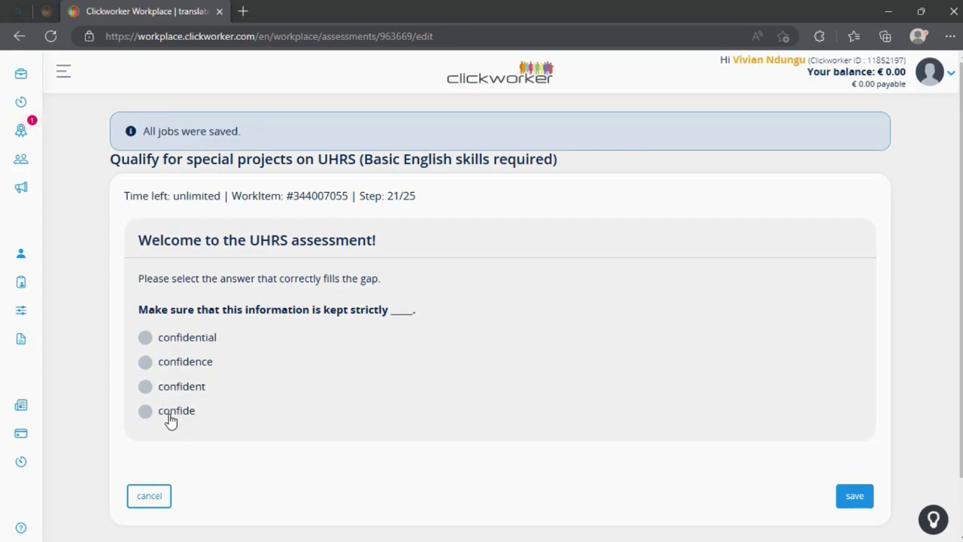
click(145, 337)
click(865, 502)
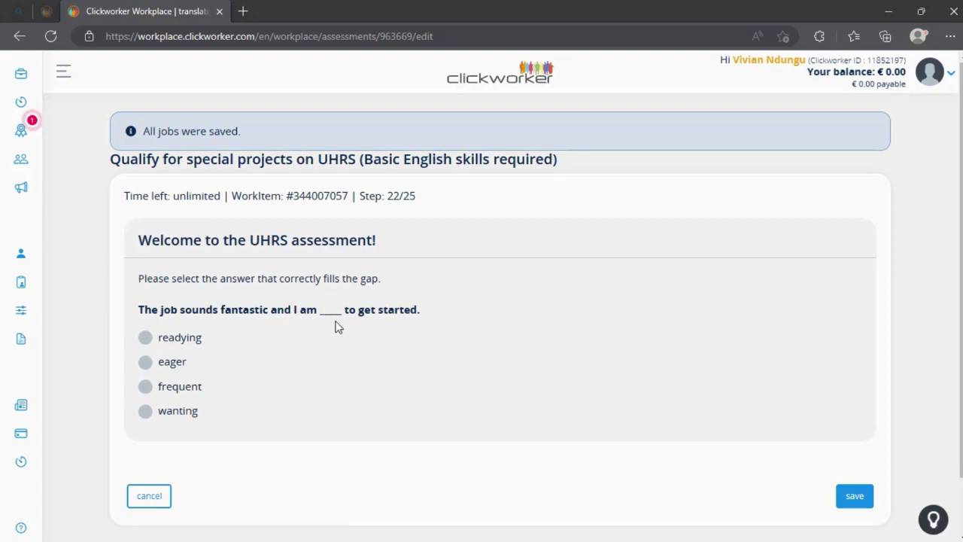
Choose "eager" for "The job sounds fantastic and I am ____ to get started.", check it with a web search and submit it.
click(145, 364)
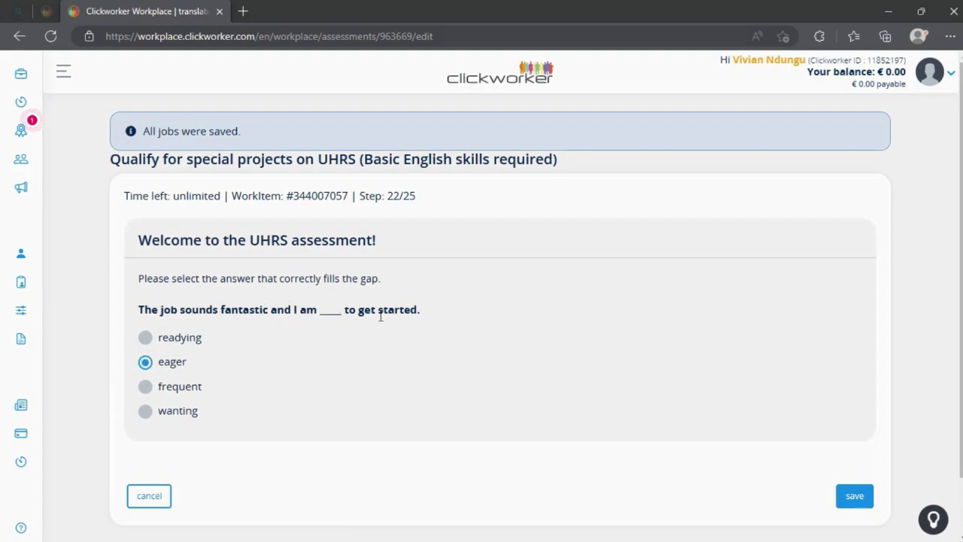
drag(421, 311, 138, 316)
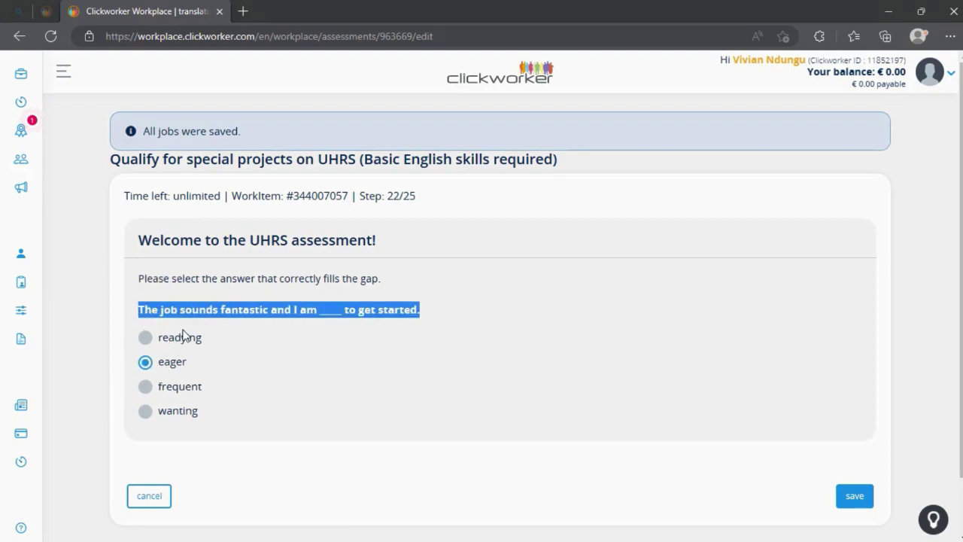
right_click(143, 310)
key(Escape)
drag(260, 309, 226, 7)
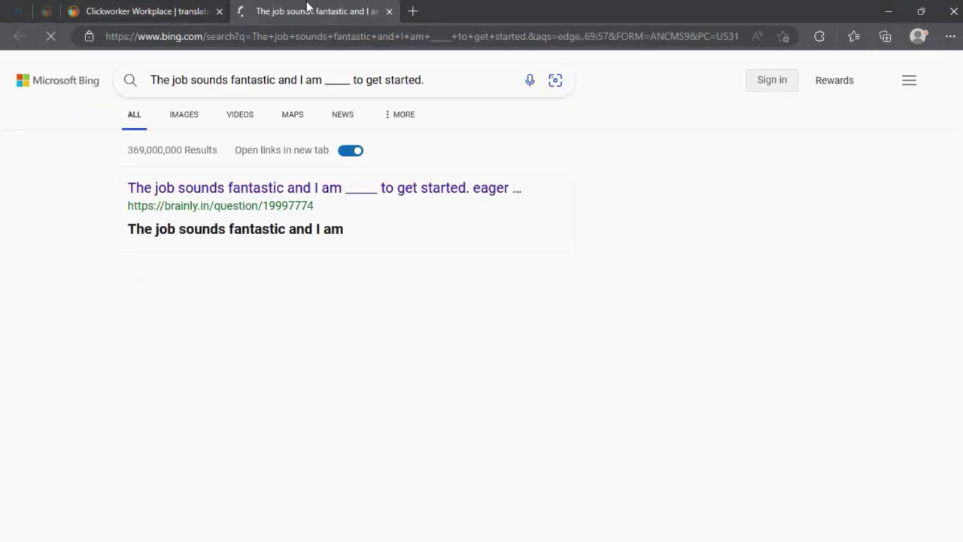
click(175, 7)
click(306, 367)
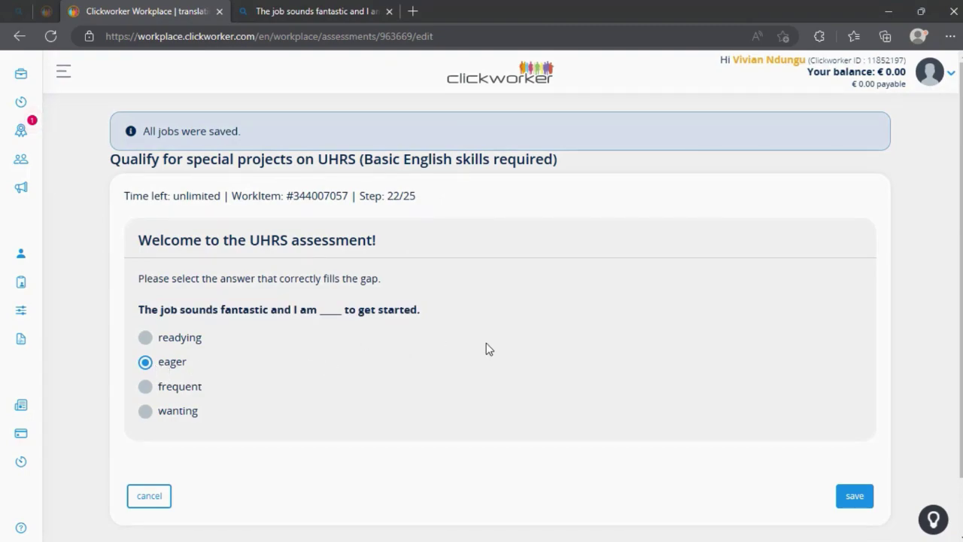
click(852, 497)
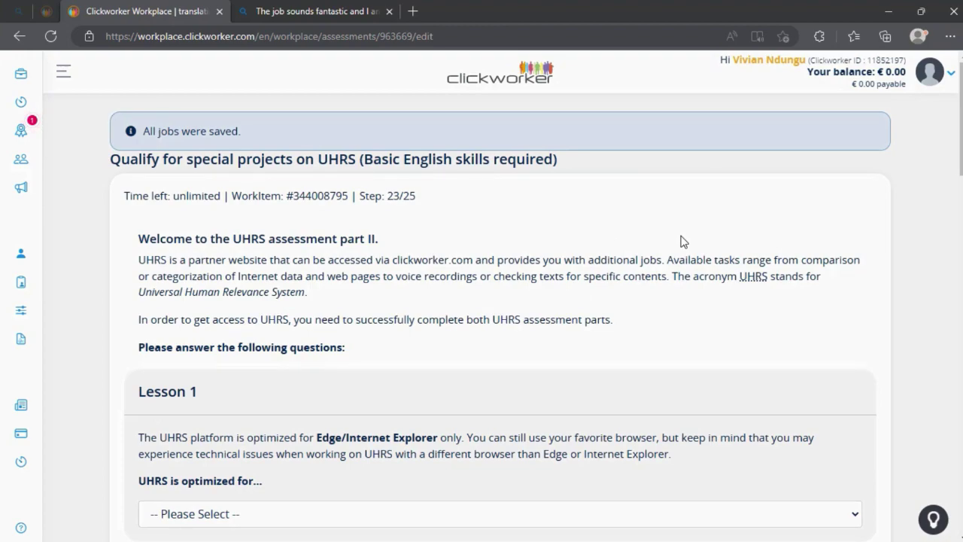
Read the introduction to UHRS assessment part II and the texts and questions of Lessons 1 to 3.
scroll(522, 196, down, 1)
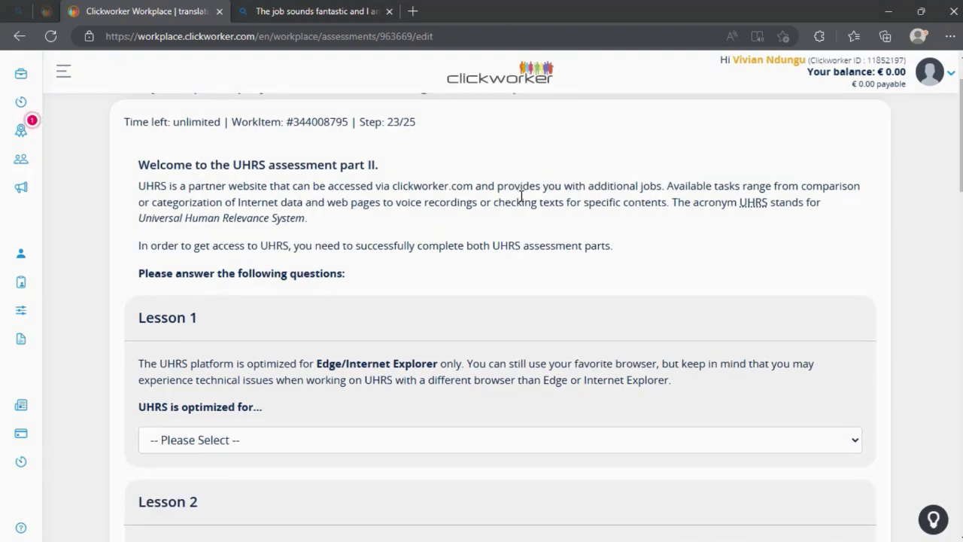
scroll(492, 318, down, 1)
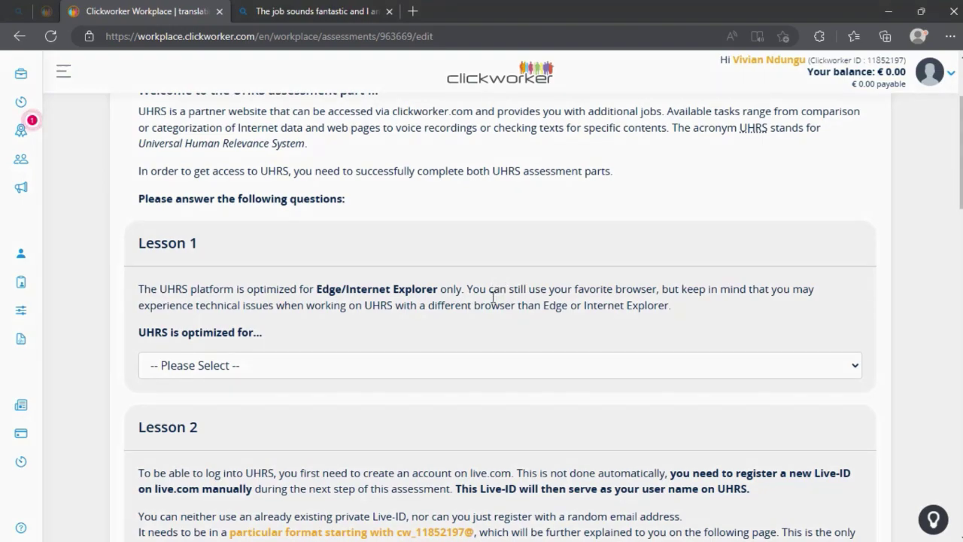
scroll(481, 328, up, 2)
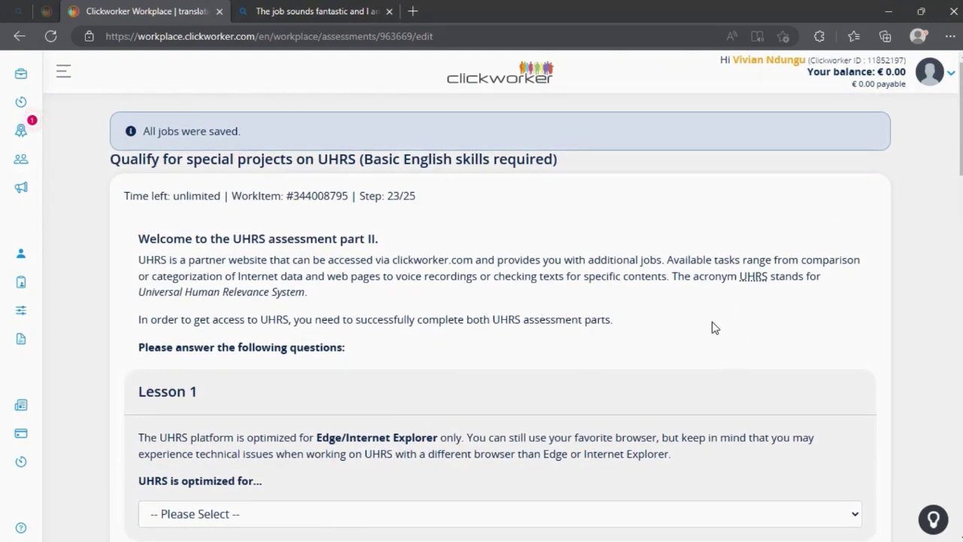
scroll(714, 324, down, 4)
scroll(735, 312, down, 1)
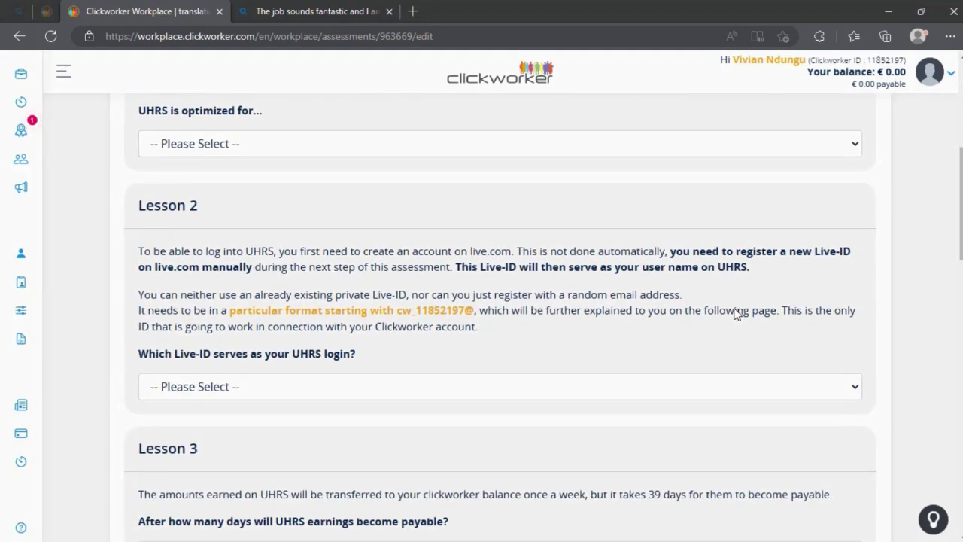
scroll(735, 308, down, 1)
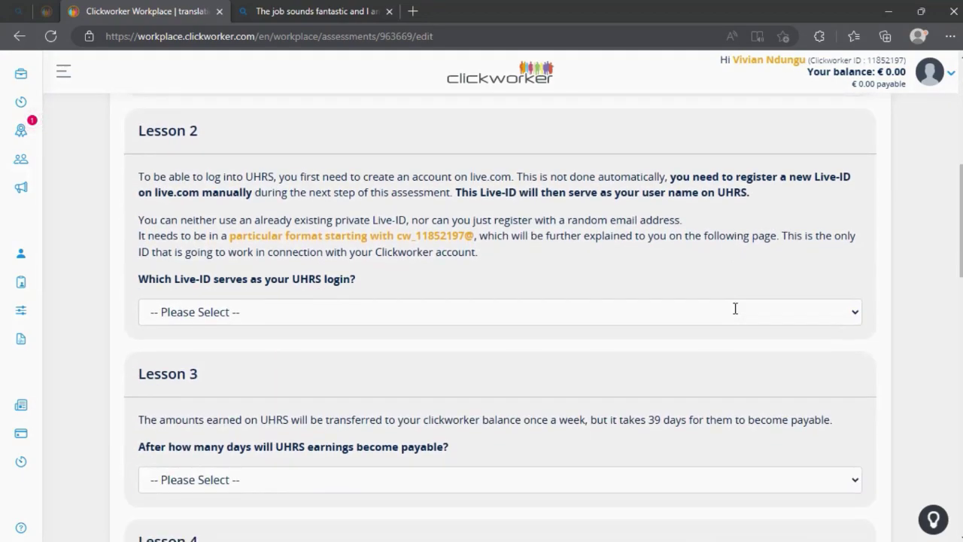
scroll(715, 382, up, 2)
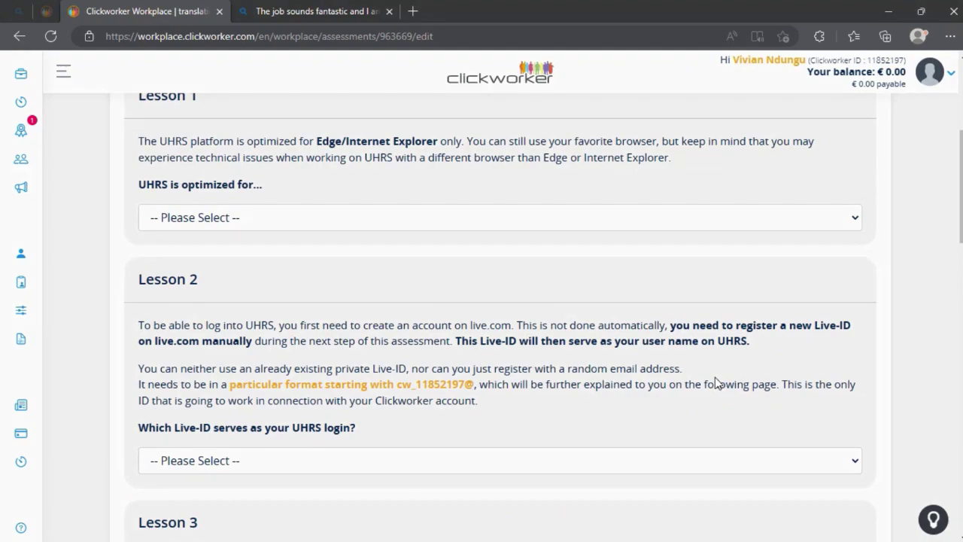
scroll(717, 365, up, 4)
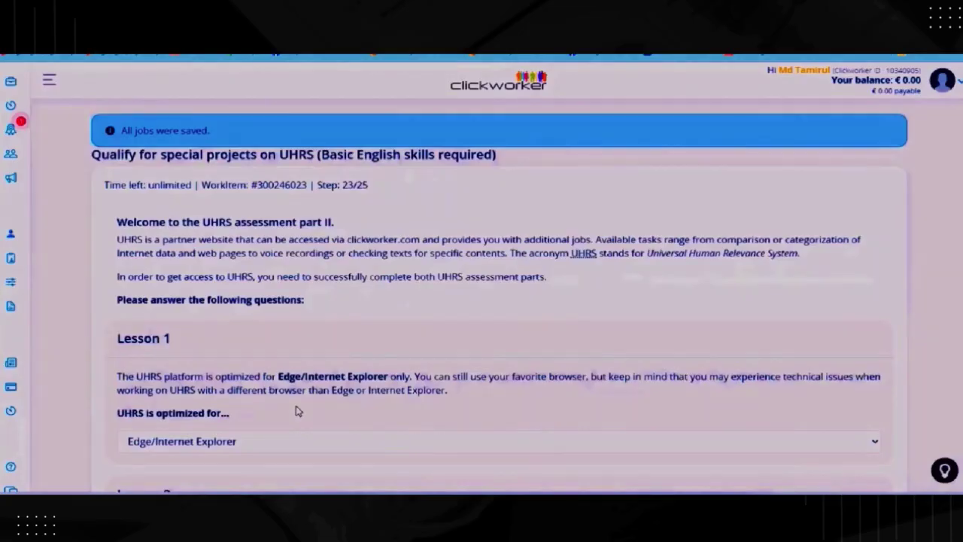
Answer the Lesson 1 question "UHRS is optimized for..." with Edge/Internet Explorer.
scroll(306, 413, down, 2)
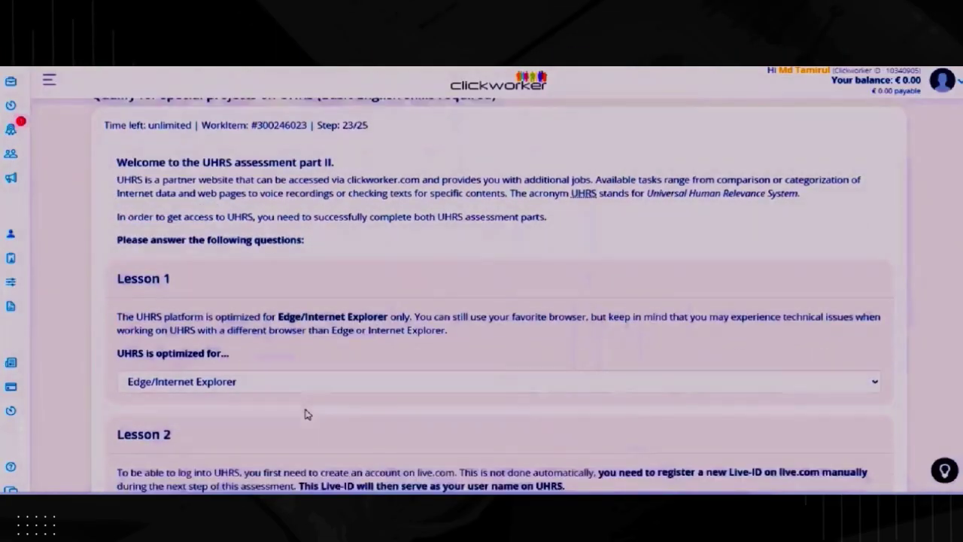
click(290, 385)
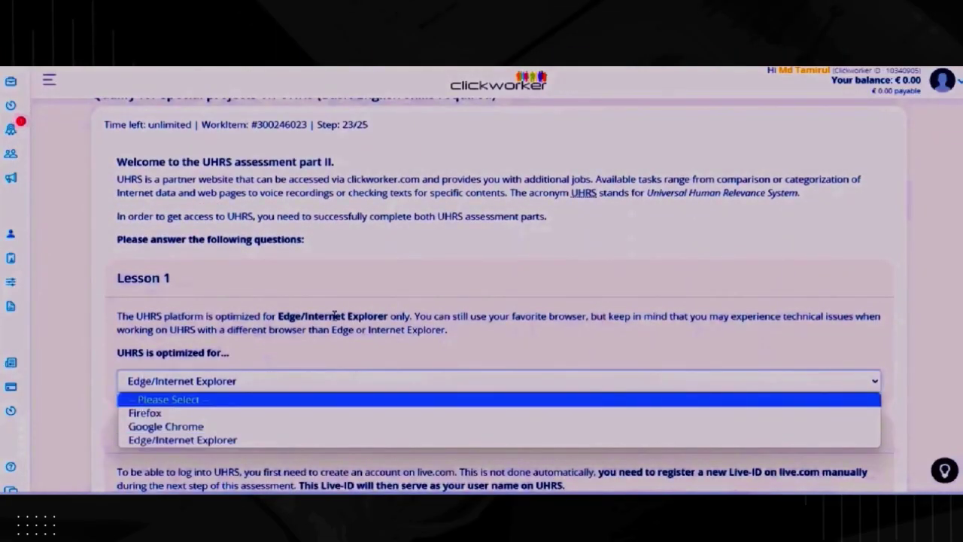
drag(279, 316, 307, 316)
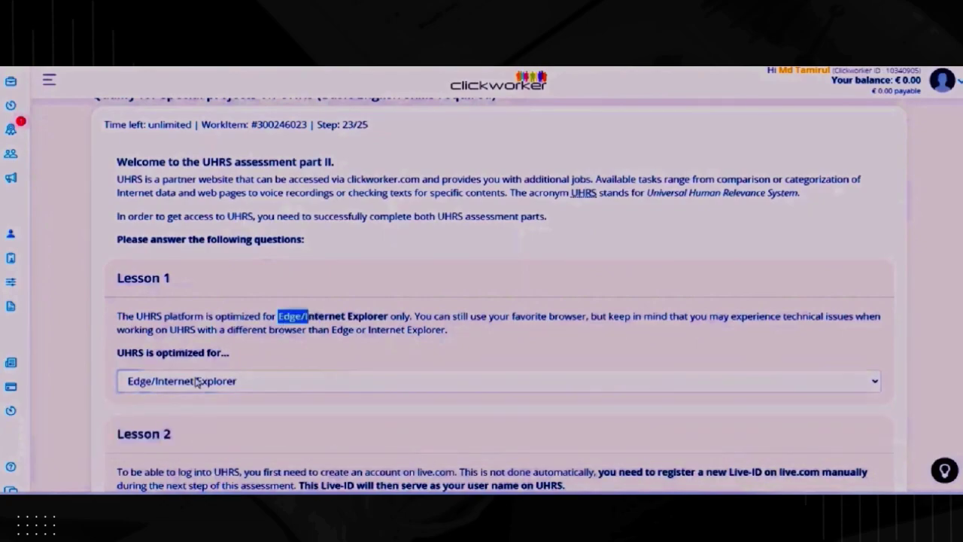
click(195, 381)
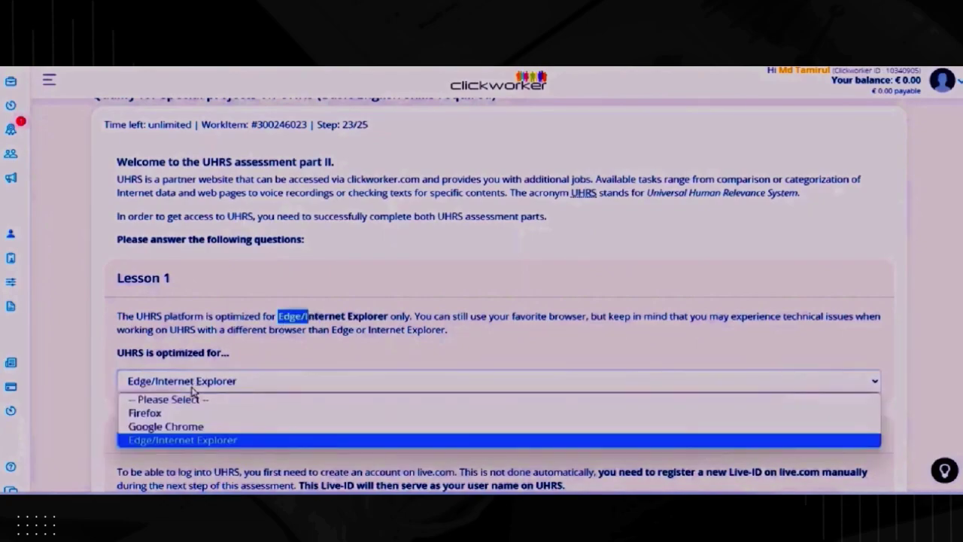
click(188, 442)
Set the Lesson 1 answer for "UHRS is optimized for..." to Edge/Internet Explorer again.
scroll(232, 432, down, 4)
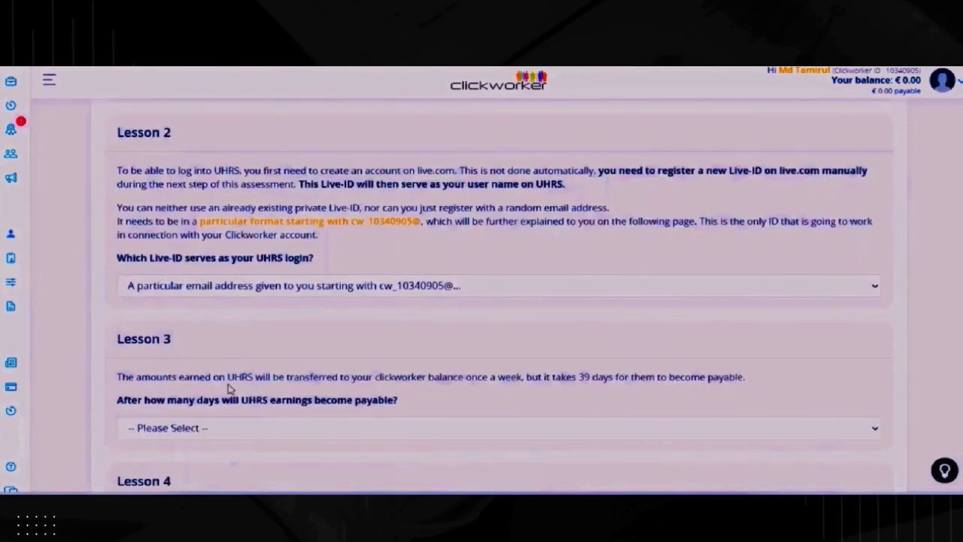
scroll(229, 387, up, 3)
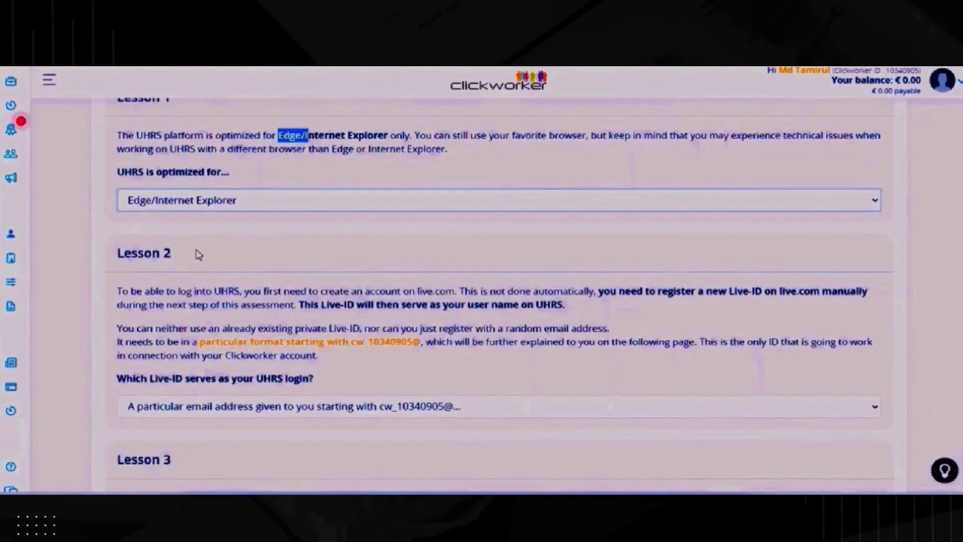
click(196, 200)
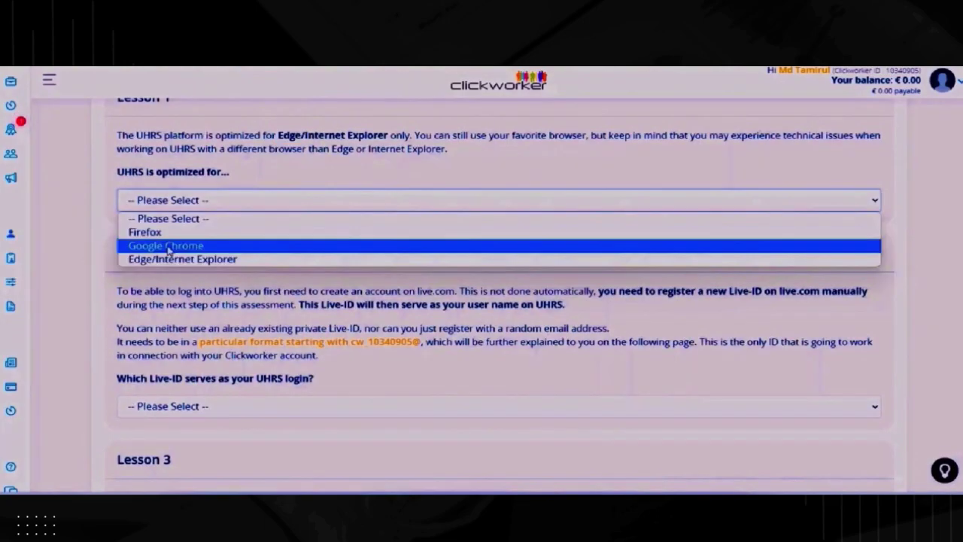
click(173, 243)
Answer the Lesson 2 question about the UHRS login Live-ID with the particular email address given to you.
scroll(171, 249, down, 1)
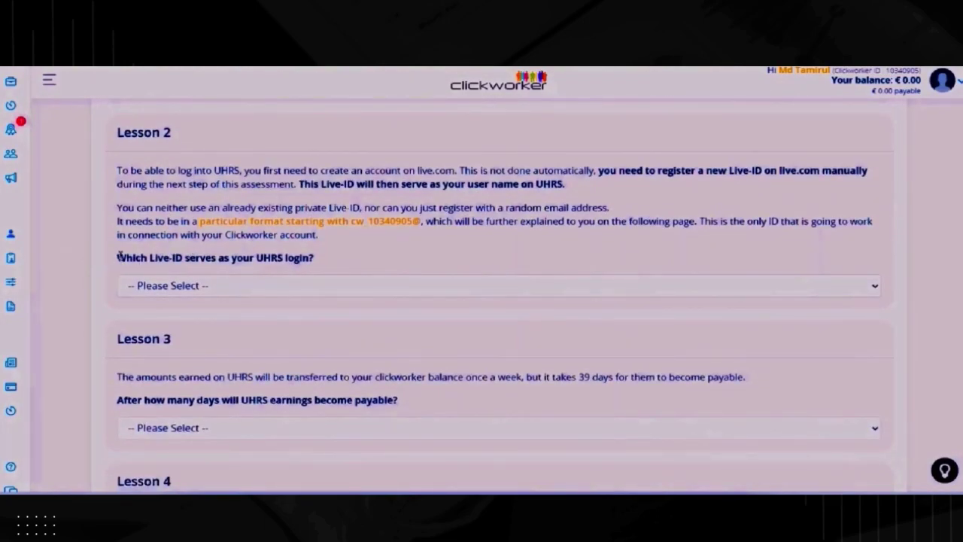
click(178, 292)
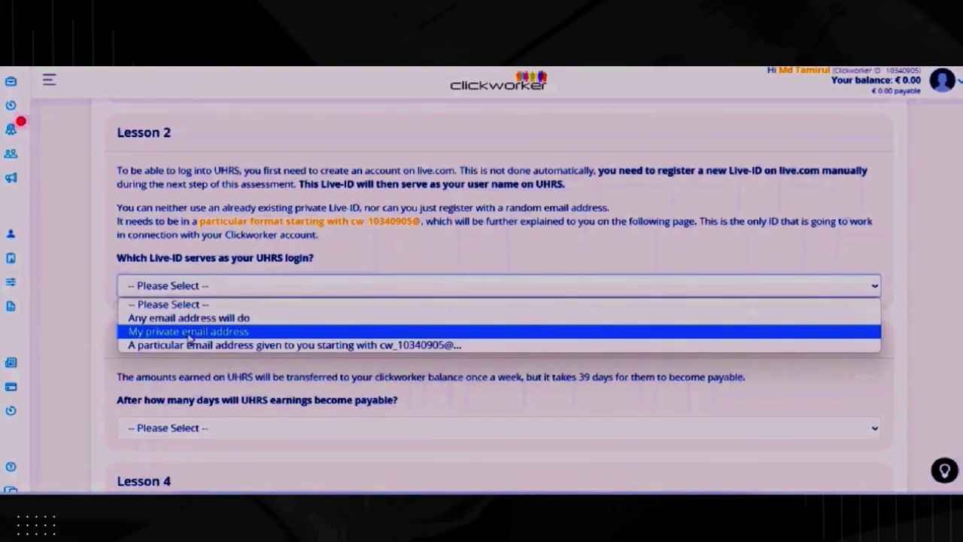
click(225, 345)
scroll(227, 347, up, 1)
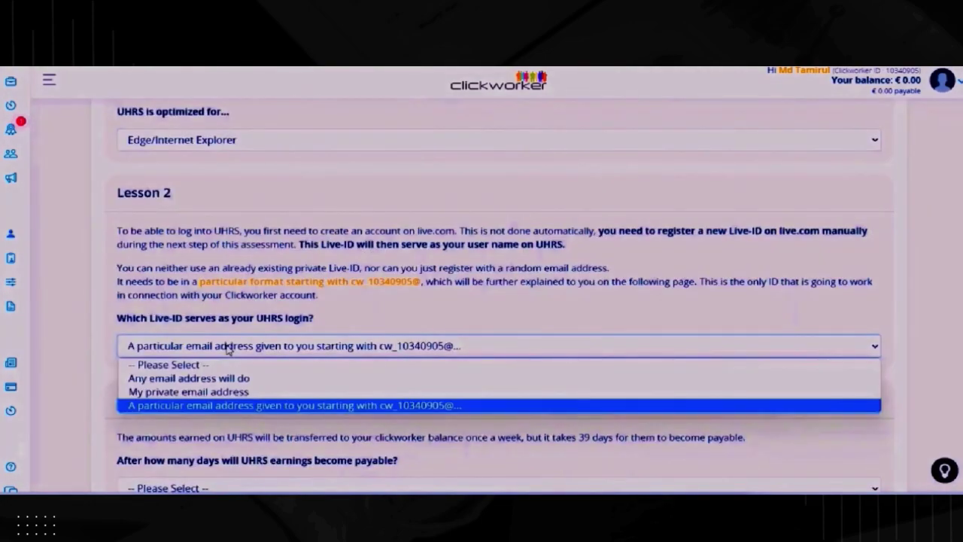
click(151, 411)
Answer the Lesson 3 earnings question with "39 days" and the Lesson 4 link question with "I have to log into UHRS manually".
scroll(160, 405, down, 2)
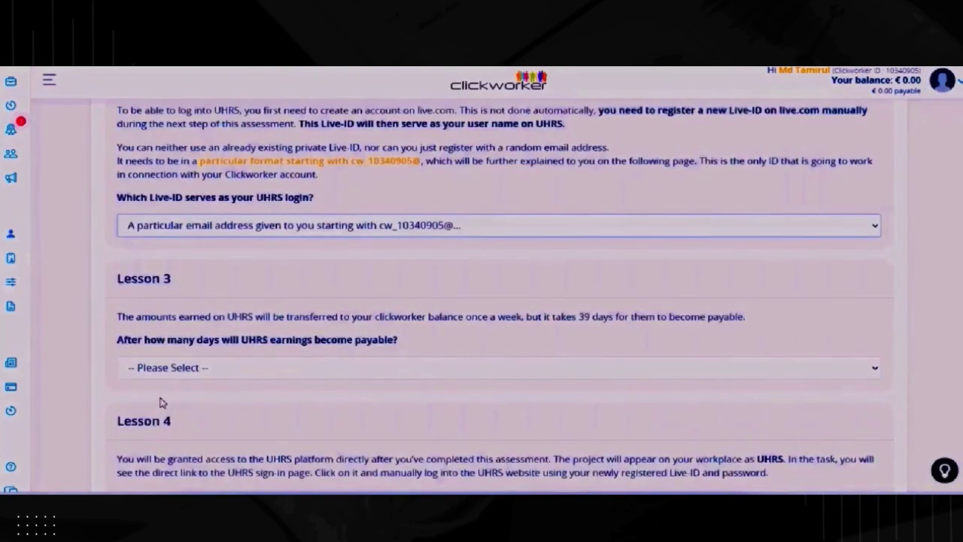
drag(110, 281, 173, 281)
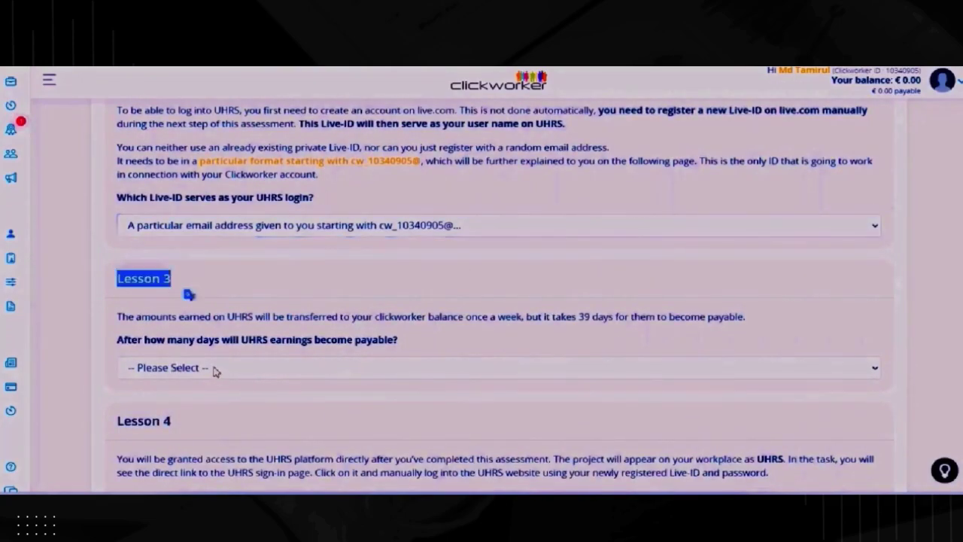
click(214, 368)
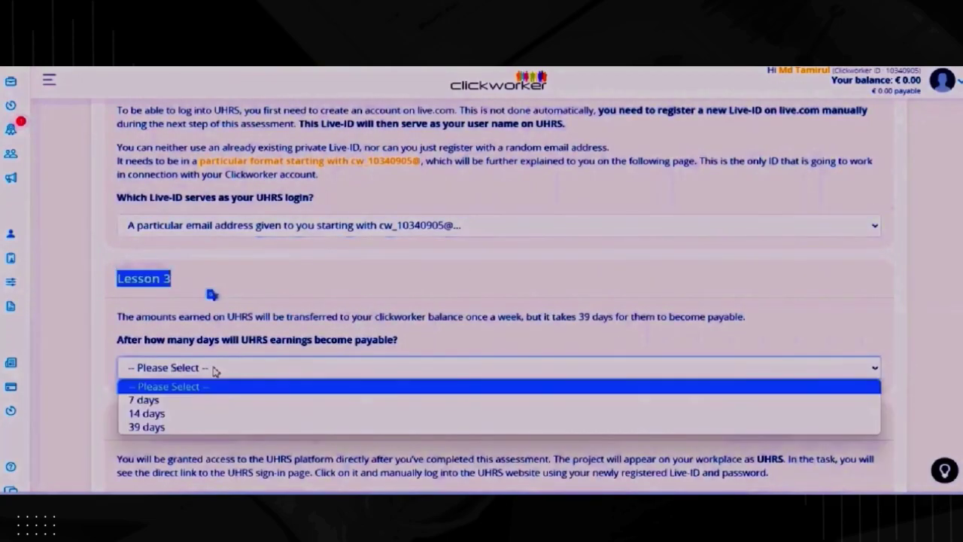
click(171, 427)
scroll(181, 421, down, 3)
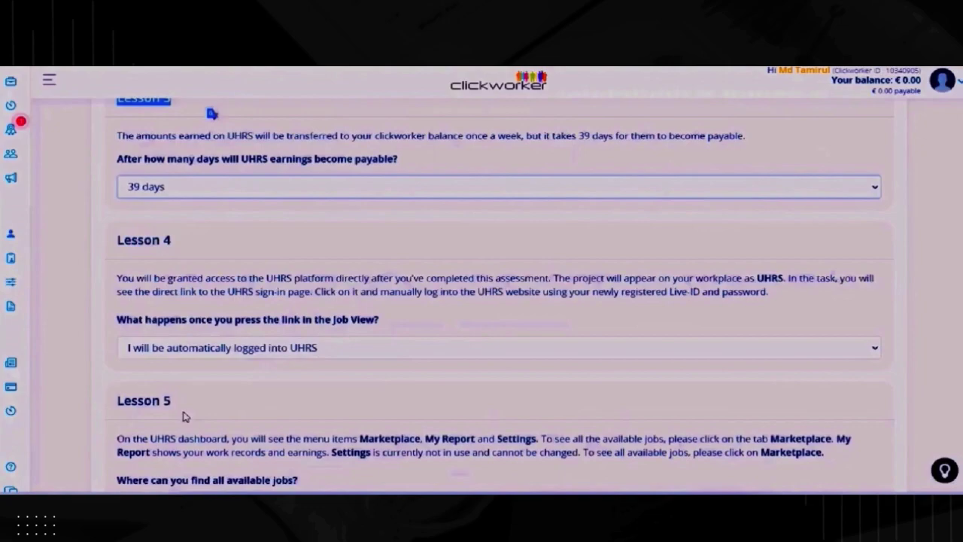
click(181, 350)
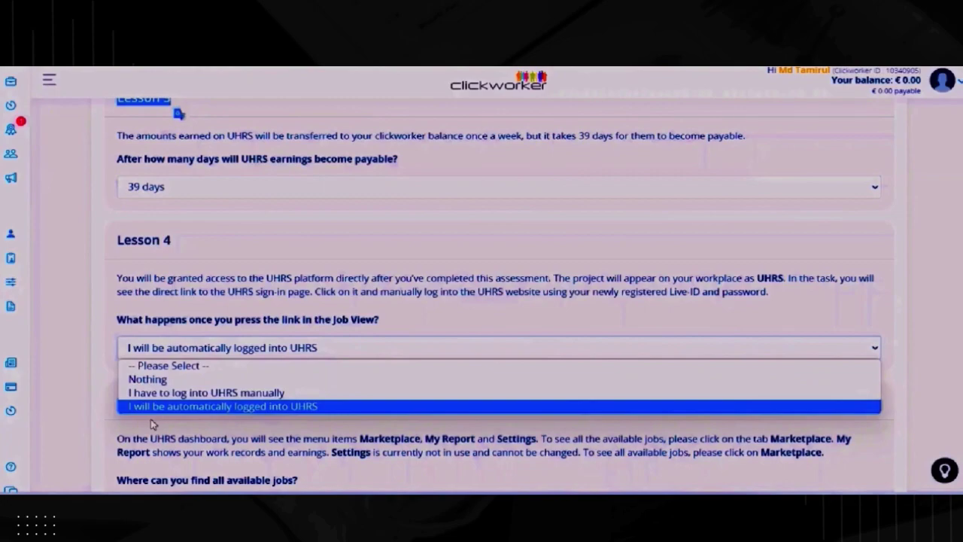
click(267, 398)
Answer the Lesson 5 question on available jobs with "MarketPlace" and the Lesson 6 question on job instructions with "View Guideline".
scroll(260, 361, down, 2)
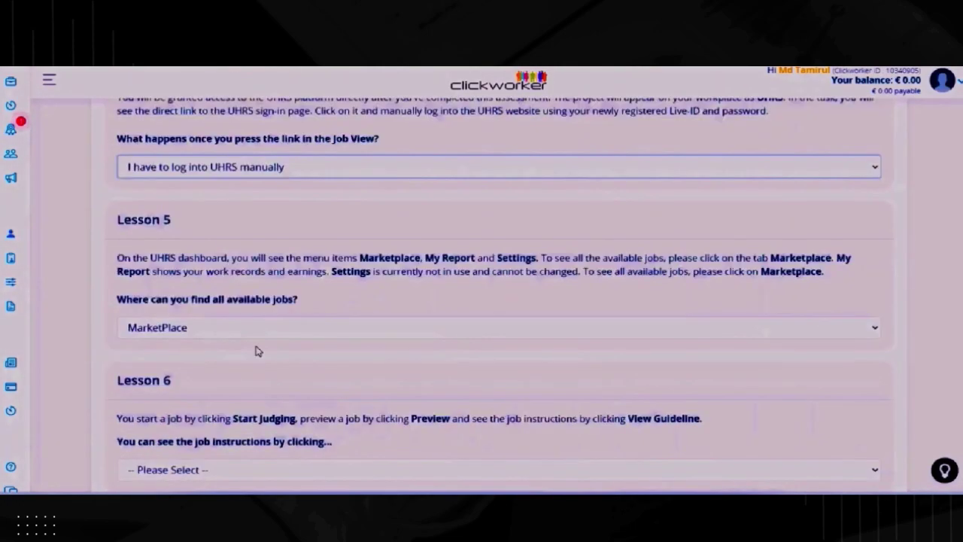
click(214, 337)
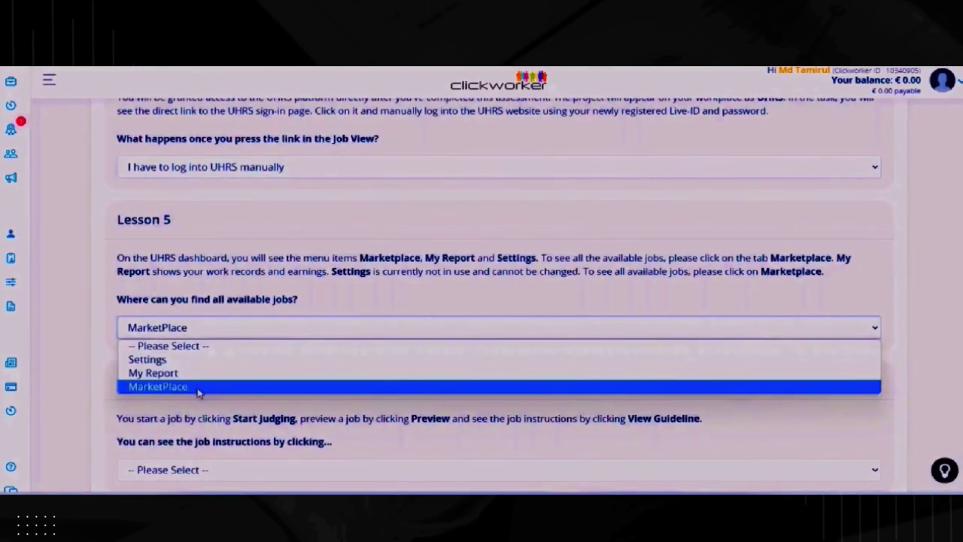
click(198, 388)
scroll(200, 392, down, 2)
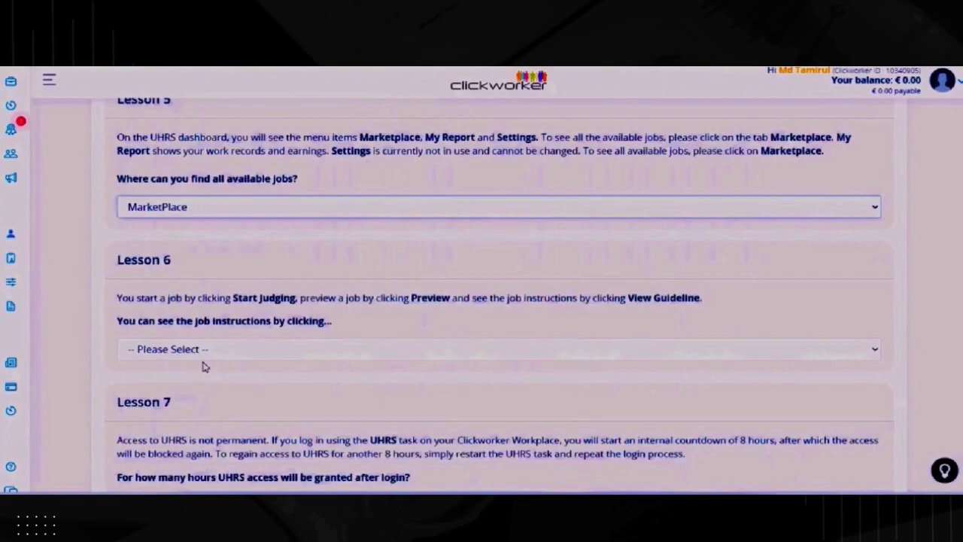
click(204, 354)
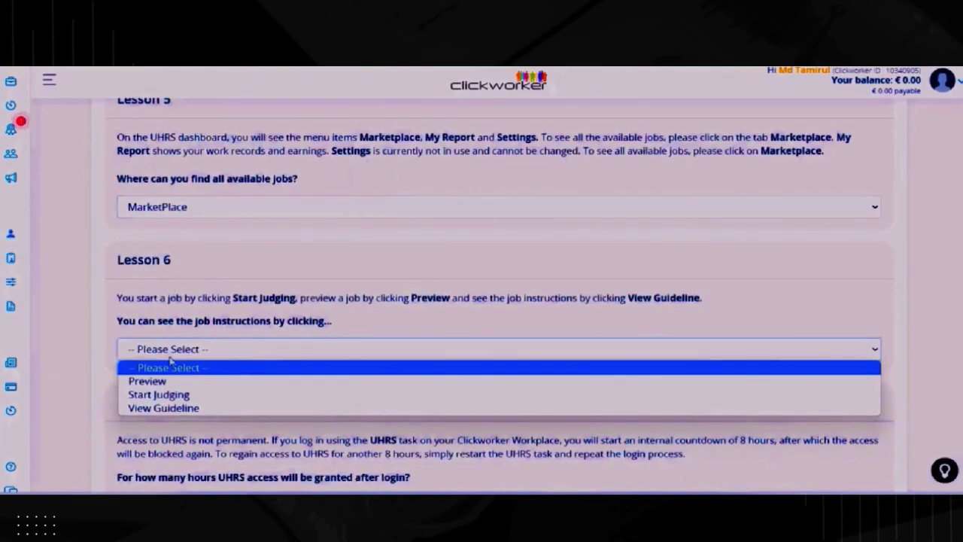
click(186, 410)
Answer the Lesson 7 access question with "8 hours" and the Lesson 8 publishing question with "No, all information on UHRS is strictly confidential.".
scroll(188, 408, down, 2)
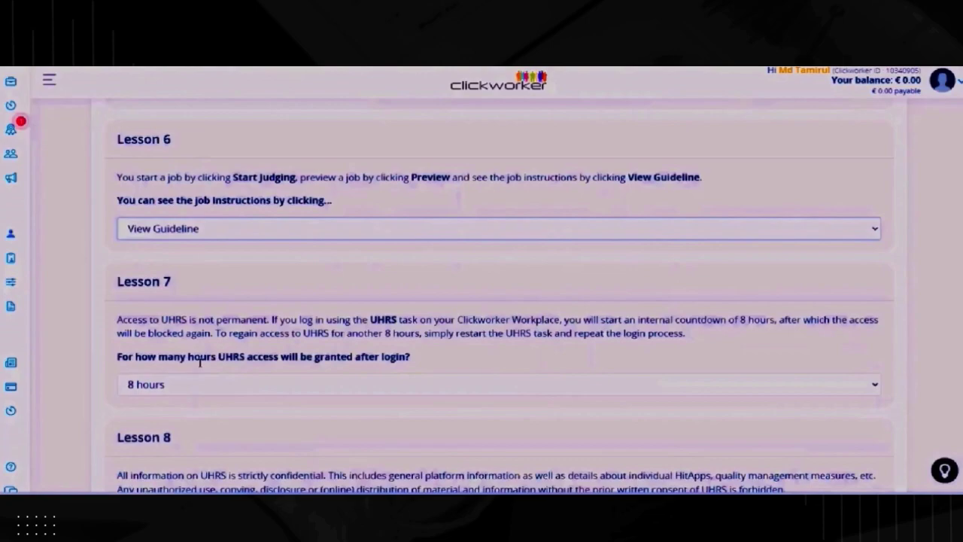
click(192, 385)
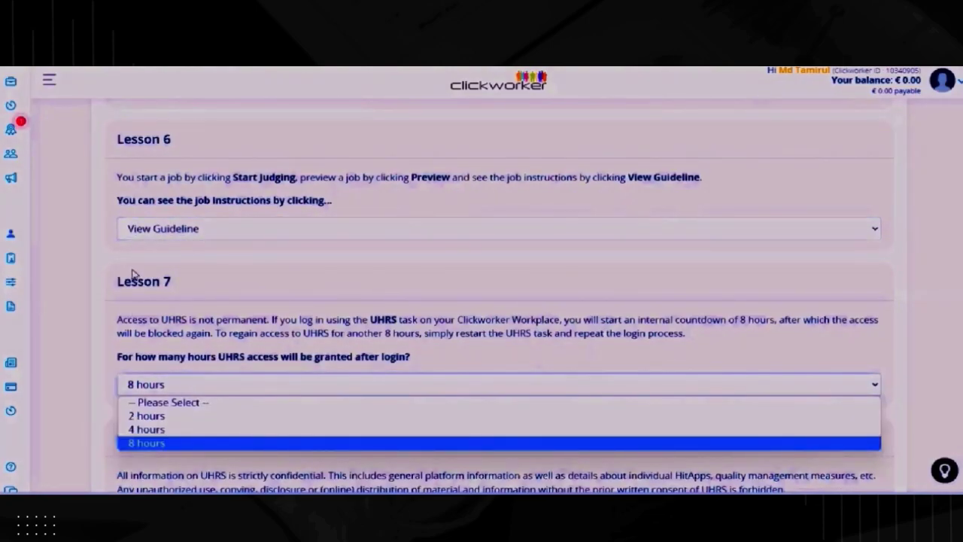
click(161, 443)
scroll(180, 376, down, 2)
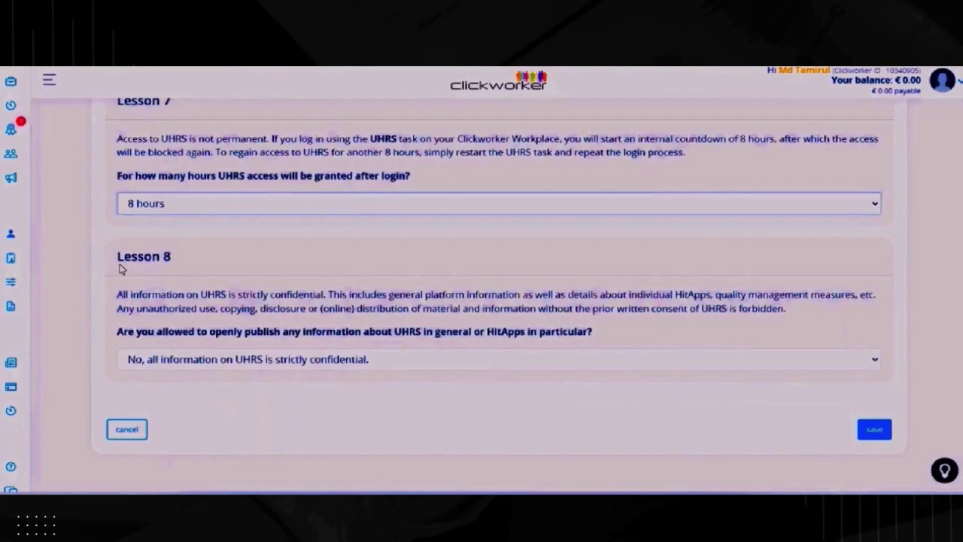
click(210, 370)
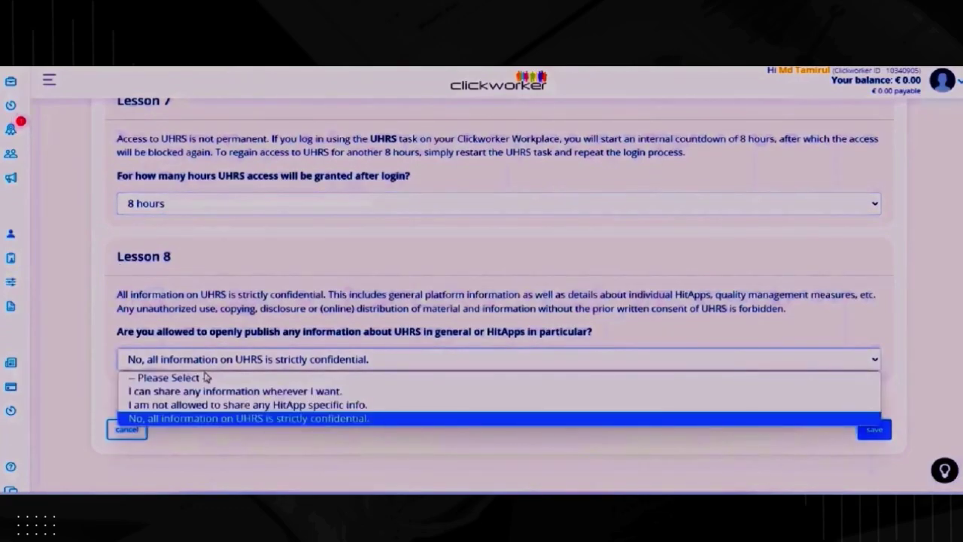
click(194, 419)
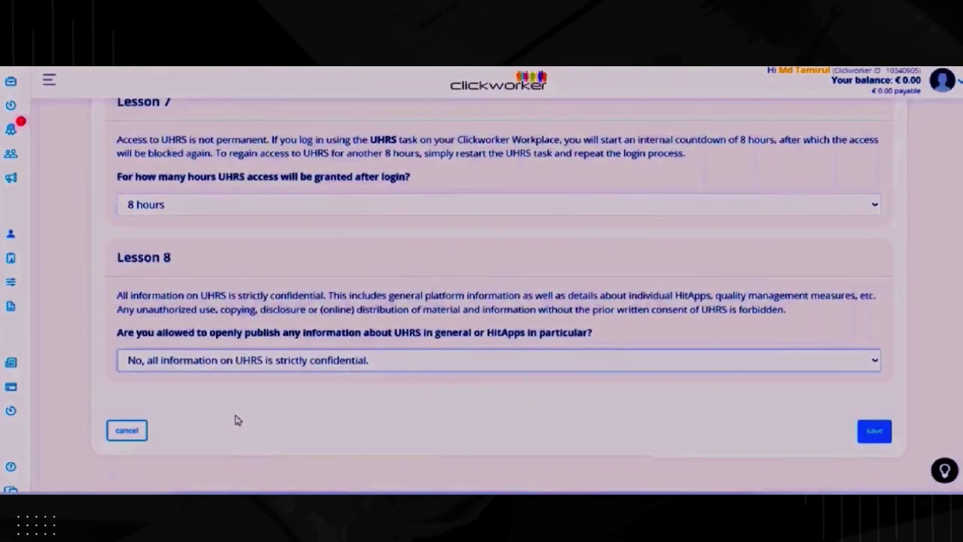
Review the selected lesson answers and save the assessment part II page.
scroll(243, 398, up, 12)
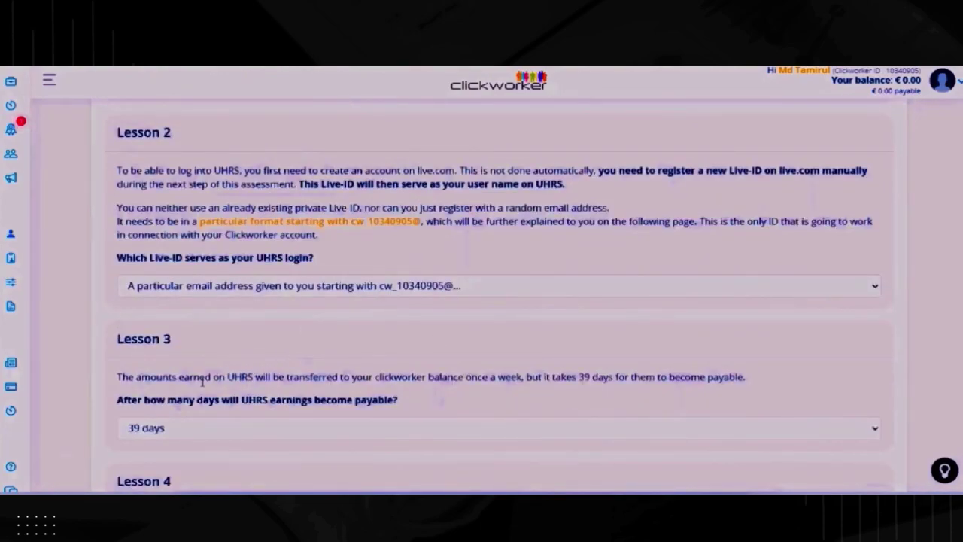
scroll(318, 421, down, 8)
scroll(474, 385, down, 4)
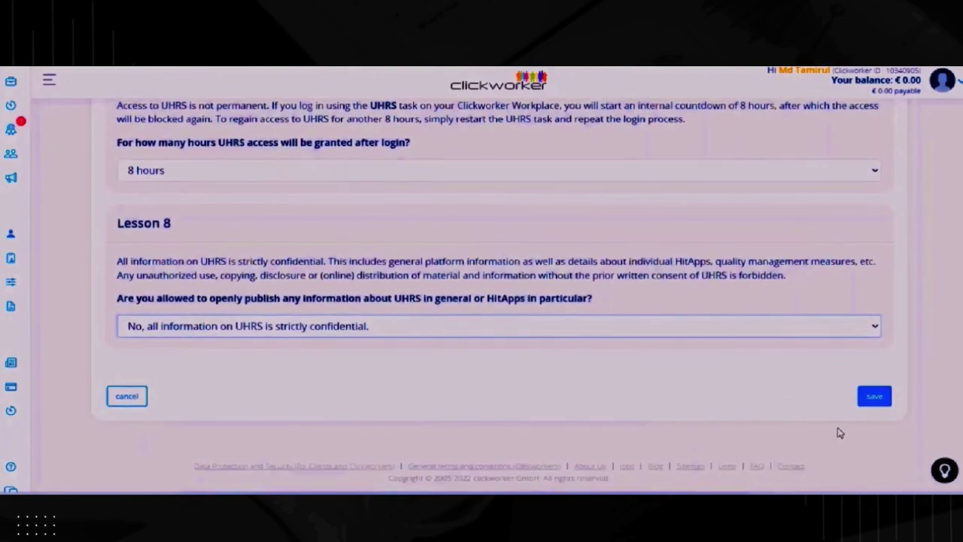
scroll(752, 451, up, 12)
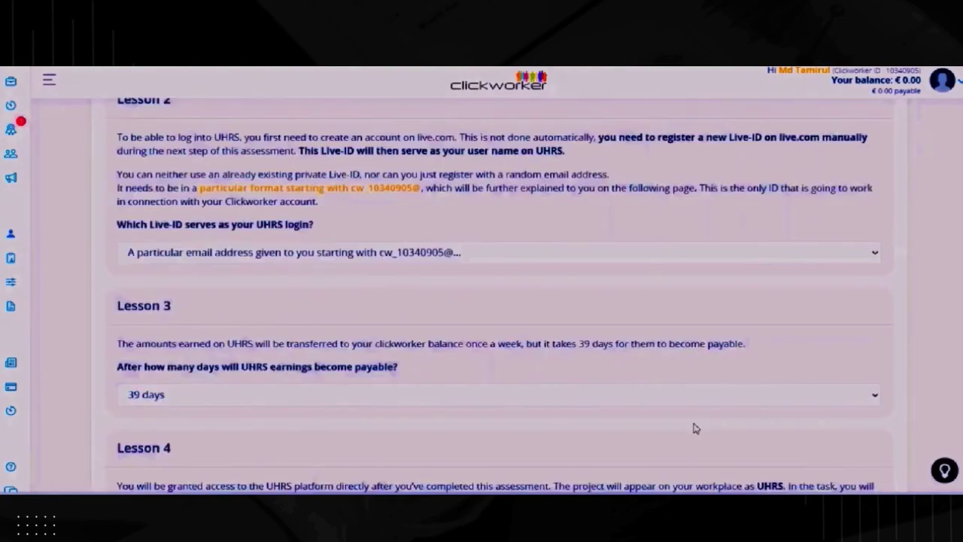
scroll(527, 389, down, 6)
scroll(820, 353, down, 4)
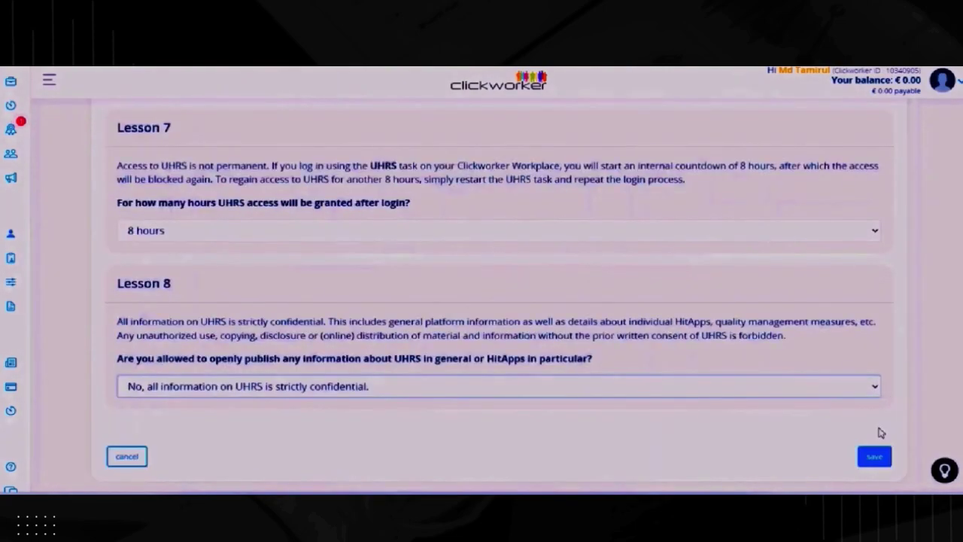
click(875, 396)
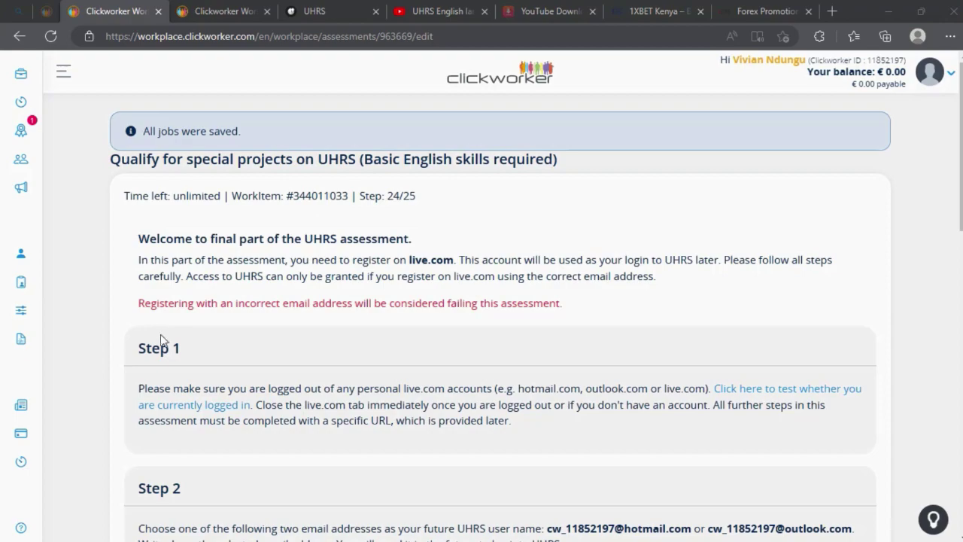
Read Steps 1 to 6 of the final UHRS assessment part and highlight the account number within the offered hotmail.com address.
scroll(184, 316, down, 2)
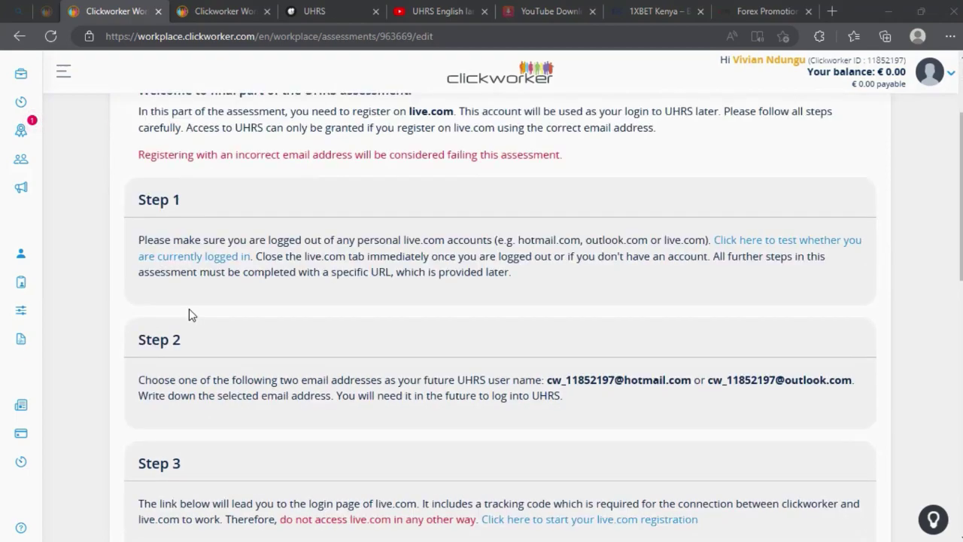
scroll(161, 365, down, 1)
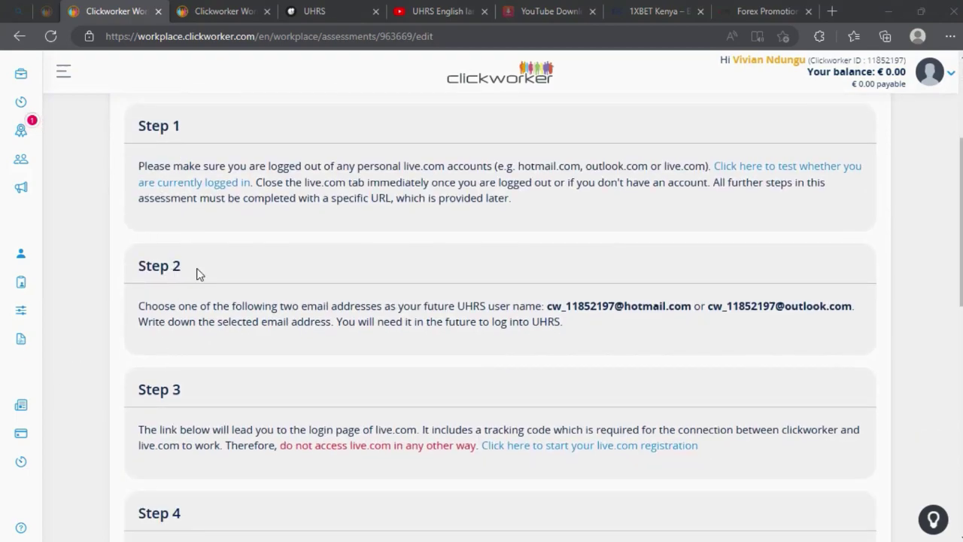
scroll(138, 275, down, 1)
scroll(138, 275, down, 1)
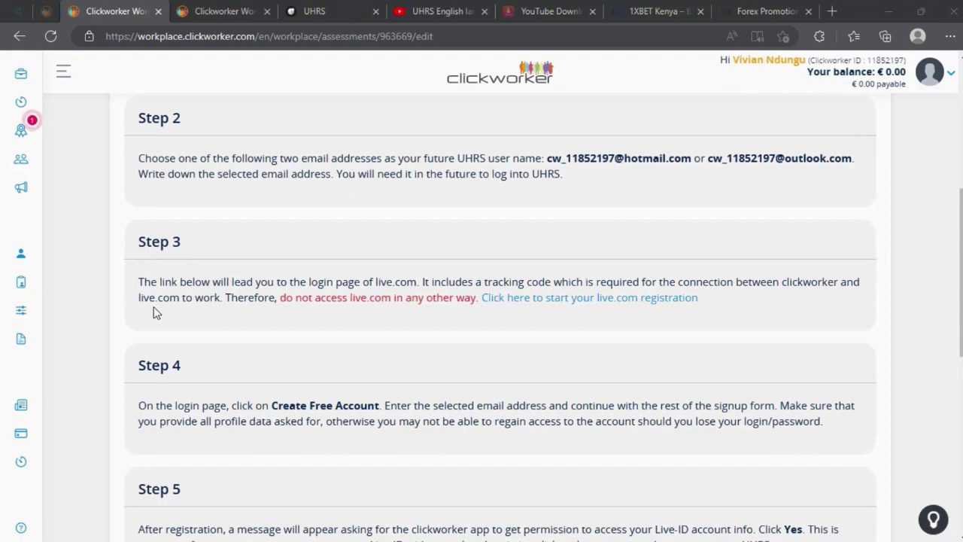
scroll(155, 312, down, 1)
scroll(164, 292, down, 3)
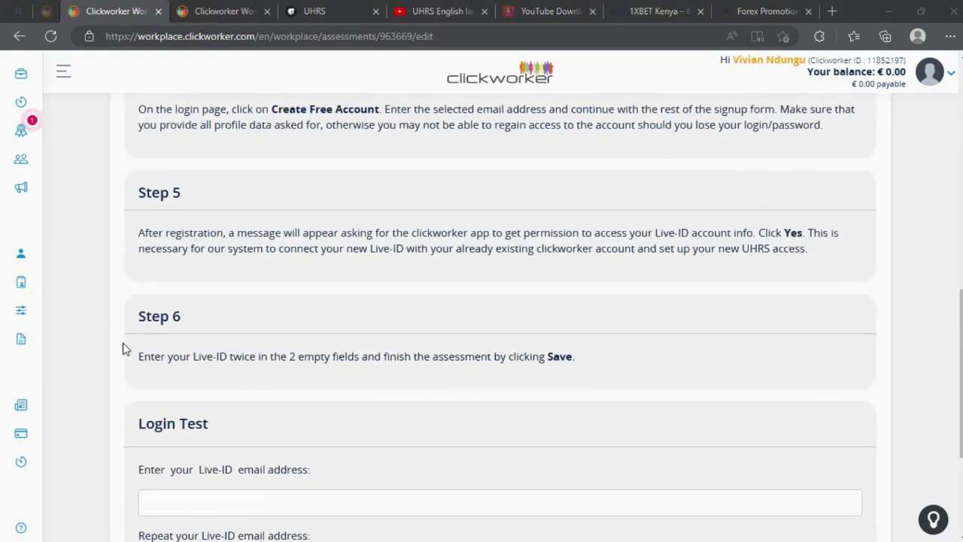
scroll(183, 326, up, 9)
scroll(173, 251, down, 2)
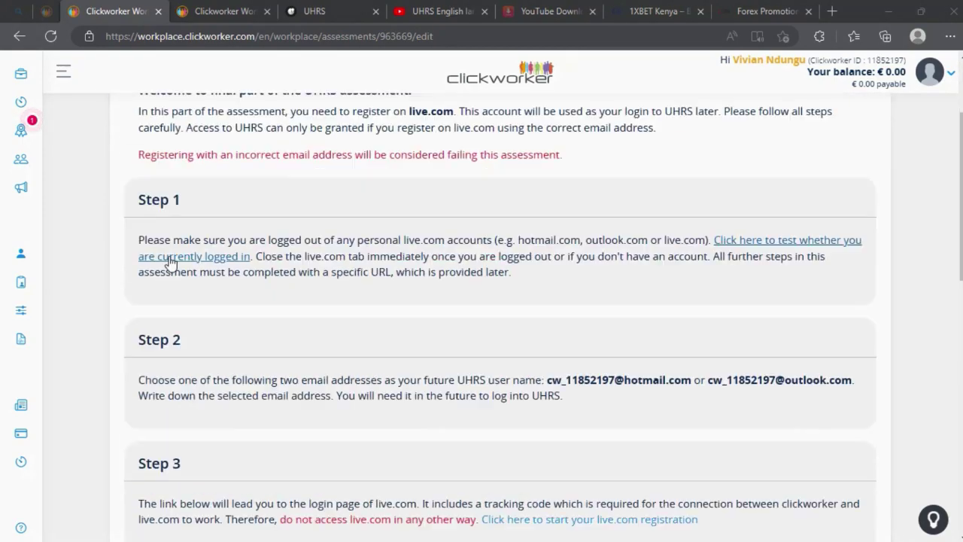
scroll(121, 263, down, 2)
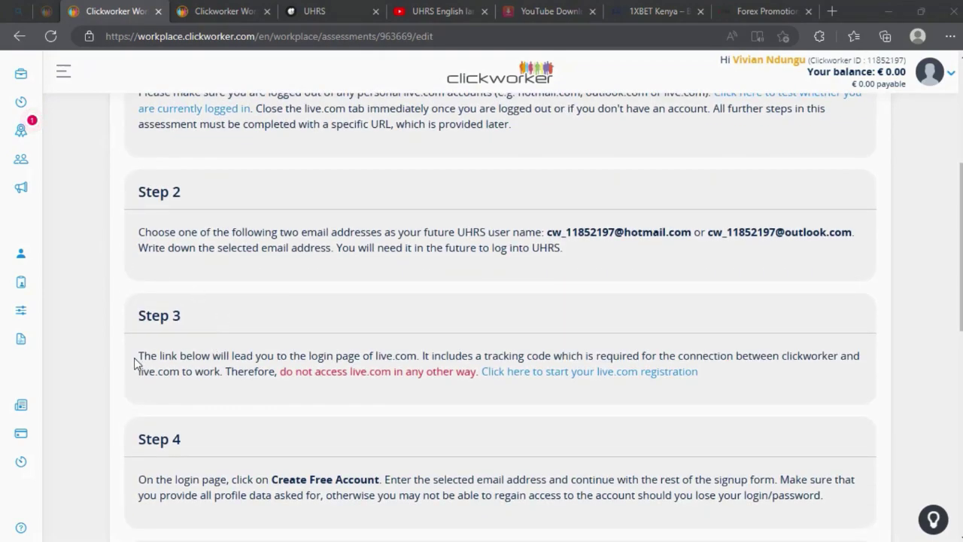
scroll(169, 335, up, 2)
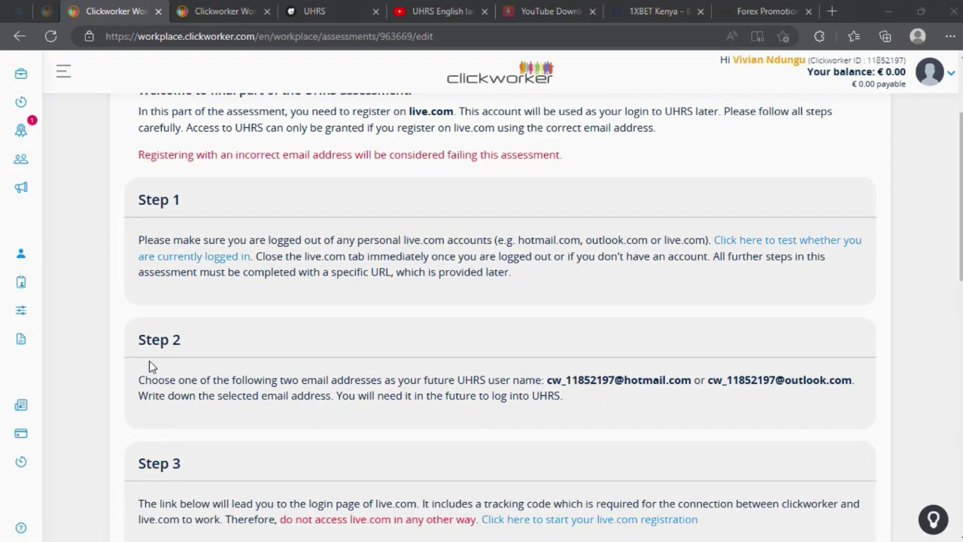
scroll(199, 368, down, 1)
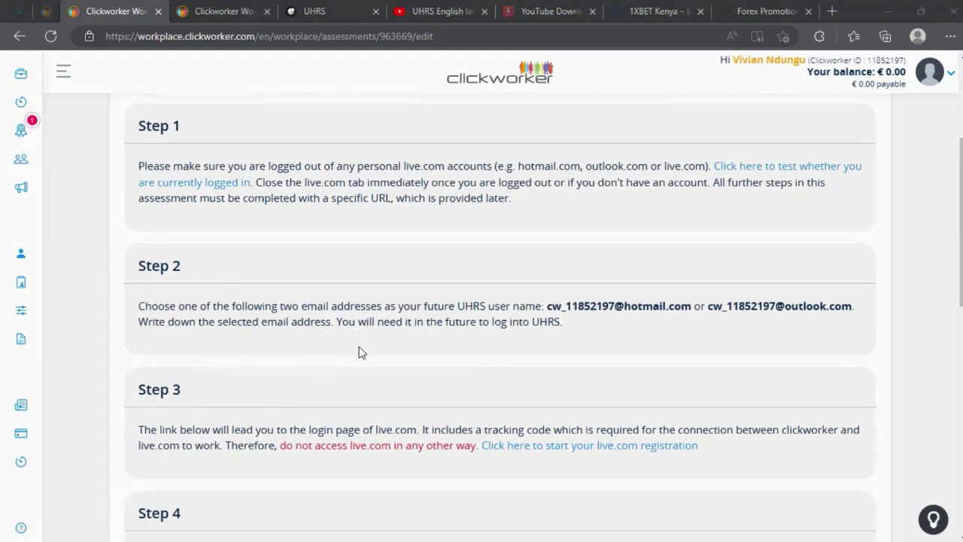
scroll(402, 357, up, 1)
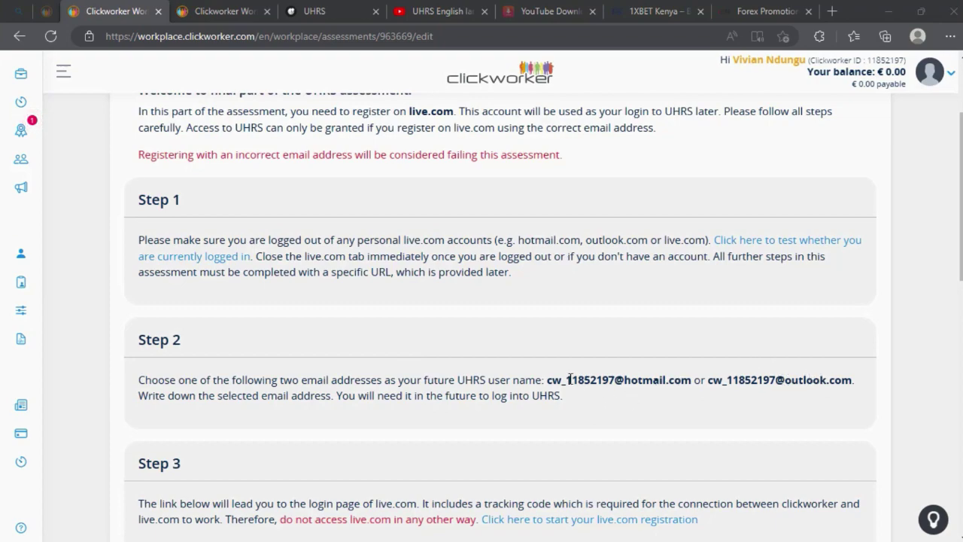
drag(566, 380, 616, 379)
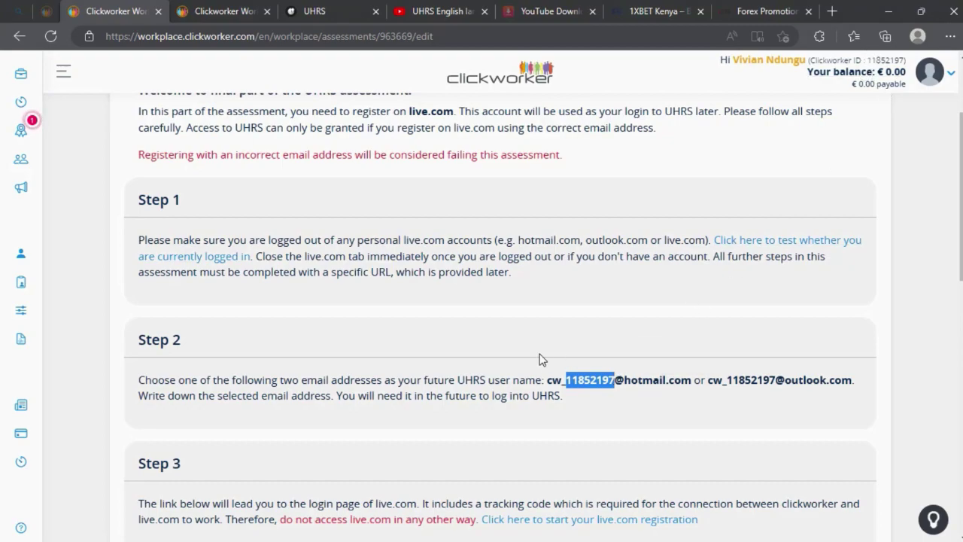
Read Steps 2 to 6 of the final assessment part, covering the email choice, live.com registration link and sign-up instructions.
click(575, 379)
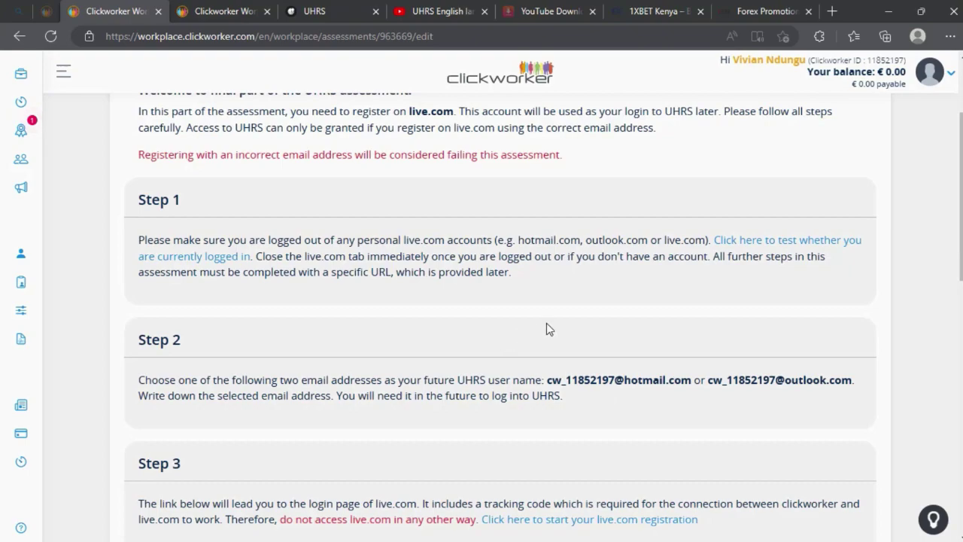
scroll(546, 326, down, 2)
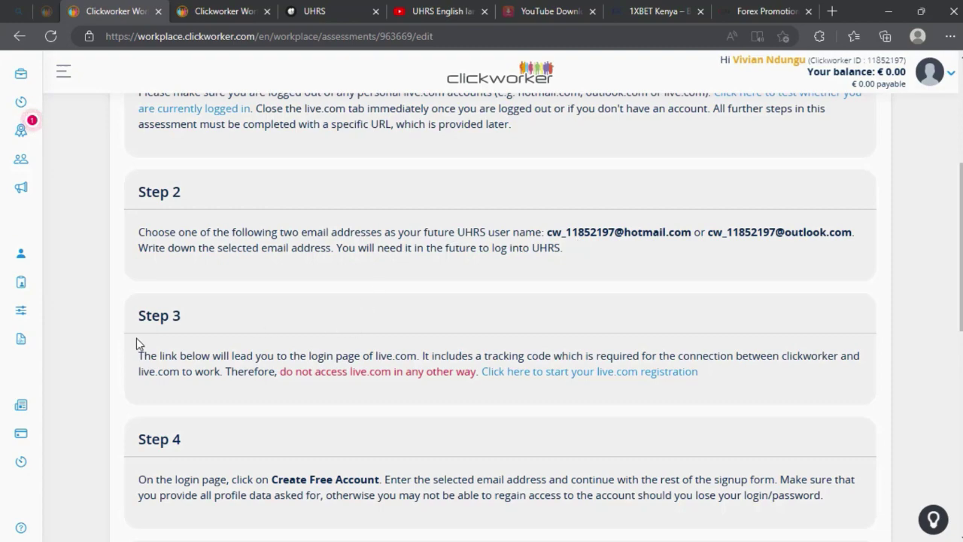
scroll(187, 328, down, 1)
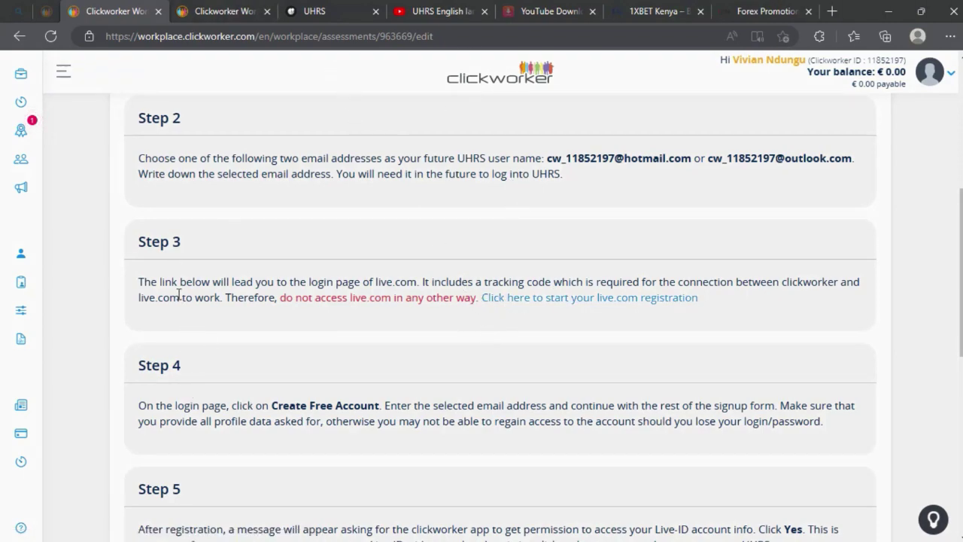
scroll(180, 305, down, 2)
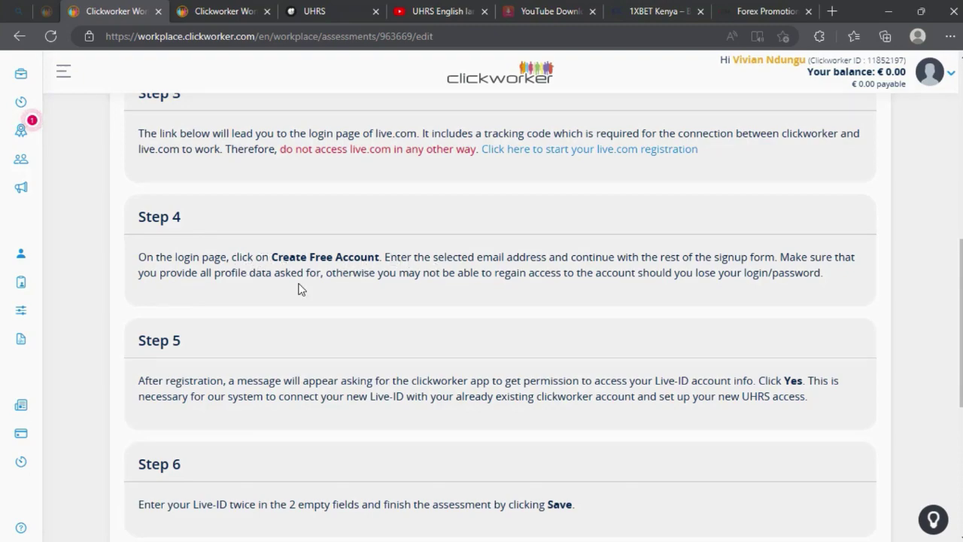
scroll(224, 181, up, 1)
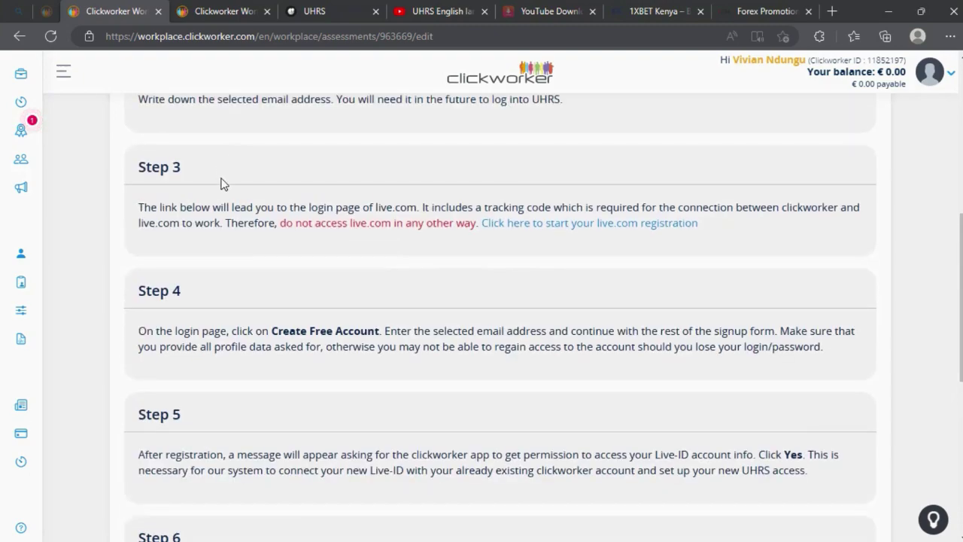
scroll(224, 184, down, 1)
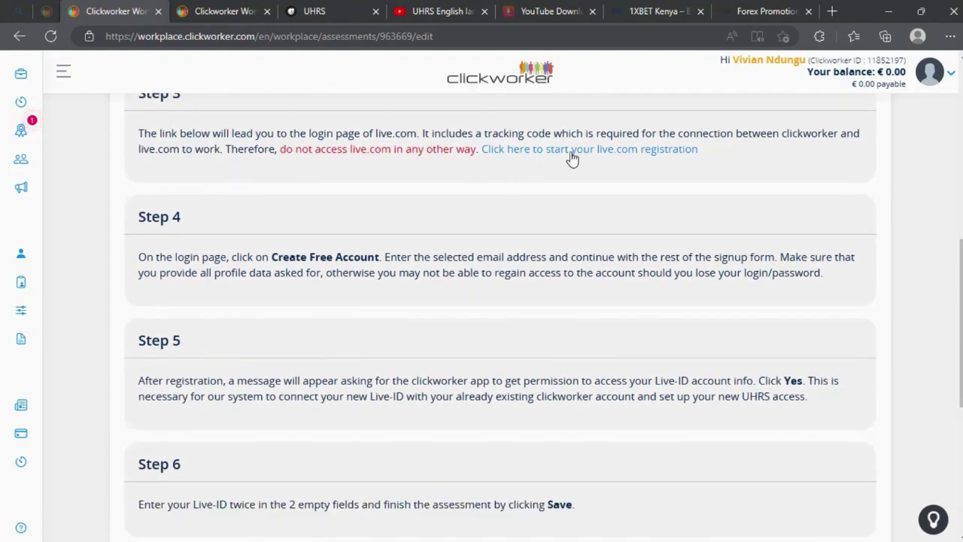
scroll(572, 158, up, 2)
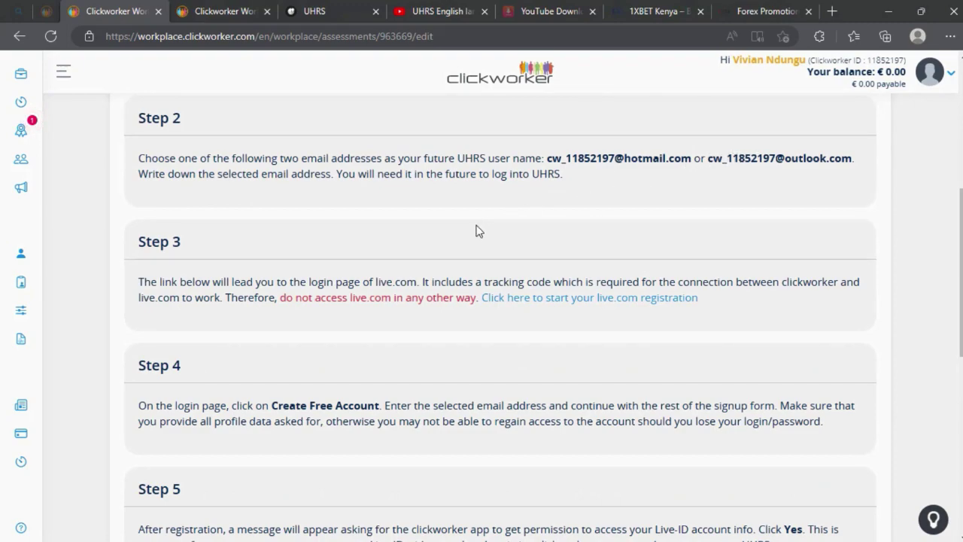
scroll(381, 238, down, 1)
scroll(269, 258, down, 2)
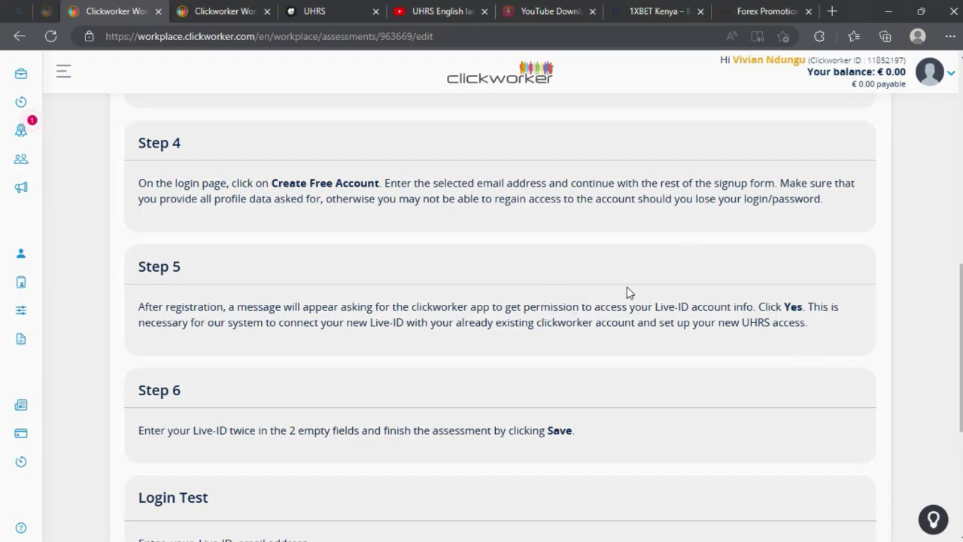
scroll(206, 396, down, 1)
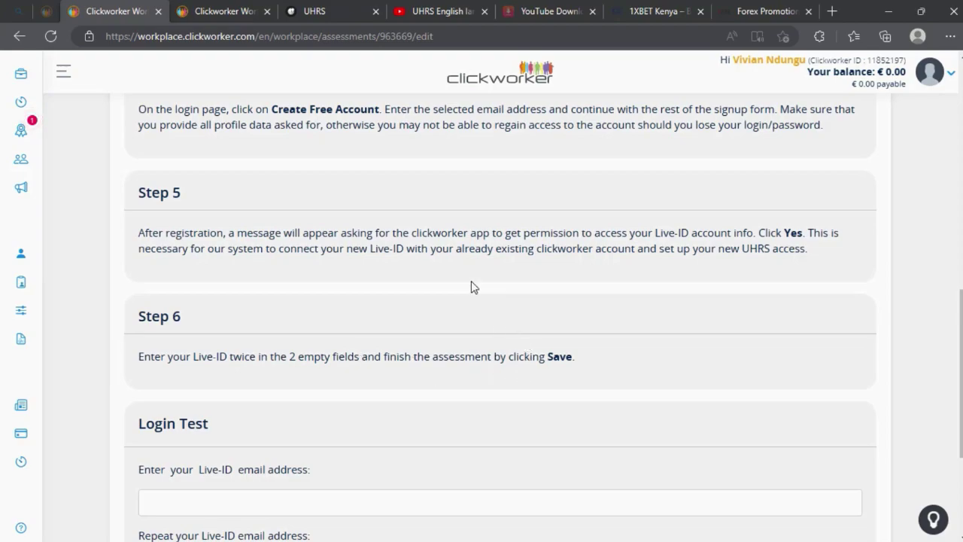
Recheck the assessment instructions from Step 1 through the Login Test fields for the Live-ID email address.
scroll(481, 330, up, 6)
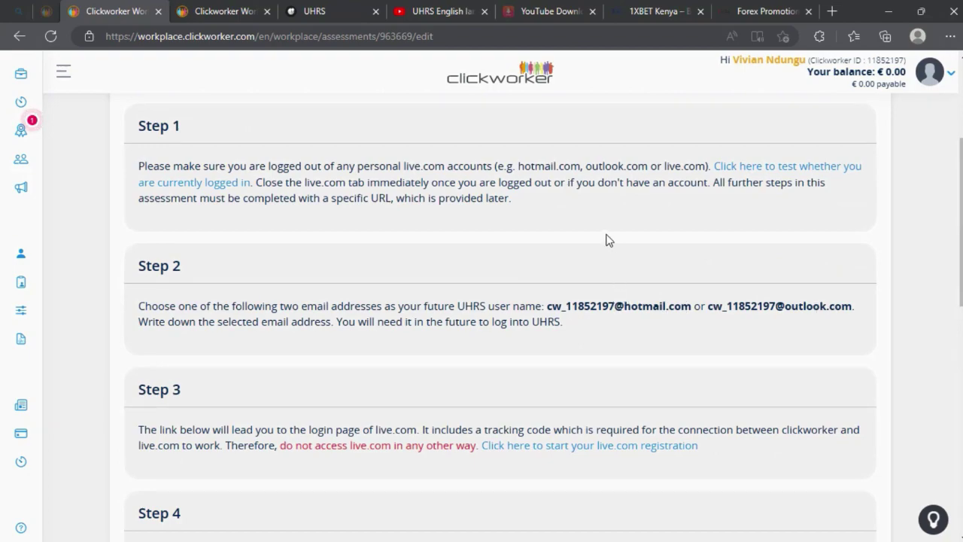
scroll(528, 233, down, 3)
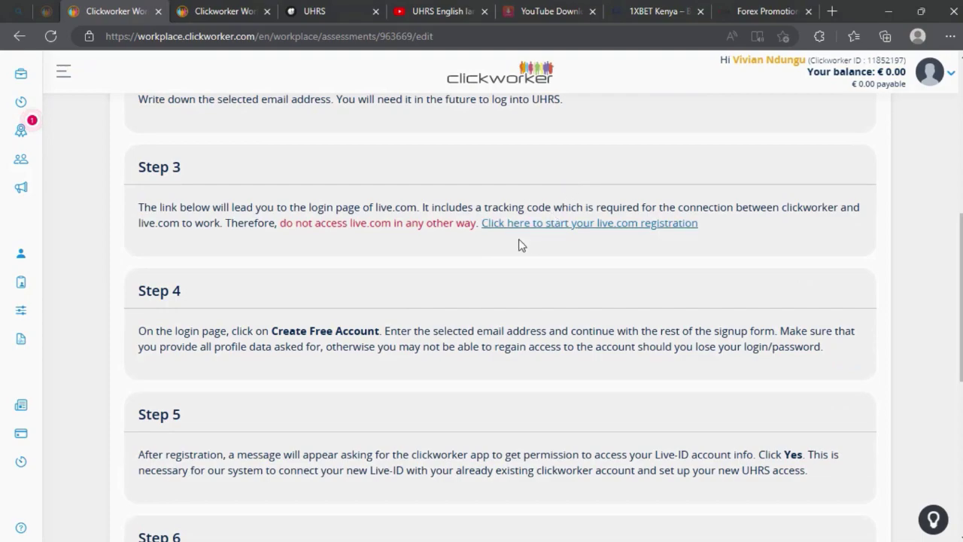
scroll(519, 243, down, 2)
scroll(633, 227, up, 4)
scroll(633, 227, down, 7)
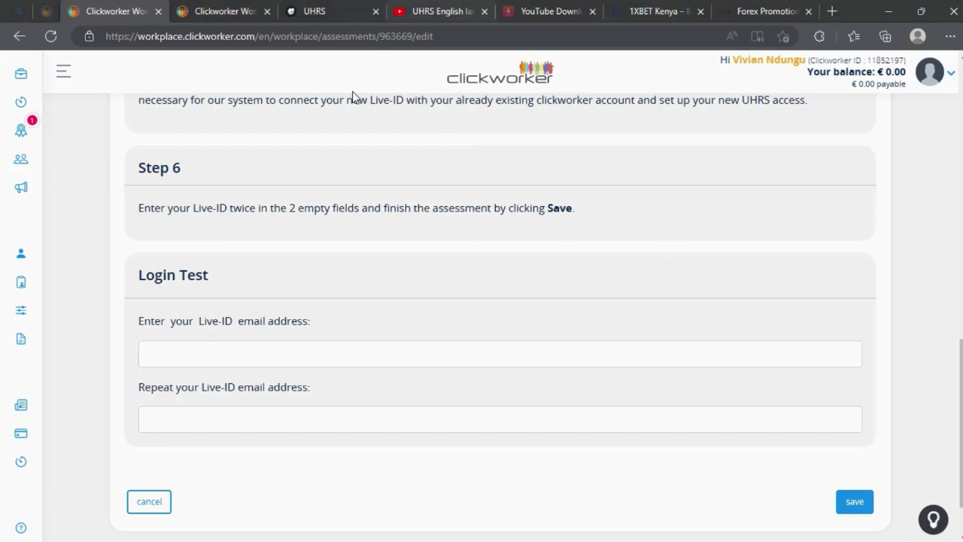
scroll(344, 162, up, 10)
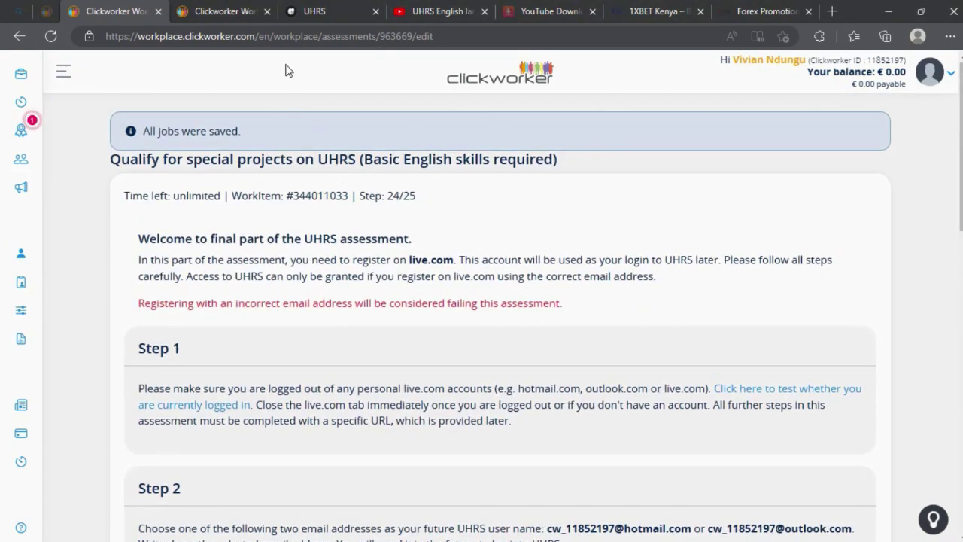
Open the available jobs page and browse its featured project banners, returning to the UHRS one.
click(18, 77)
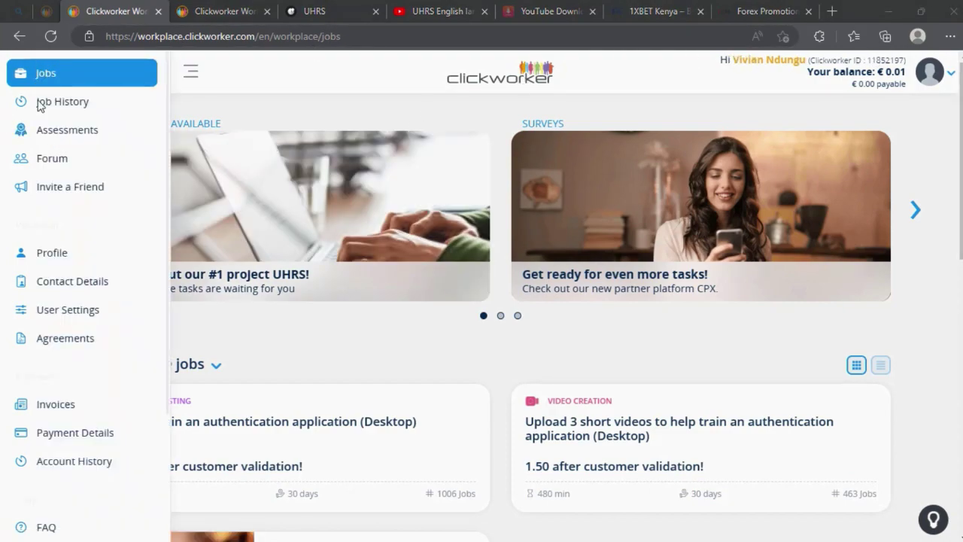
click(915, 213)
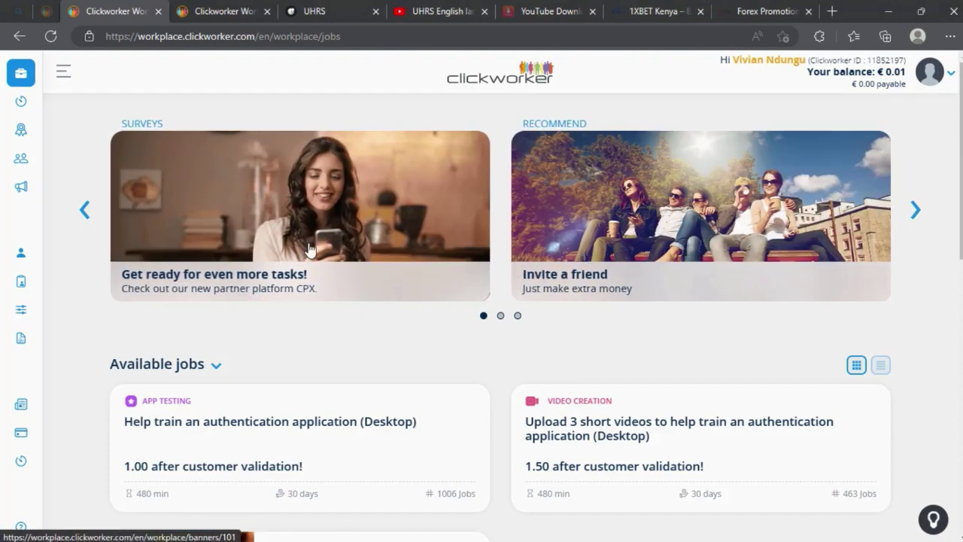
click(913, 211)
click(86, 215)
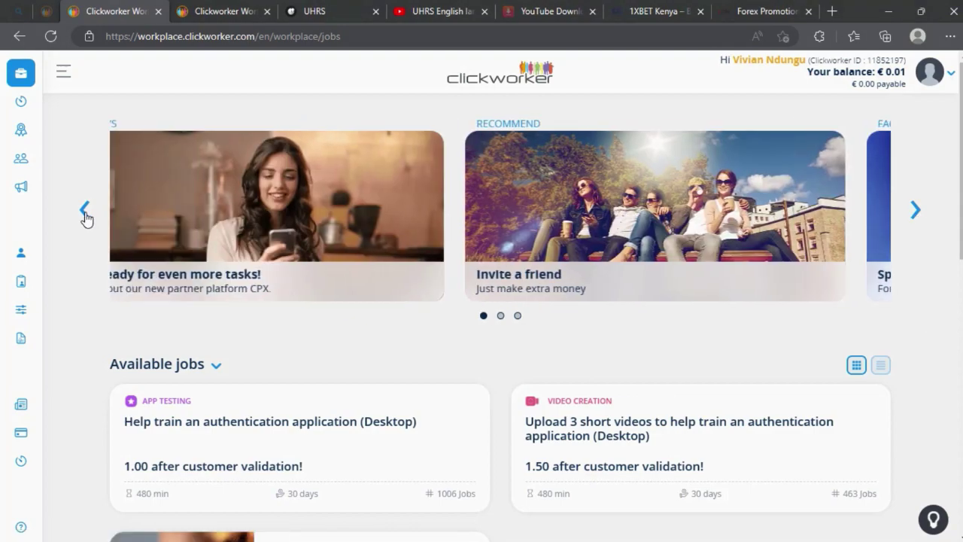
click(86, 214)
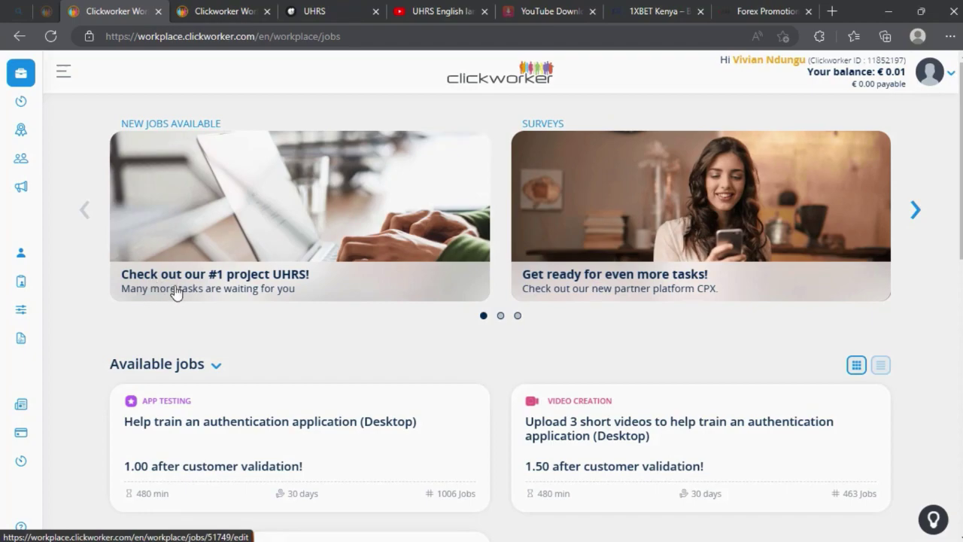
Open the "Check out our #1 project UHRS!" job and read its instructions down to the UHRS login link.
click(210, 211)
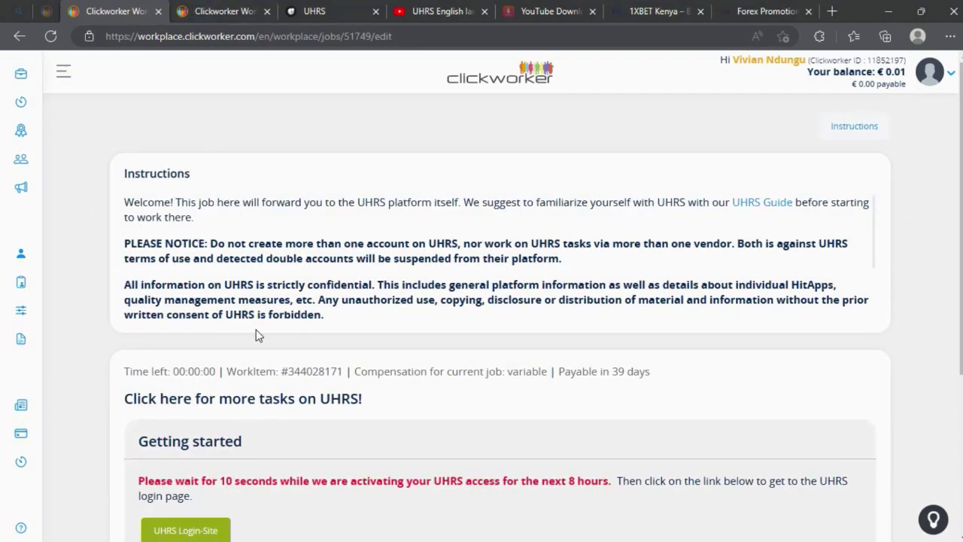
mouse_move(4, 92)
scroll(189, 469, down, 1)
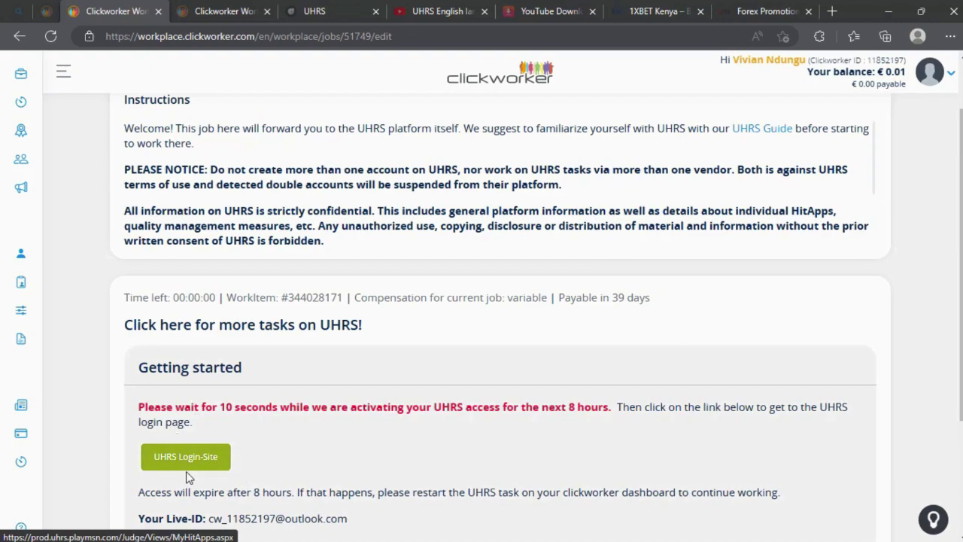
Switch to the UHRS site and look over the Marketplace categories, the Report page and the full task list.
click(308, 10)
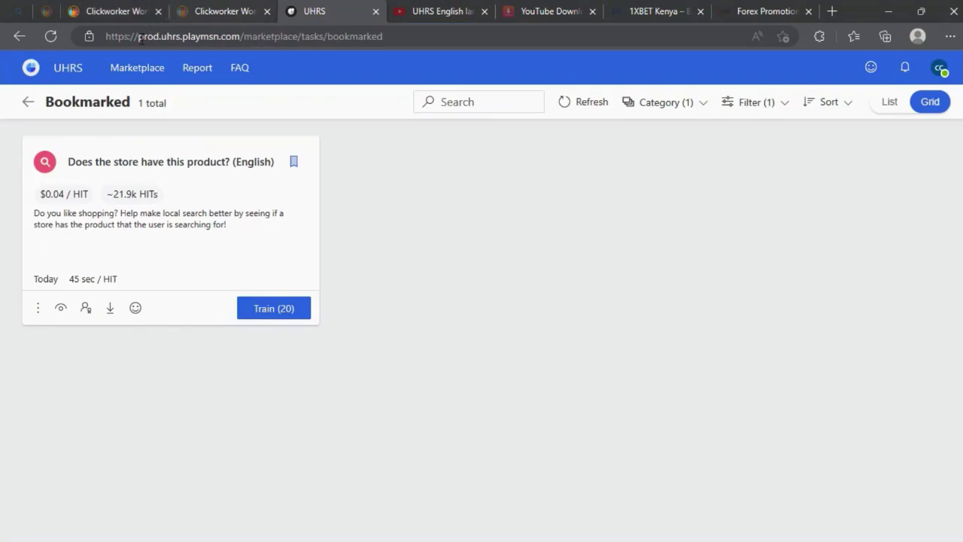
click(97, 107)
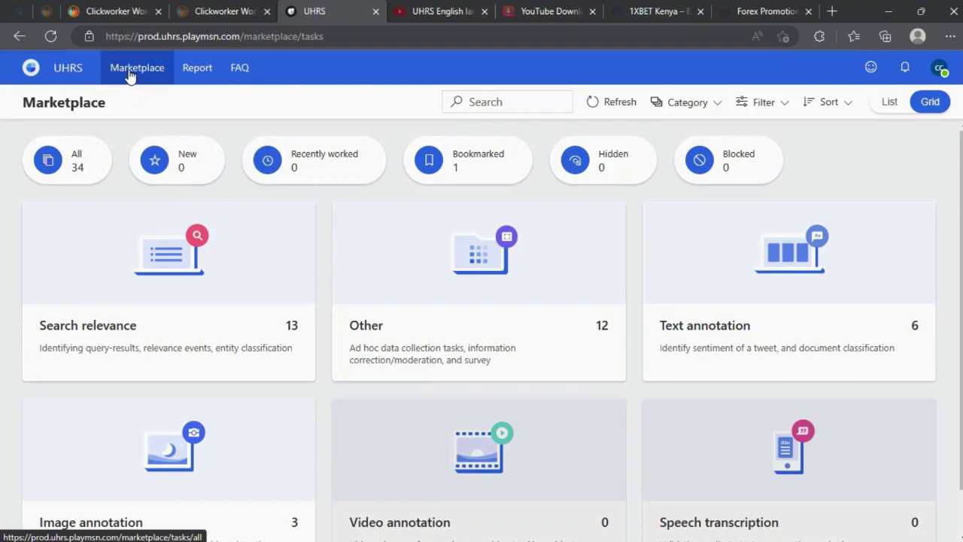
click(199, 74)
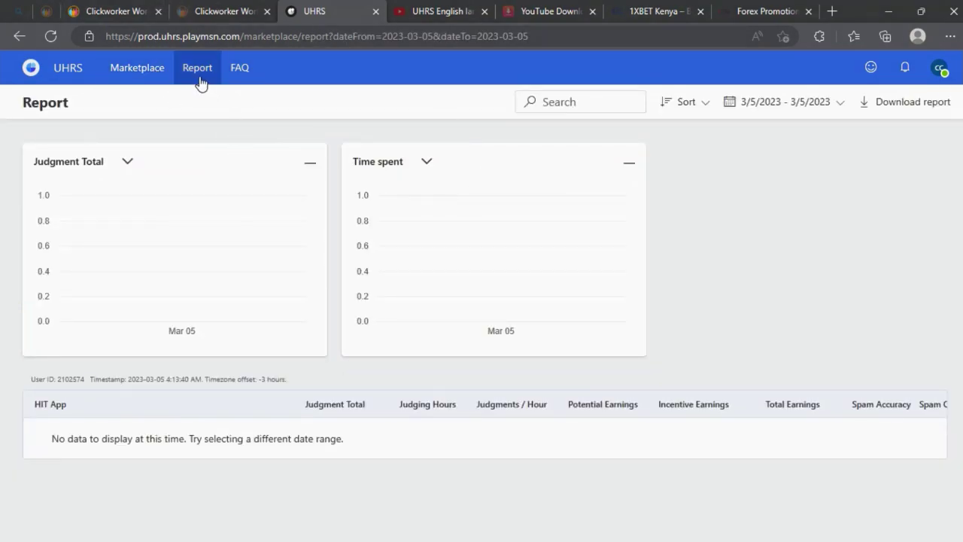
click(137, 74)
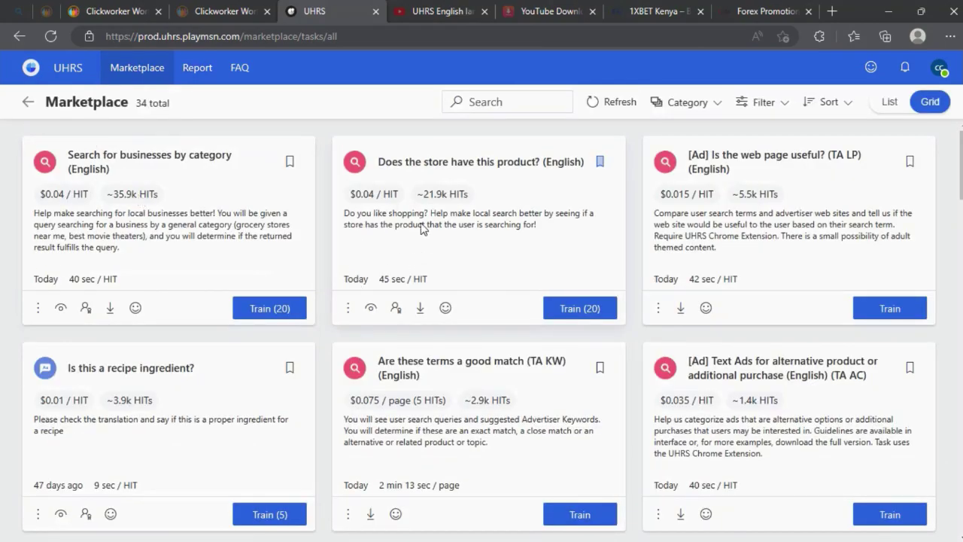
View the UHRS report of judgments and earnings, and check the account balance on the Clickworker job page.
click(195, 79)
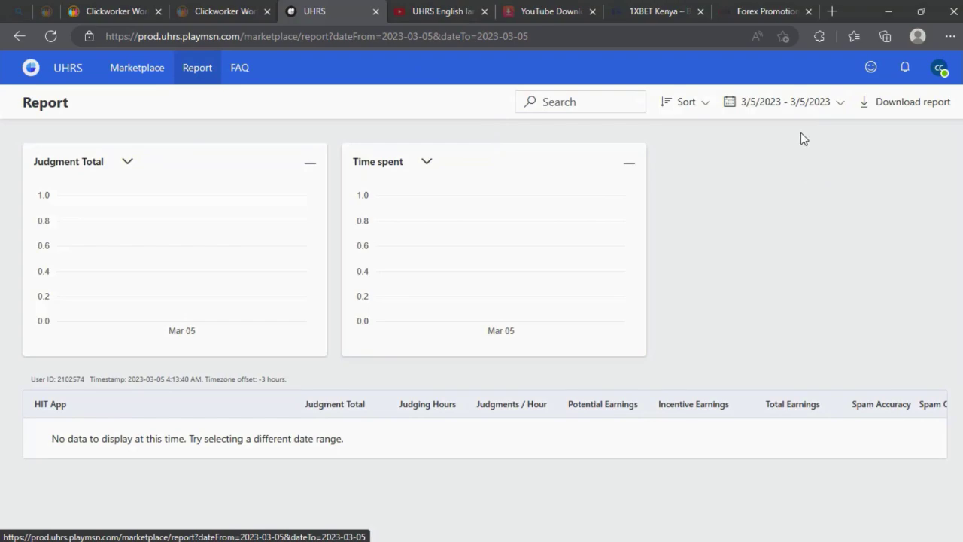
click(110, 8)
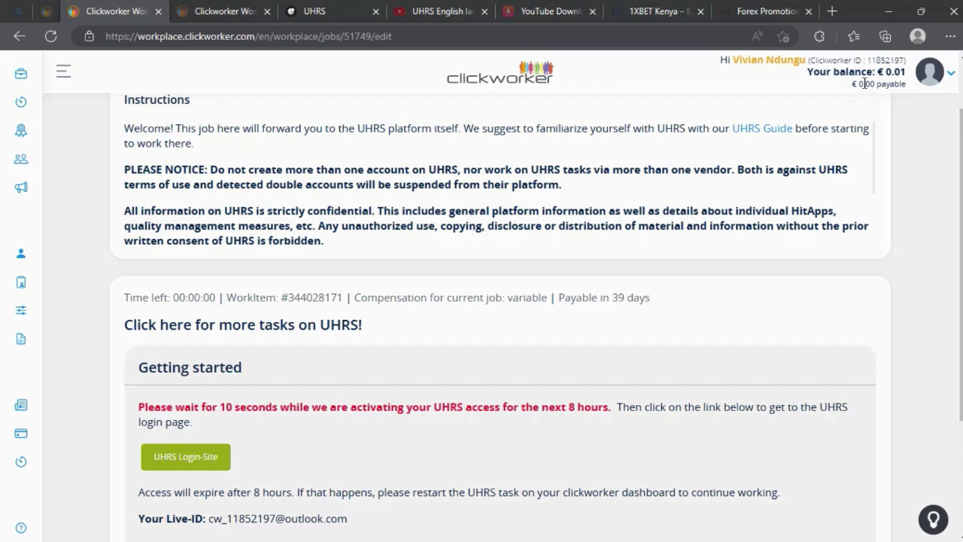
click(325, 11)
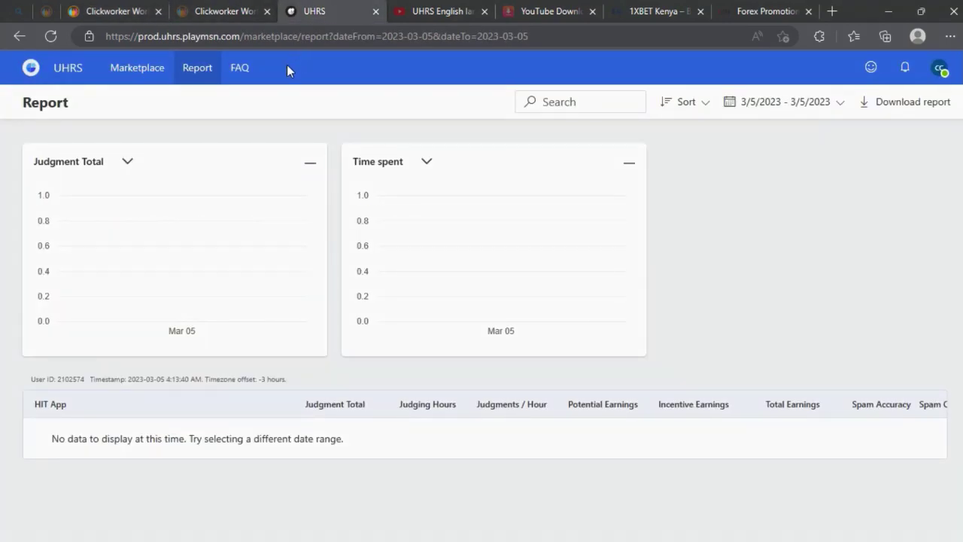
Browse all available tasks in the UHRS Marketplace and return to the start of the list.
click(118, 69)
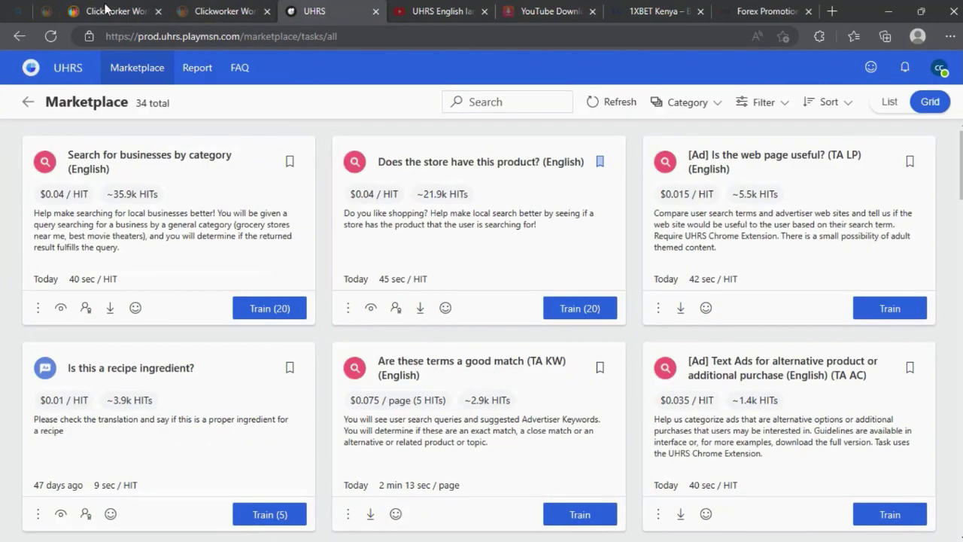
scroll(82, 226, down, 3)
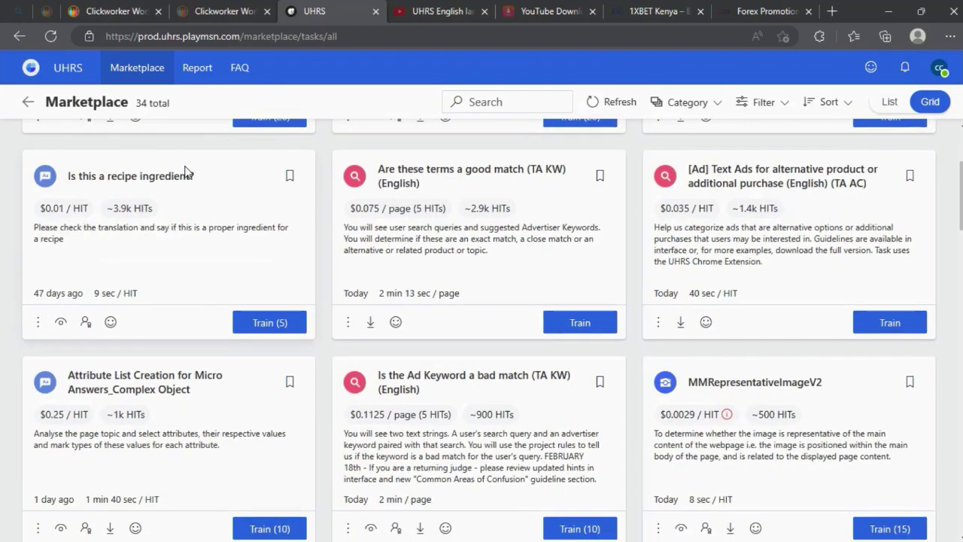
scroll(248, 294, down, 2)
scroll(331, 286, up, 5)
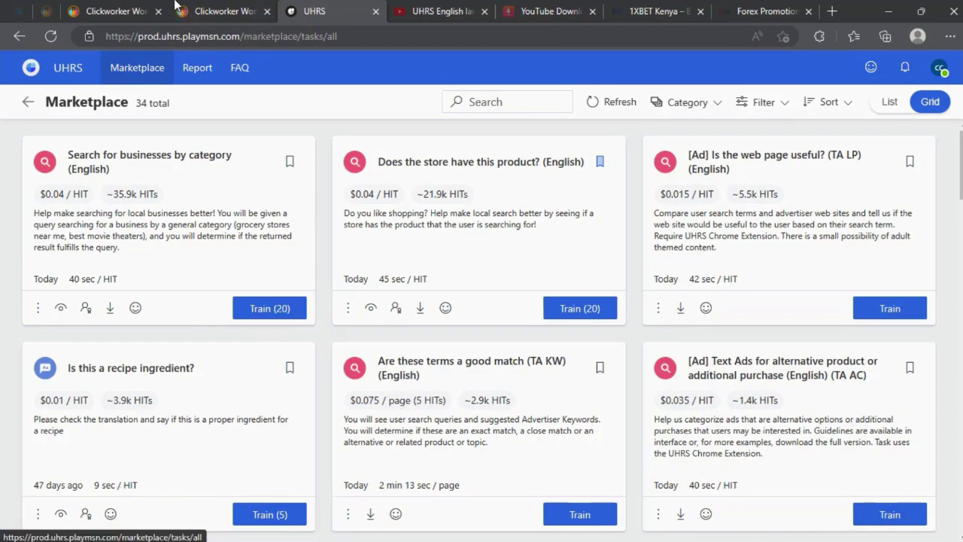
Look at the second open Clickworker page for the UHRS job alongside the UHRS Marketplace.
click(211, 6)
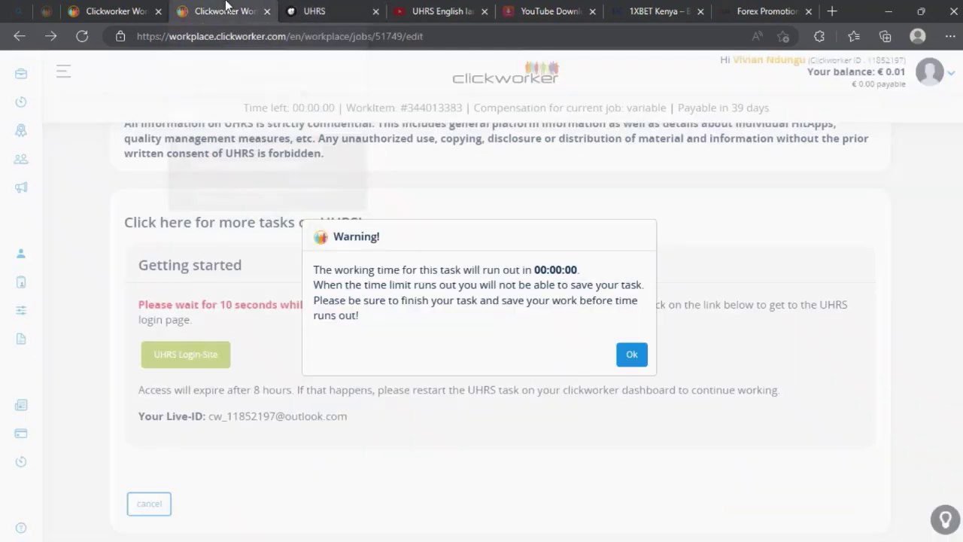
click(328, 8)
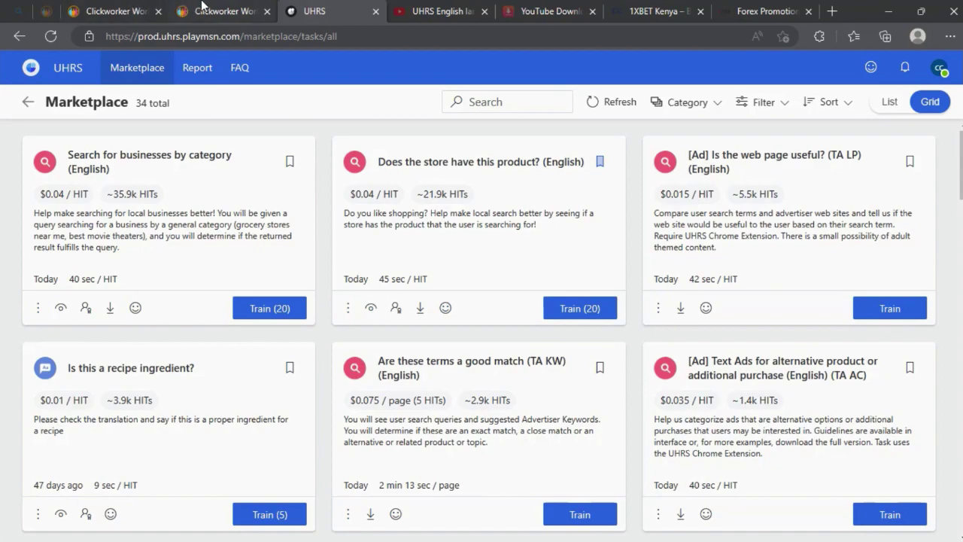
click(222, 8)
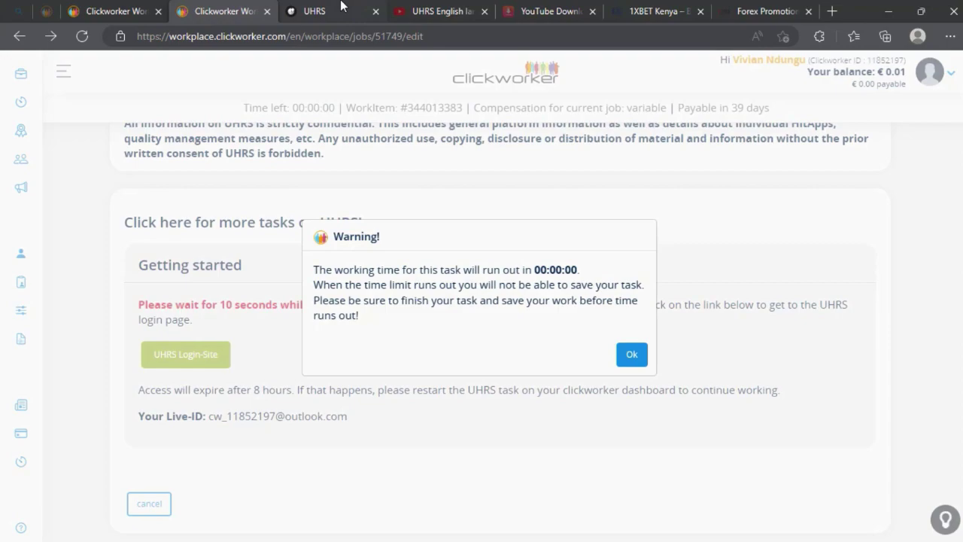
mouse_move(342, 6)
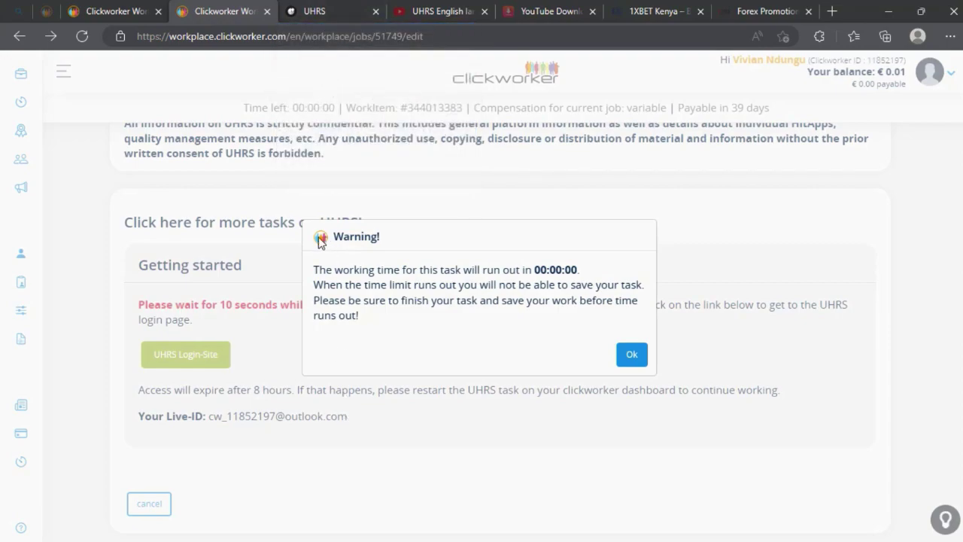